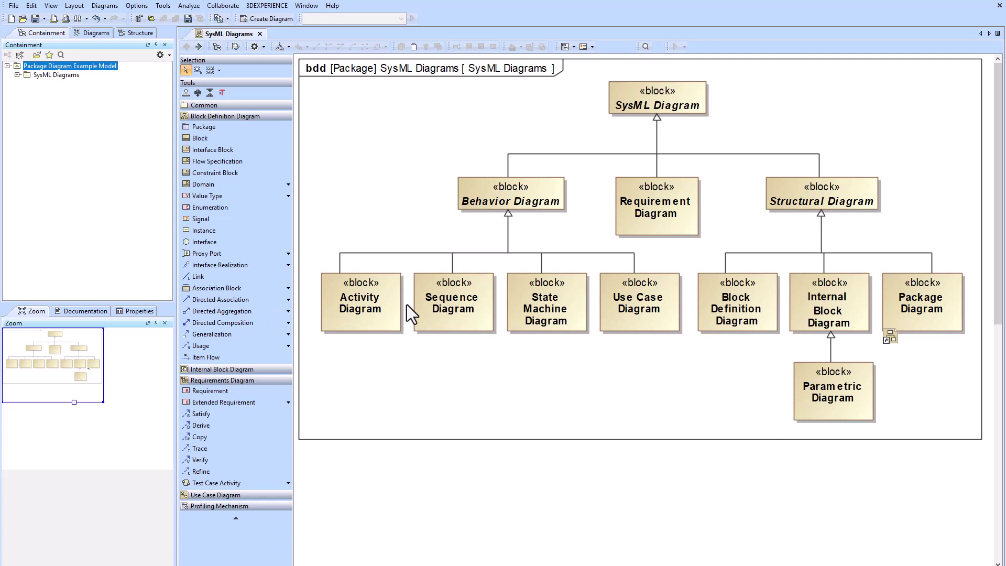
Examine the SysML diagram type blocks one by one, from Activity Diagram through to Package Diagram
left_click(372, 297)
left_click(451, 298)
left_click(544, 301)
left_click(642, 313)
left_click(659, 220)
left_click(726, 305)
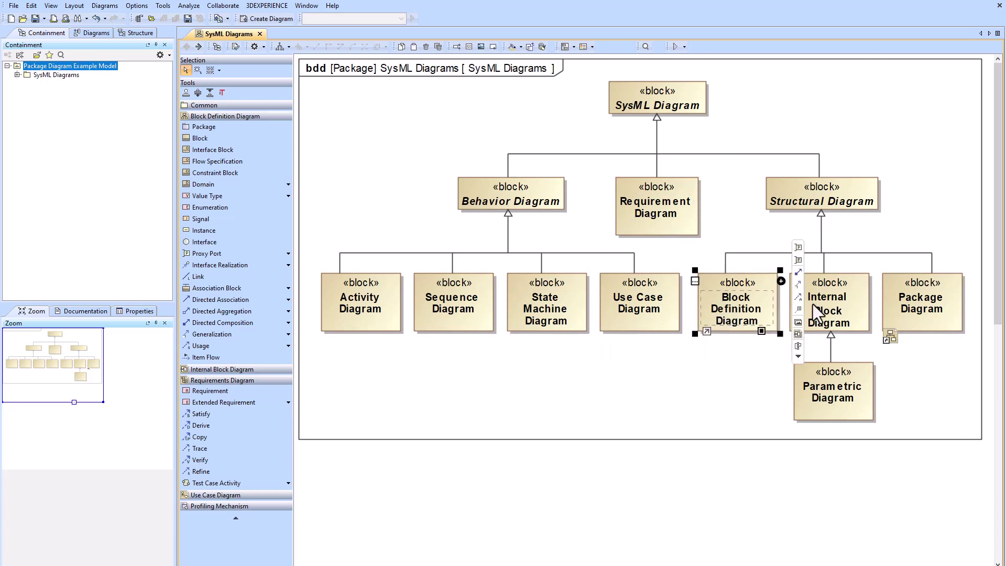
left_click(829, 317)
left_click(832, 367)
left_click(921, 315)
left_click(925, 384)
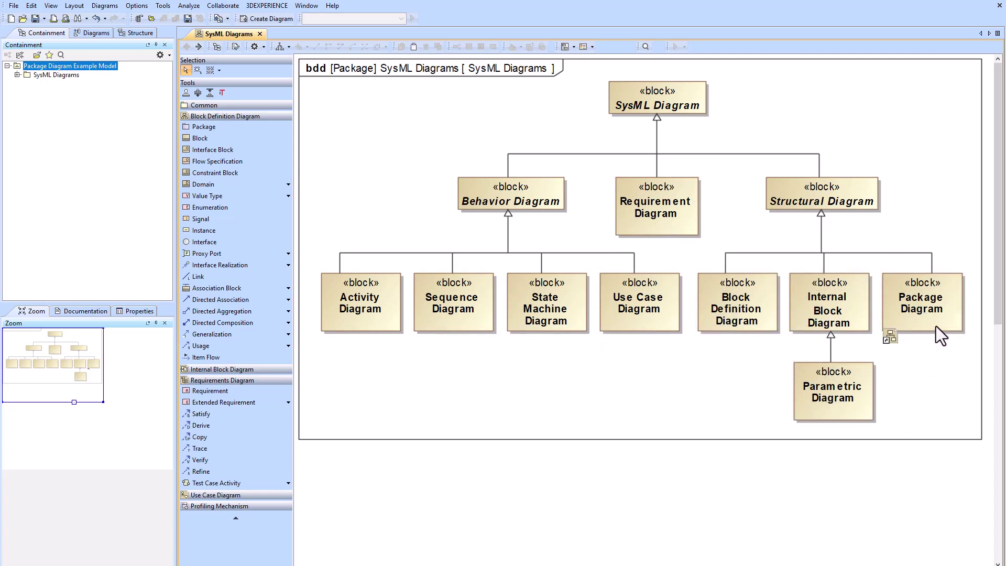
Open the agenda diagram linked to the Package Diagram block, read it, and return to the SysML Diagrams overview
double_click(938, 306)
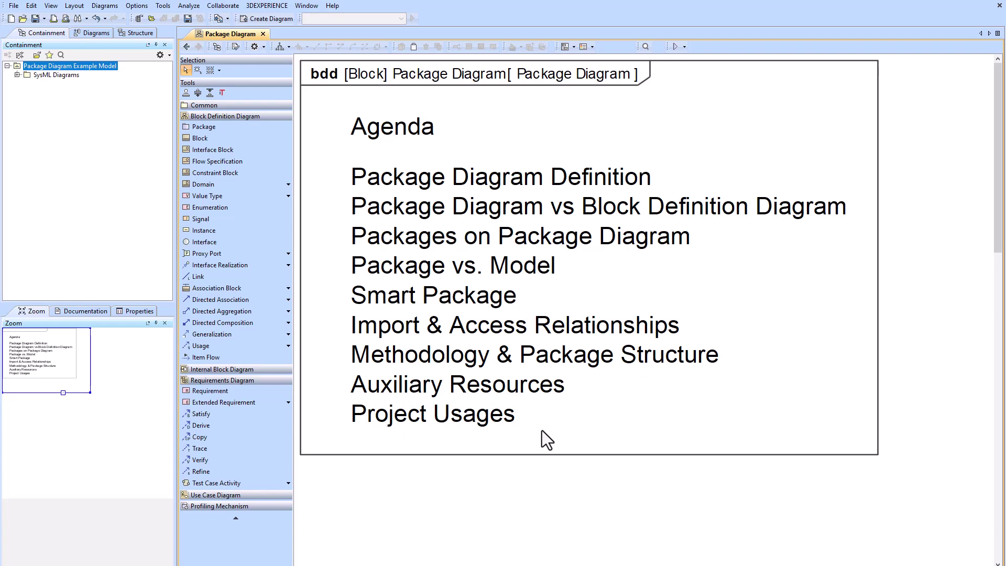
left_click(187, 47)
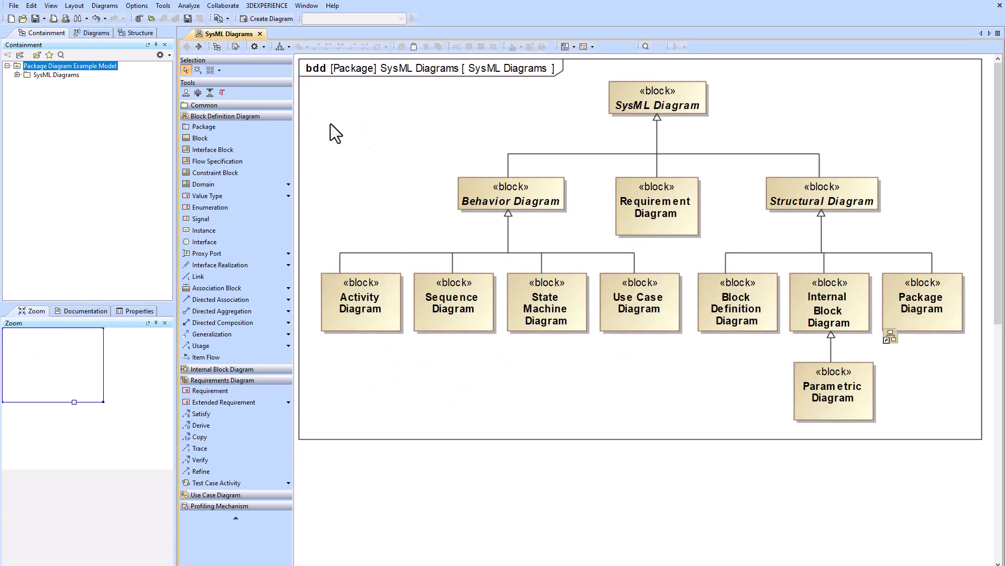
Open the SysML Plugin UserGuide and read its SysML Package Diagram section, including the example diagram
left_click(331, 6)
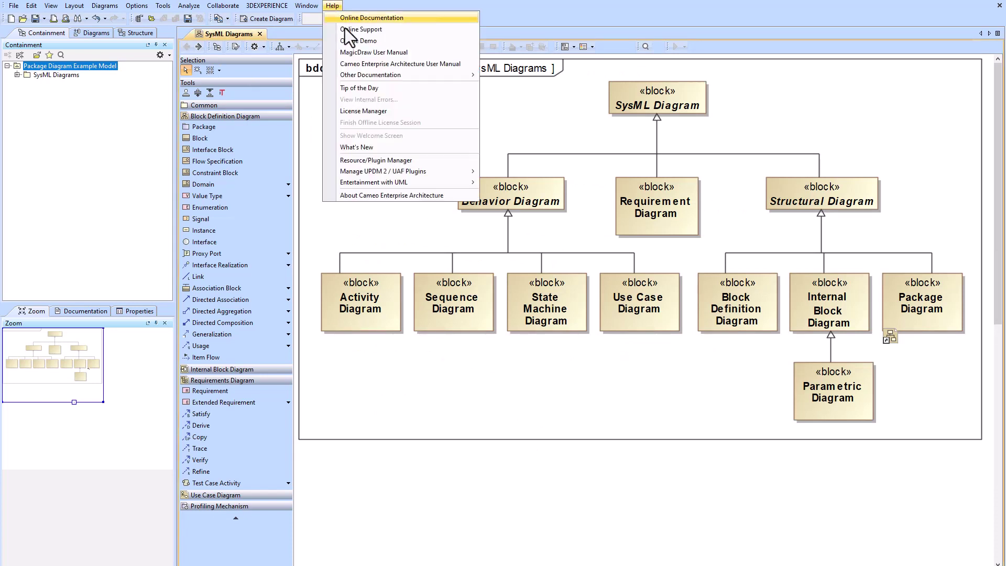
mouse_move(372, 76)
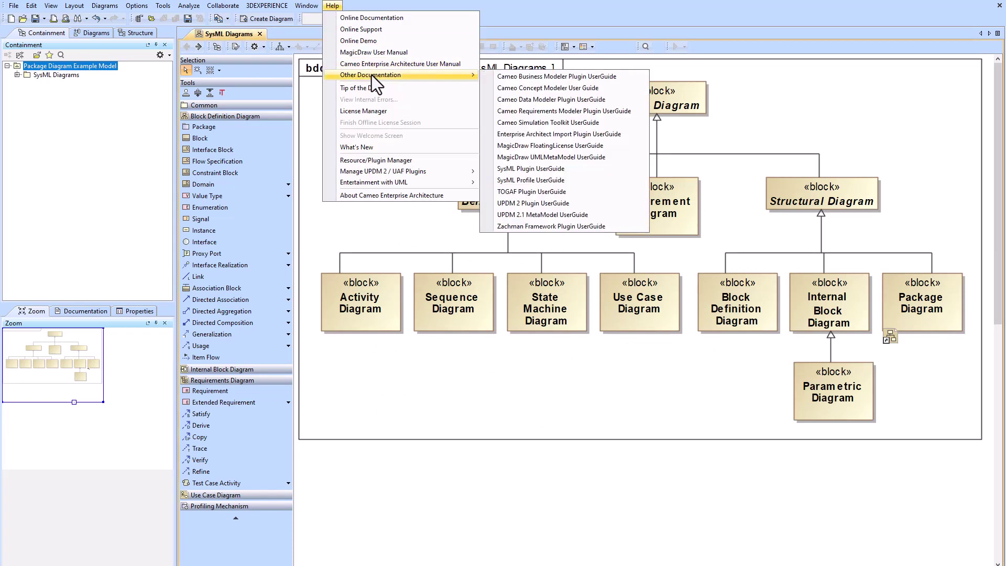
left_click(527, 169)
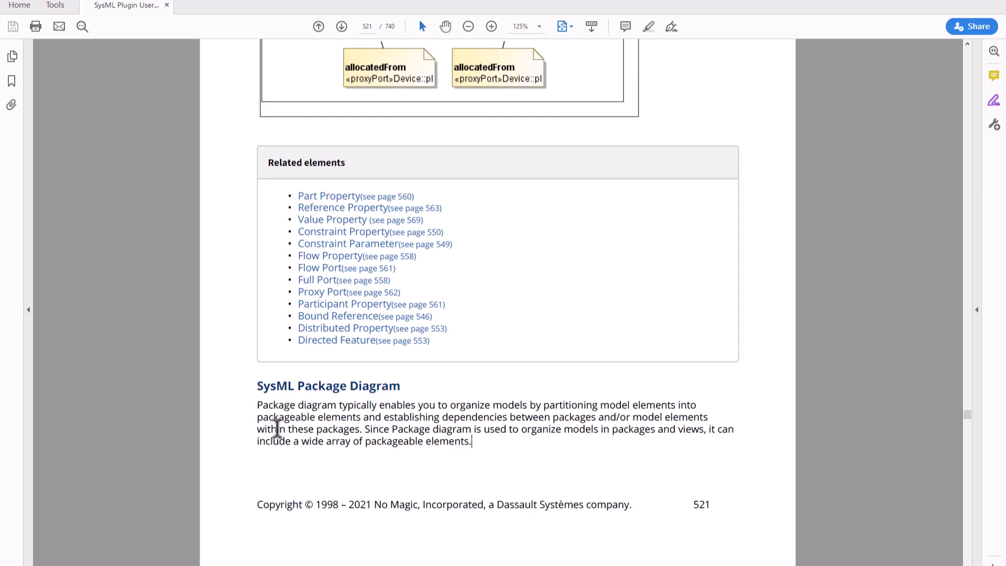
scroll(467, 400, "down", 1)
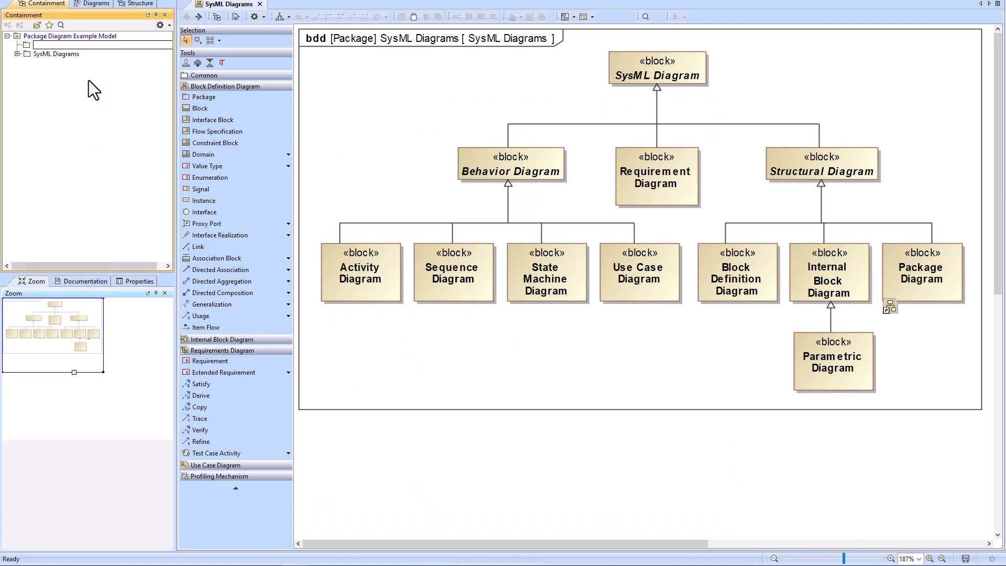
Create a package named System of Interest Structure and add a SysML Block Definition Diagram inside it
type("System of Interest Structure")
key("Return")
right_click(67, 62)
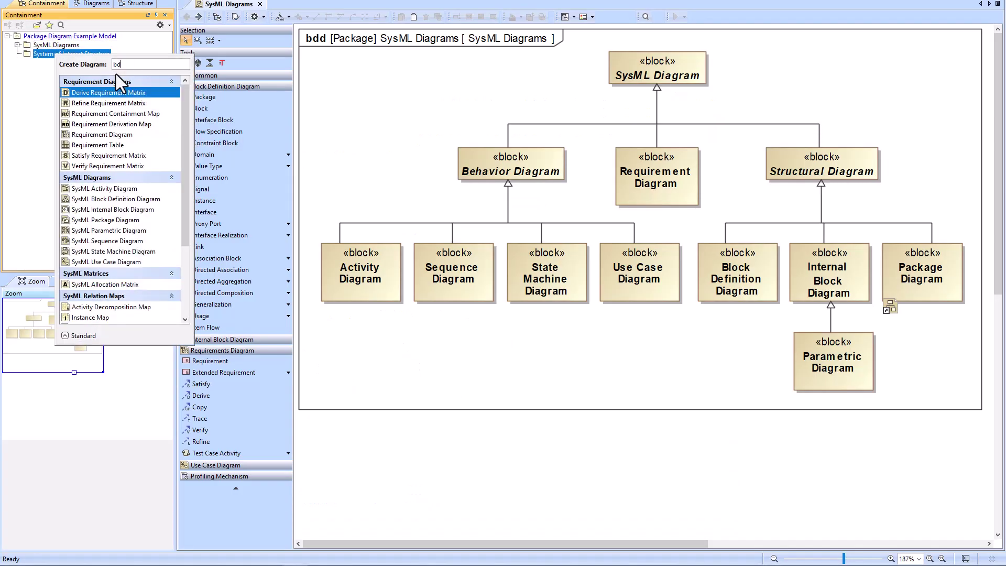
left_click(116, 74)
Add a block named System of Interest near the upper middle of the block definition diagram
left_click(209, 109)
left_click(457, 98)
type("System of Interest")
key("Return")
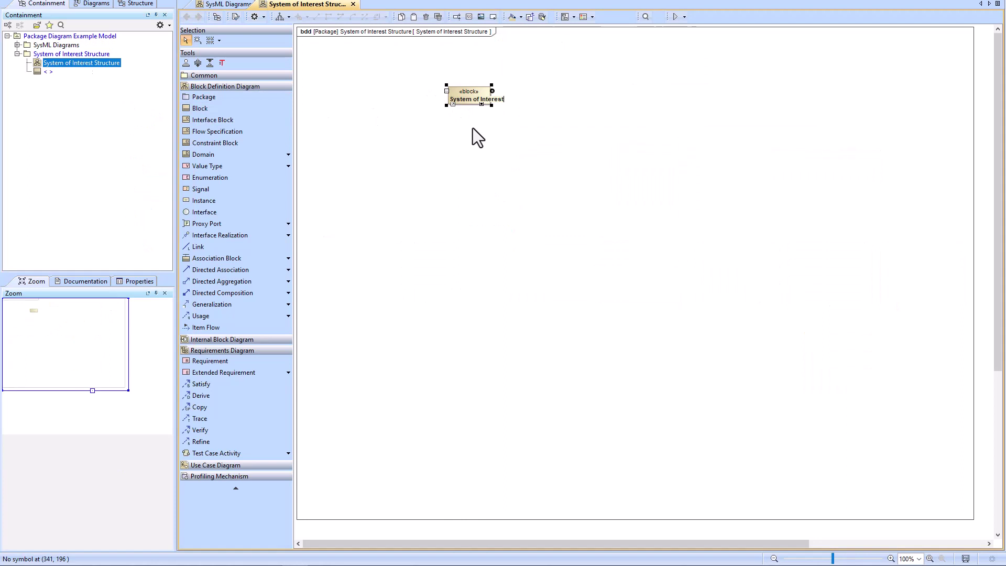
Add a row of three blocks named Subsystem A, Subsystem B and Subsystem C beneath System of Interest
left_click(199, 108)
left_click(401, 140)
type("Subsystem A")
key("Return")
left_click(199, 108)
left_click(459, 139)
type("Subsystem B")
key("Return")
left_click(200, 108)
left_click(525, 139)
type("Subsystem C")
key("Return")
Add a block below Subsystem A and name it SSA Comp A
left_click(199, 108)
left_click(362, 194)
type("Comp A")
key("Return")
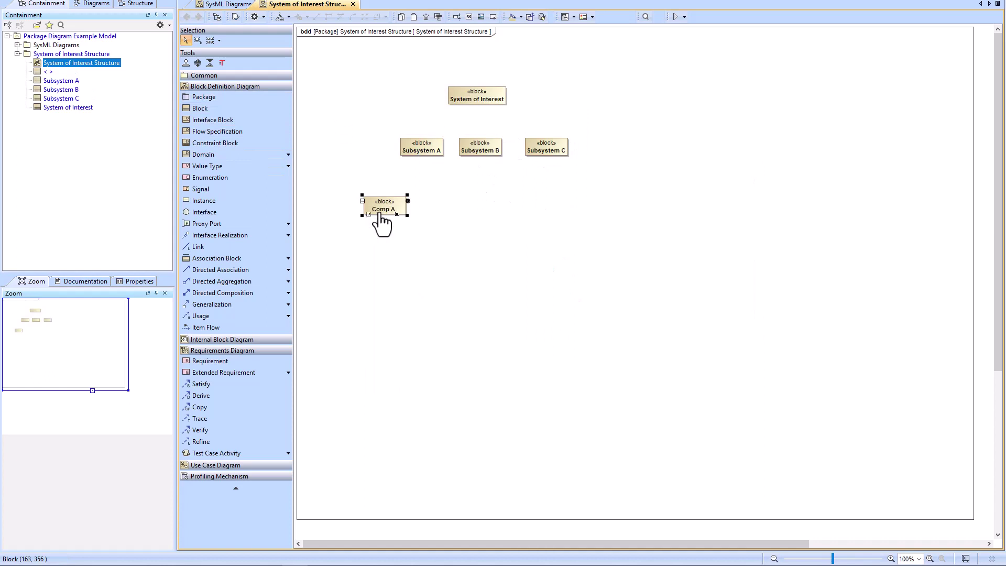
left_click(371, 210)
type("SSA")
left_click(430, 243)
Add a block named SSA Comp B beside SSA Comp A
left_click(199, 108)
left_click(411, 197)
type("SSA Comp B")
key("Return")
Add a block named SSC Comp A and position it below Subsystem C
key("b")
left_click(457, 194)
type("SSC Comp A")
left_click(532, 222)
mouse_move(487, 204)
left_mouse_down()
mouse_move(574, 203)
mouse_move(560, 204)
left_mouse_up()
Connect System of Interest to Subsystem A, Subsystem B and Subsystem C with directed compositions
left_click(186, 62)
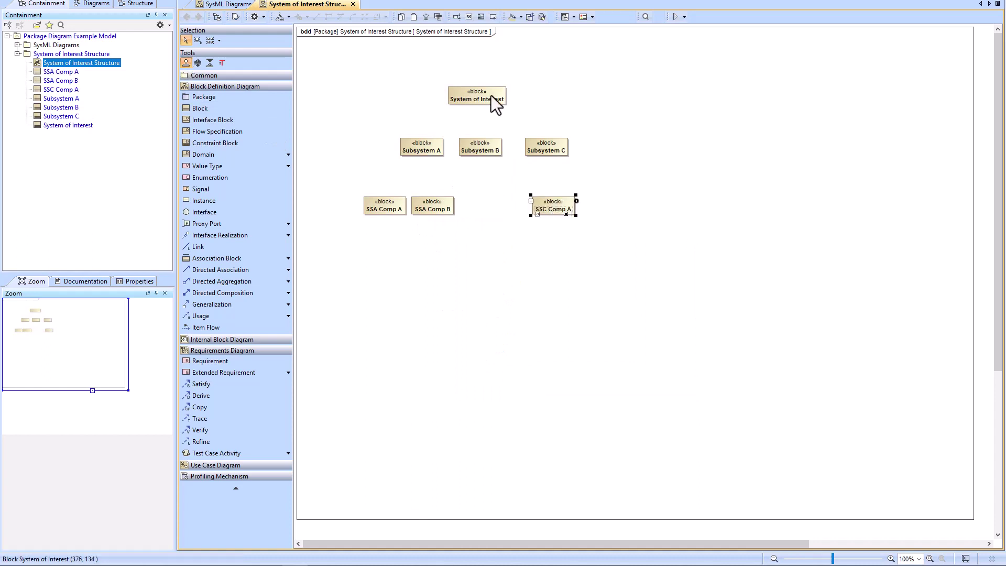
left_click(491, 98)
left_click(520, 114)
left_click(421, 147)
key("Escape")
left_click(529, 122)
key("Delete")
left_click(491, 98)
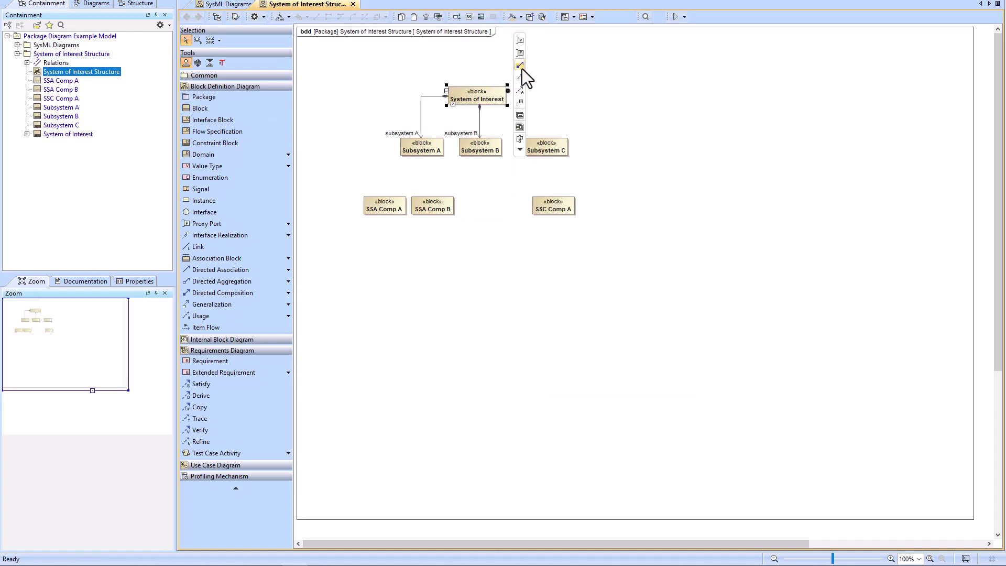
left_click(520, 114)
left_click(545, 145)
Connect Subsystem A to SSA Comp A and SSA Comp B, and Subsystem C to SSC Comp A, with directed compositions
left_click(414, 149)
left_click(388, 203)
left_click(556, 202)
Move the block hierarchy up under the diagram header and shrink the diagram frame closely around it
left_click(966, 519)
left_click_drag(973, 520, 358, 68)
left_click_drag(352, 66, 505, 169)
left_click_drag(586, 225, 371, 183)
left_click_drag(176, 181, 206, 181)
Create a package named L1 System Level under the model root
right_click(54, 36)
left_click(87, 40)
left_click(96, 74)
type("L1 Syst")
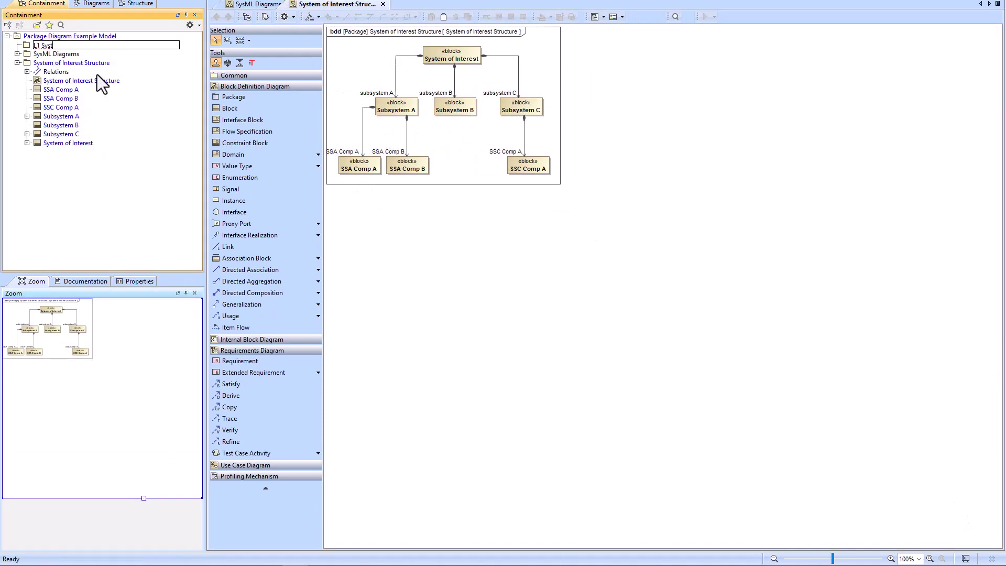
type("em Level")
key("Return")
Create a package named L2 Subsystem Level under the model root
right_click(55, 37)
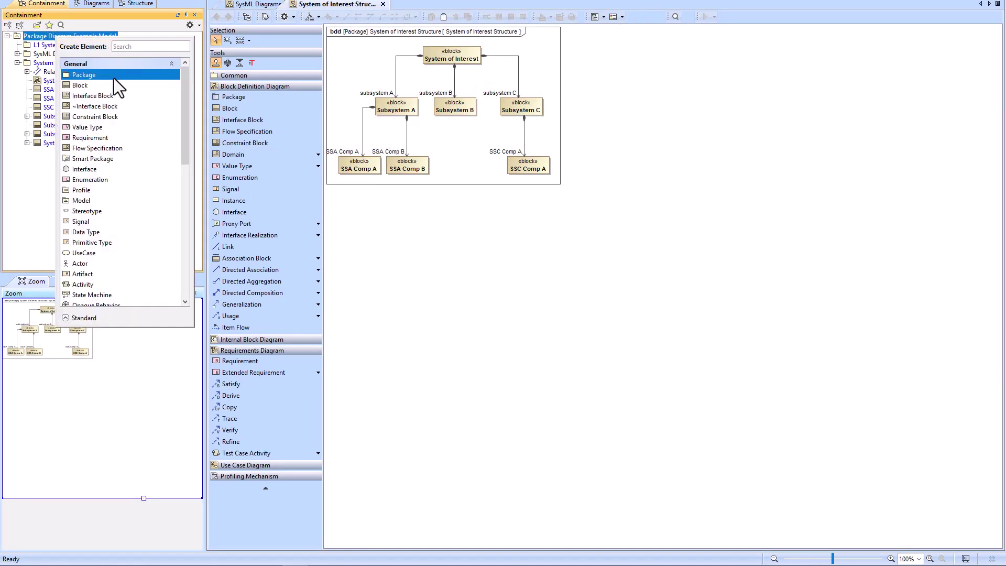
left_click(111, 78)
type("L2 Subsystem Level")
key("Return")
Create a package named L3 Component Level under the model root
right_click(63, 33)
left_click(92, 37)
left_click(118, 71)
type("L3 Component Level")
key("Return")
Move the blocks SSA Comp A, SSA Comp B and SSC Comp A into the L3 Component Level package
left_click(353, 168)
left_click(401, 168, "shift")
left_click(516, 169, "shift")
key("alt+b")
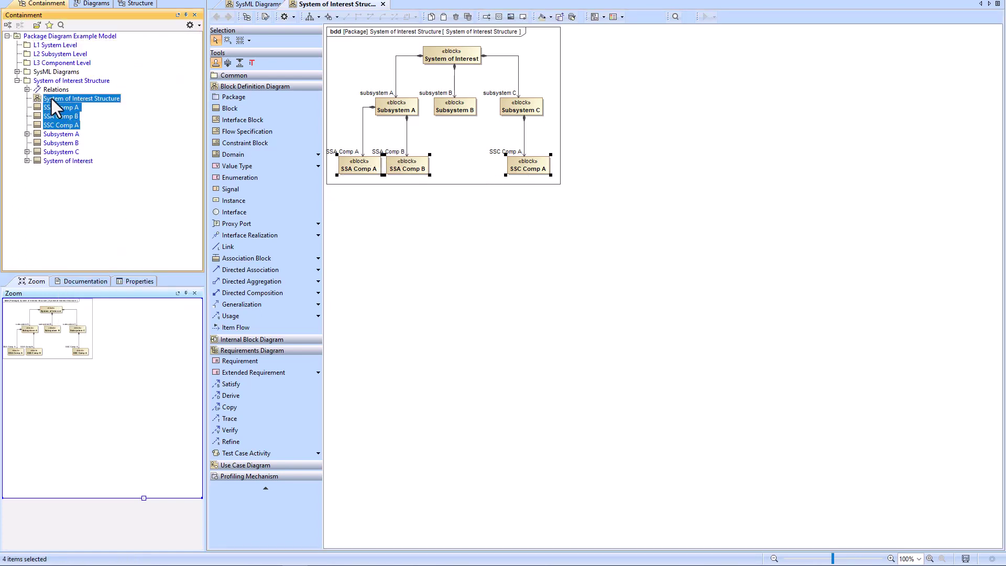
left_click_drag(52, 108, 55, 63)
Move Subsystems A, B and C into L2 Subsystem Level, and System of Interest with its structure diagram into L1 System Level
left_click(385, 104)
left_click(448, 108, "shift")
left_click(505, 107, "shift")
left_click_drag(61, 108, 59, 52)
left_click(454, 59)
key("alt+b")
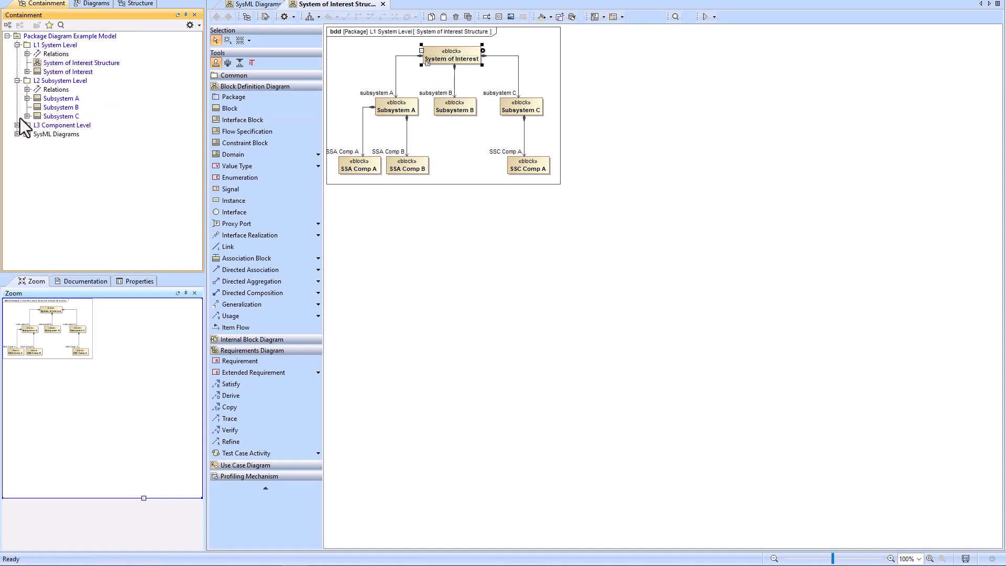
Create a SysML Package Diagram under the model root, keeping the name Package Diagram Example Model
right_click(53, 36)
left_click(104, 55)
left_click(107, 72)
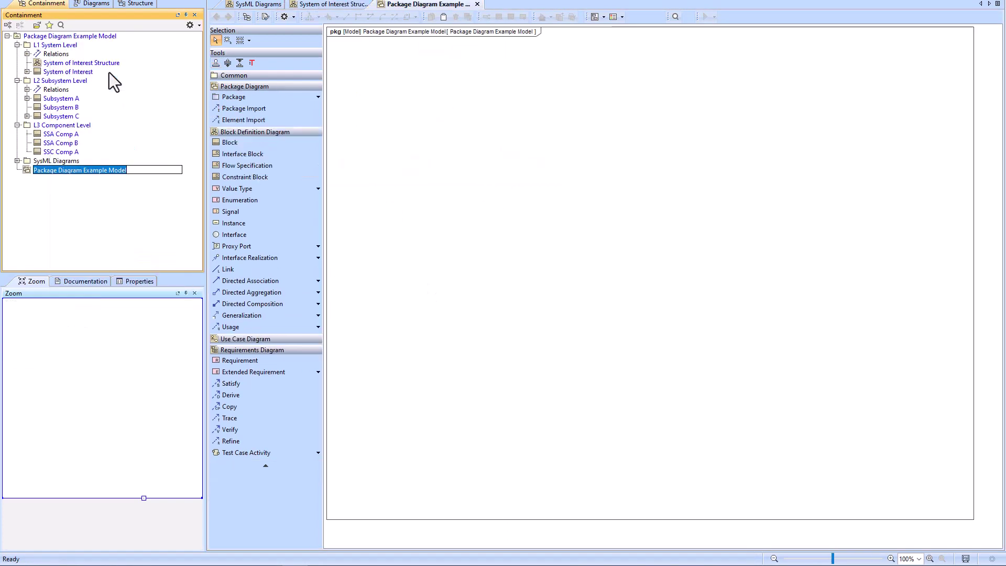
Place the L1 System Level, L2 Subsystem Level and L3 Component Level packages side by side on the package diagram
left_click(62, 45)
left_click(596, 19)
left_click_drag(57, 46, 364, 64)
left_click_drag(60, 81, 482, 76)
left_click_drag(62, 126, 607, 76)
left_click_drag(491, 98, 491, 84)
left_click_drag(387, 87, 388, 91)
Display the inner elements of the L1, L2 and L3 packages on the package diagram
left_click(603, 18)
left_click(629, 40)
left_click(511, 380)
left_click(506, 83)
left_click(603, 17)
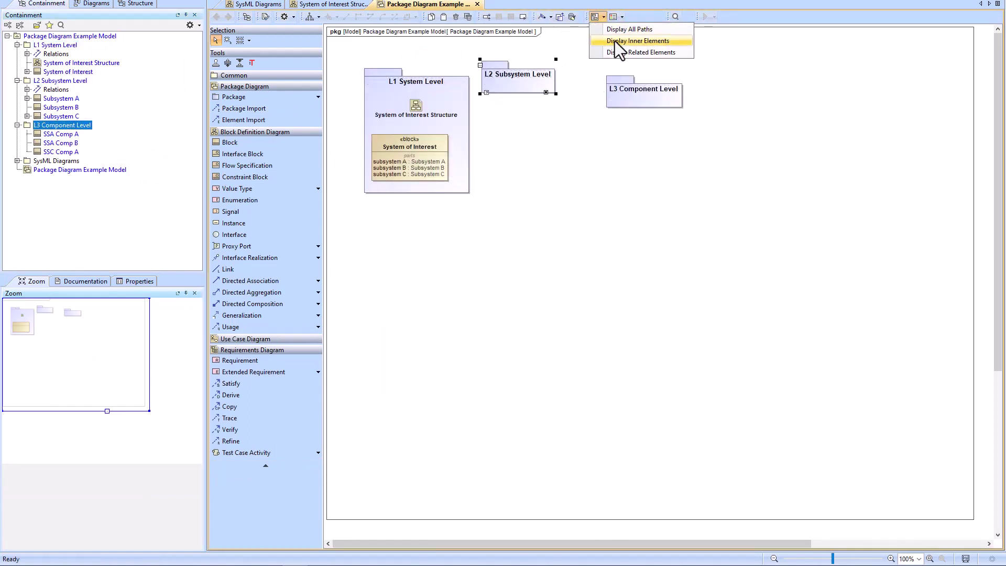
left_click(634, 41)
left_click_drag(612, 99, 651, 88)
left_click(603, 17)
left_click(634, 41)
left_click(515, 382)
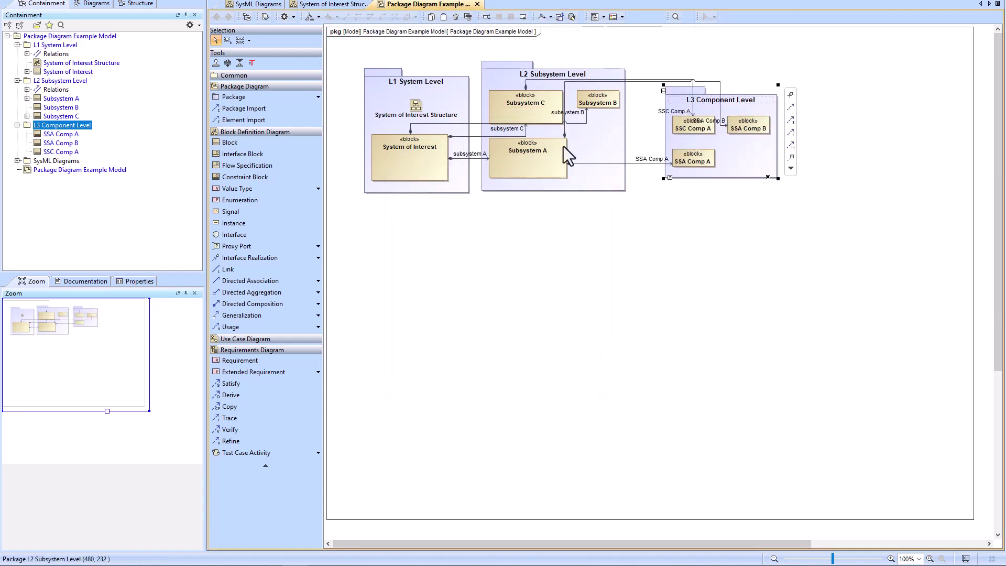
Remove the composition paths between the package contents from the diagram and move L3 Component Level closer to L2
left_click_drag(647, 53, 650, 185)
key("Delete")
left_click_drag(705, 109, 684, 101)
left_click(731, 196)
Place the System of Interest Structure diagram as a nested frame beneath the packages
left_click(51, 64)
left_click_drag(51, 63, 455, 268)
left_click(486, 251)
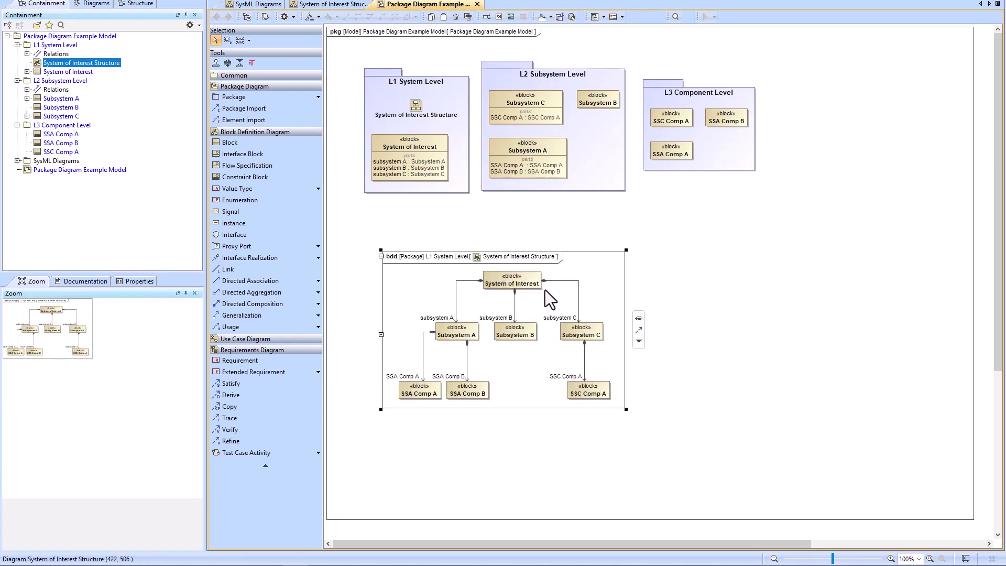
Shrink the package diagram's frame to fit closely around the packages and nested diagram
left_click(970, 521)
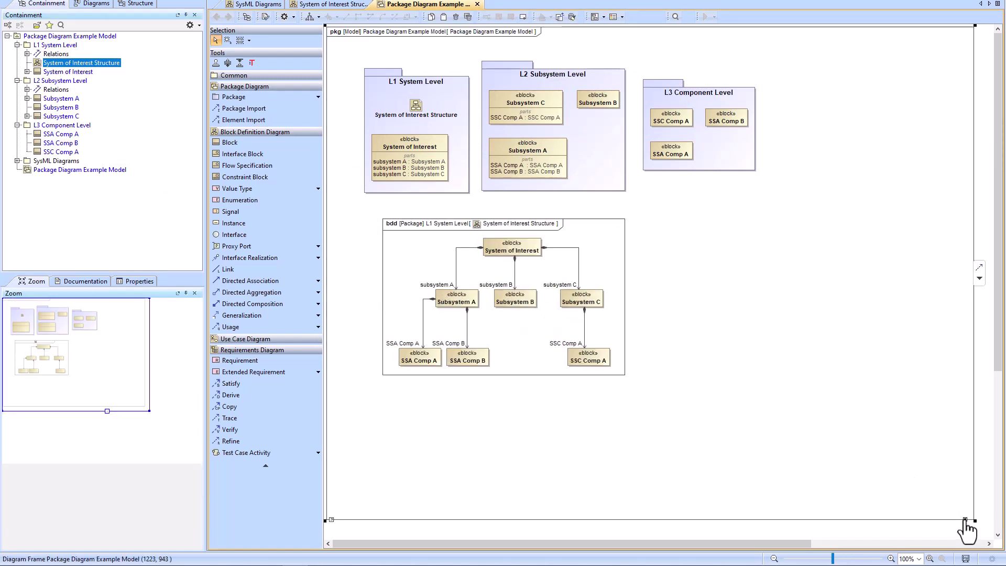
left_click_drag(970, 521, 767, 386)
left_click_drag(339, 39, 760, 210)
left_click(734, 212)
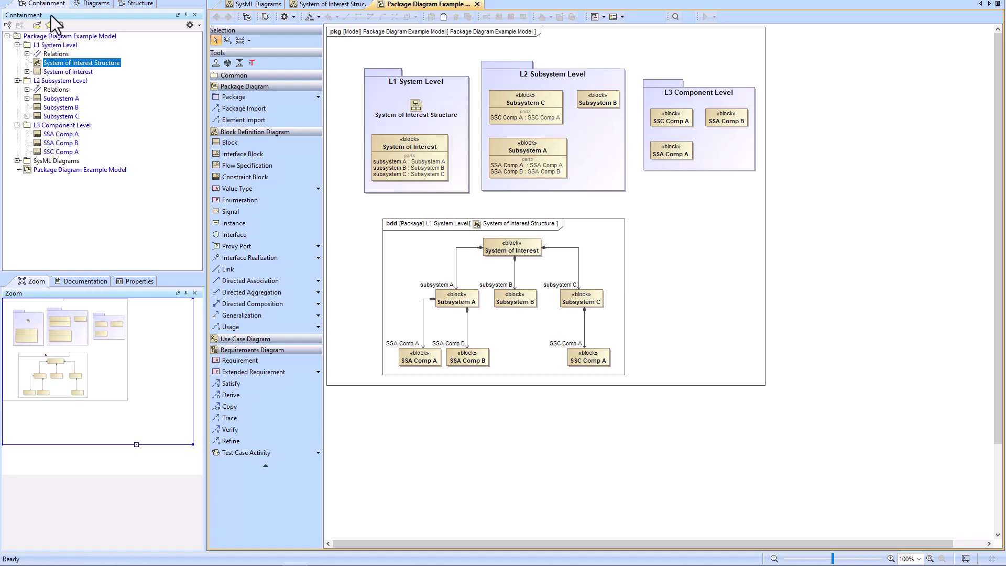
Inspect the nested structure diagram and fit the whole package diagram to the window
left_click(468, 263)
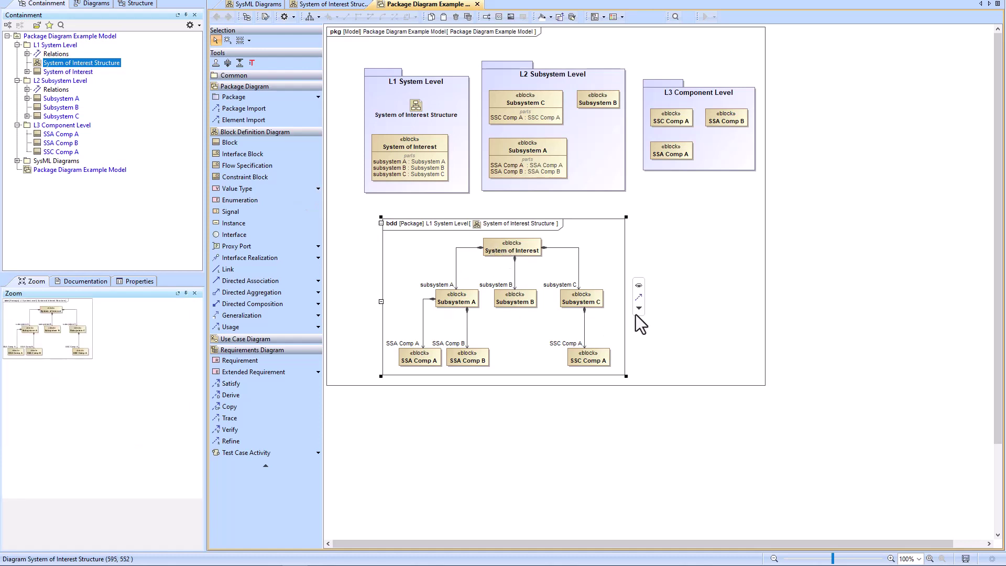
left_click(658, 319)
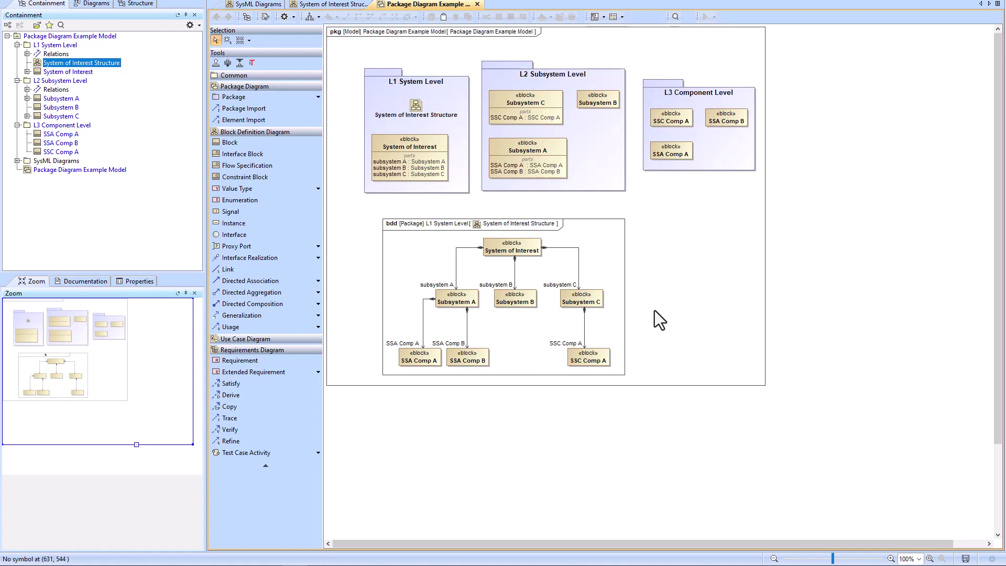
left_click(756, 386)
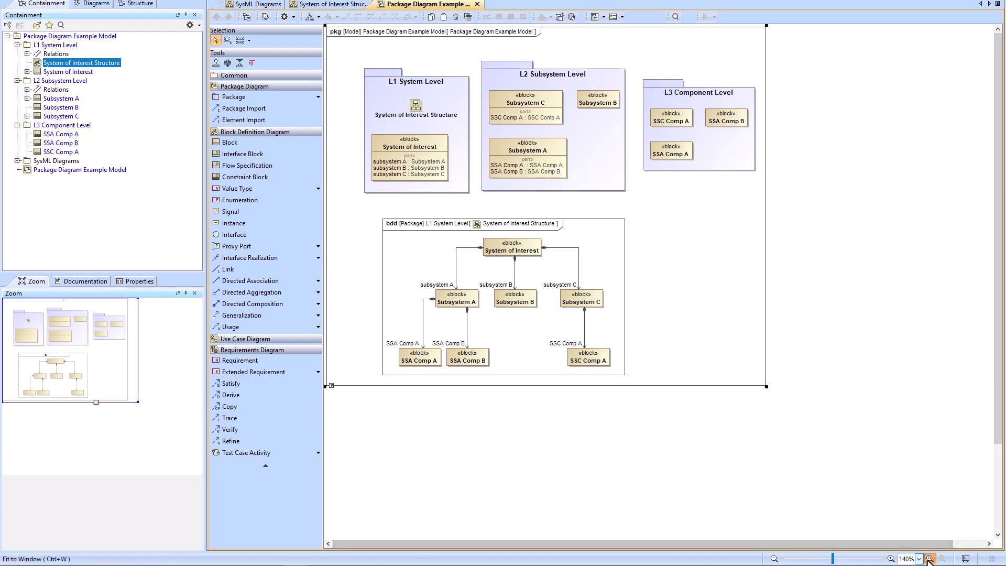
left_click(930, 559)
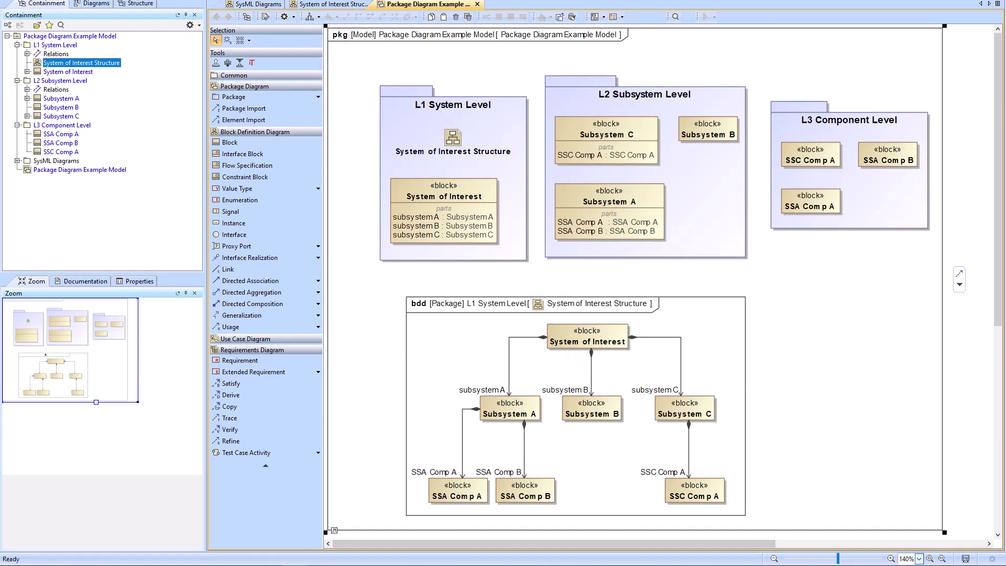
Create three packages named SSA, SSB and SSC inside the L3 Component Level package
right_click(54, 126)
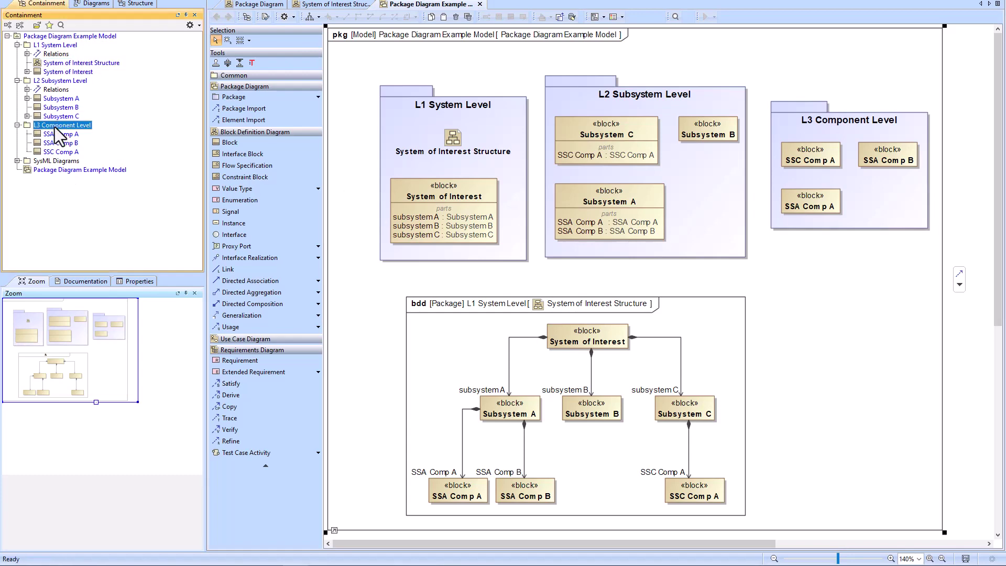
mouse_move(133, 133)
left_click(108, 169)
type("SSA")
right_click(51, 127)
left_click(86, 133)
left_click(93, 166)
type("SSB")
right_click(54, 126)
left_click(111, 166)
type("SSC")
key("Return")
Widen the diagram frame and display the inner packages SSA, SSB and SSC in the L3 Component Level shape
left_click(805, 109)
left_click_drag(931, 99, 999, 79)
left_click_drag(824, 126, 814, 125)
left_click(600, 17)
left_click(621, 41)
left_click(507, 381)
left_click(833, 333)
Move SSA Comp A and SSA Comp B into the SSA package and SSC Comp A into the SSC package
left_click(61, 162)
left_click(62, 171, "ctrl")
mouse_move(62, 164)
left_mouse_down()
mouse_move(40, 125)
mouse_move(48, 151)
left_mouse_up()
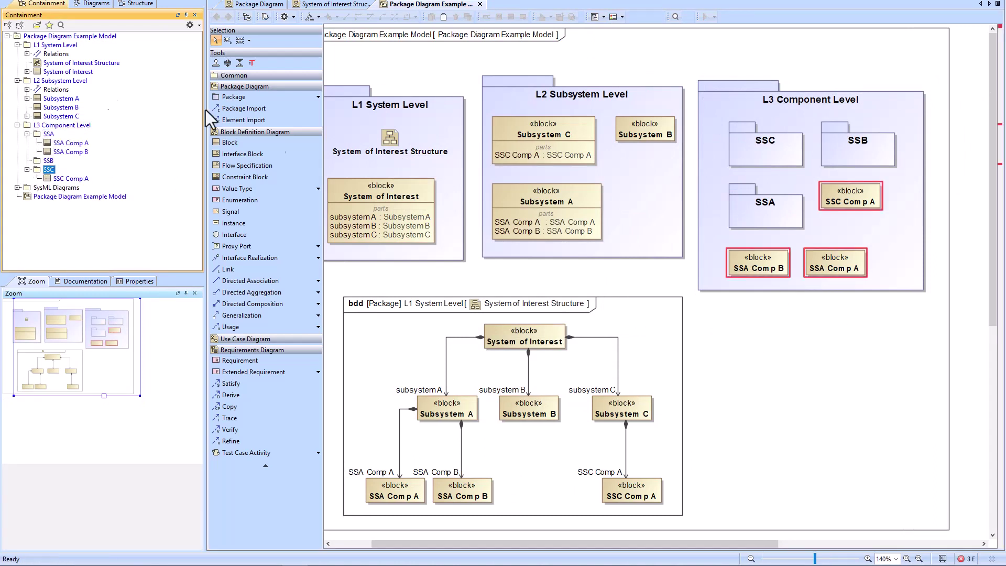
Resolve the Shape Ownership error on SSC Comp A by removing its shape from the package diagram
left_click(850, 206)
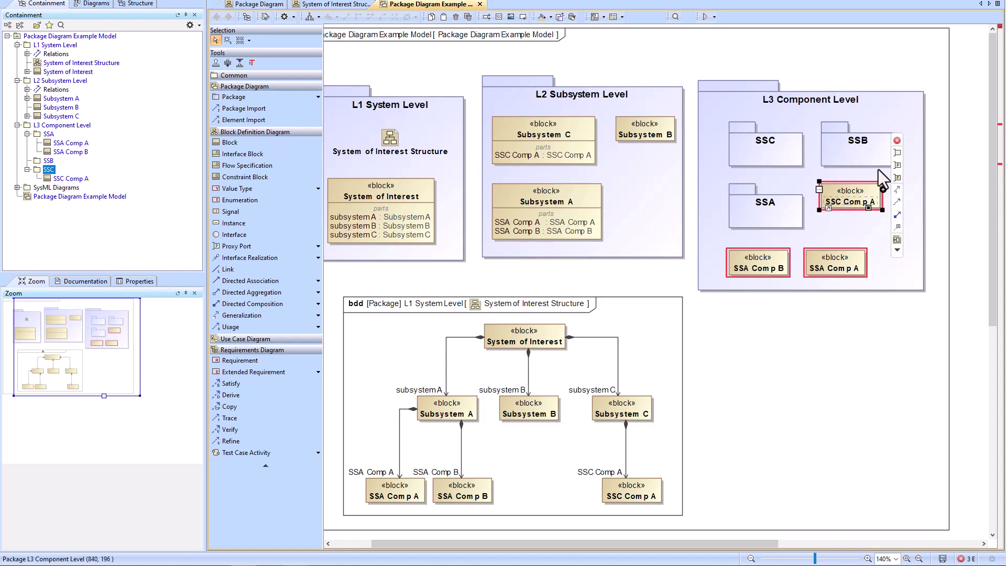
mouse_move(897, 146)
left_click(897, 141)
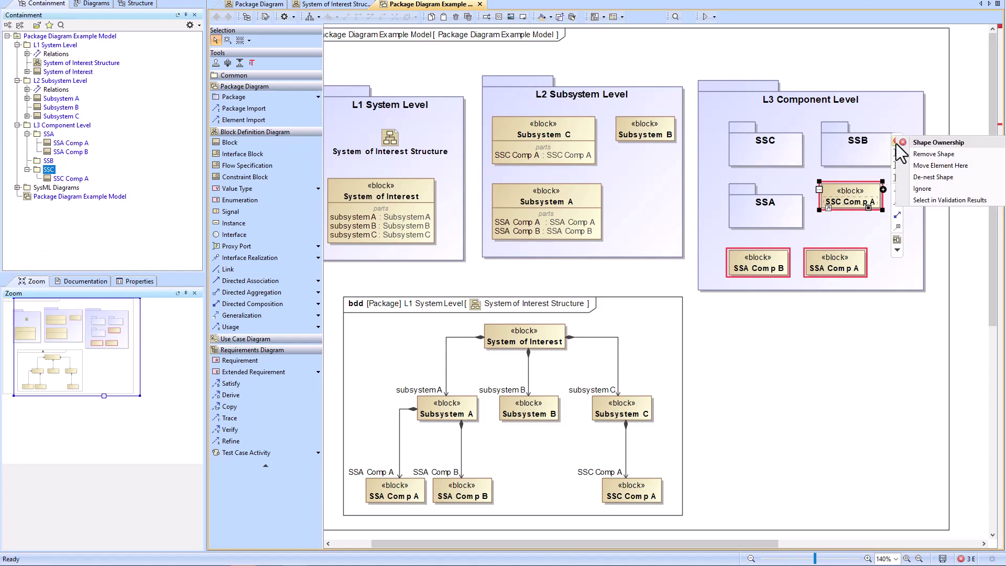
Nest the SSA Comp B and SSA Comp A shapes inside the SSA package shape
left_click(764, 268)
left_click_drag(750, 272, 765, 226)
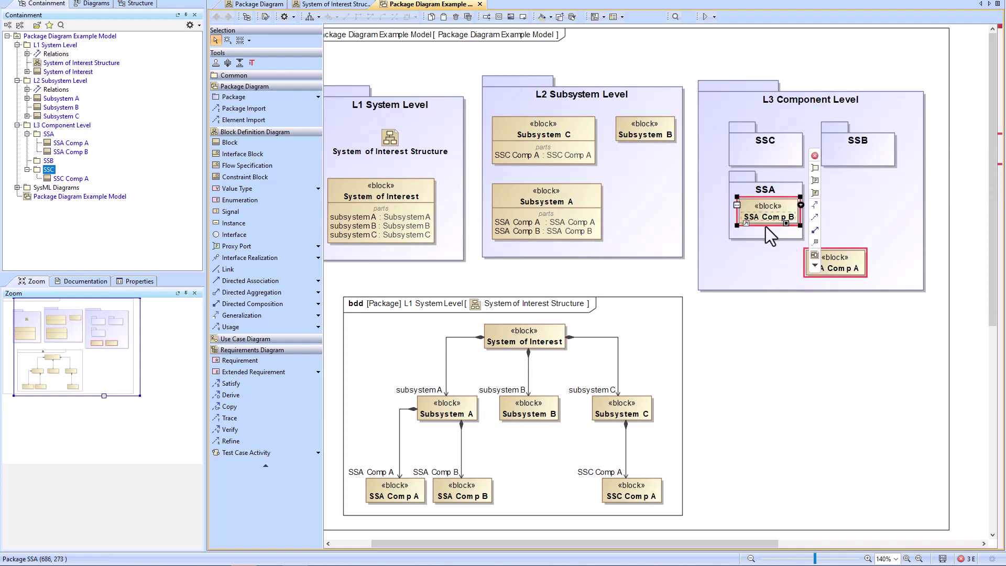
left_click_drag(866, 266, 789, 251)
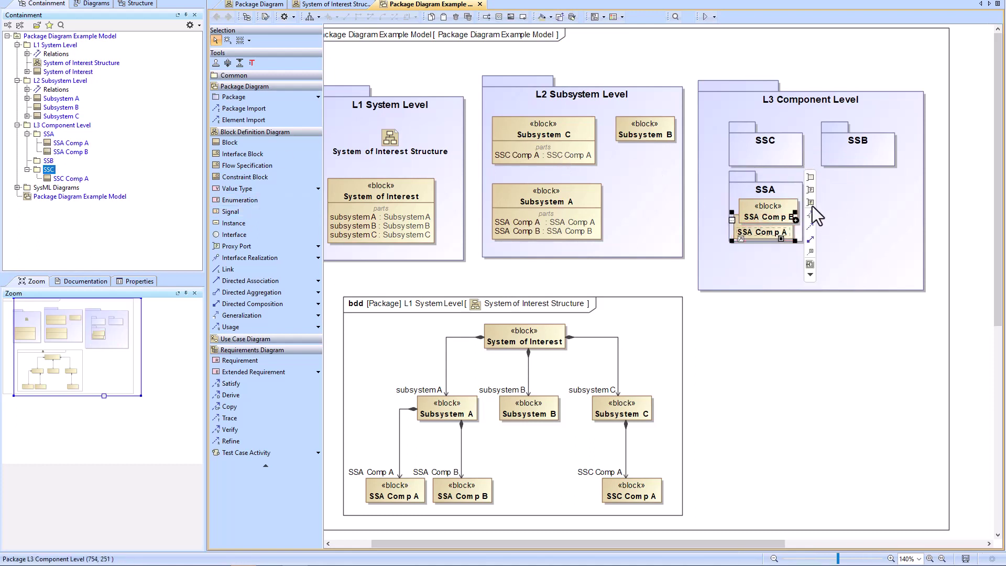
Move the SSA Comp A shape out of the SSA package into L3 Component Level and back into SSA
left_click(787, 197)
left_click_drag(783, 233, 878, 257)
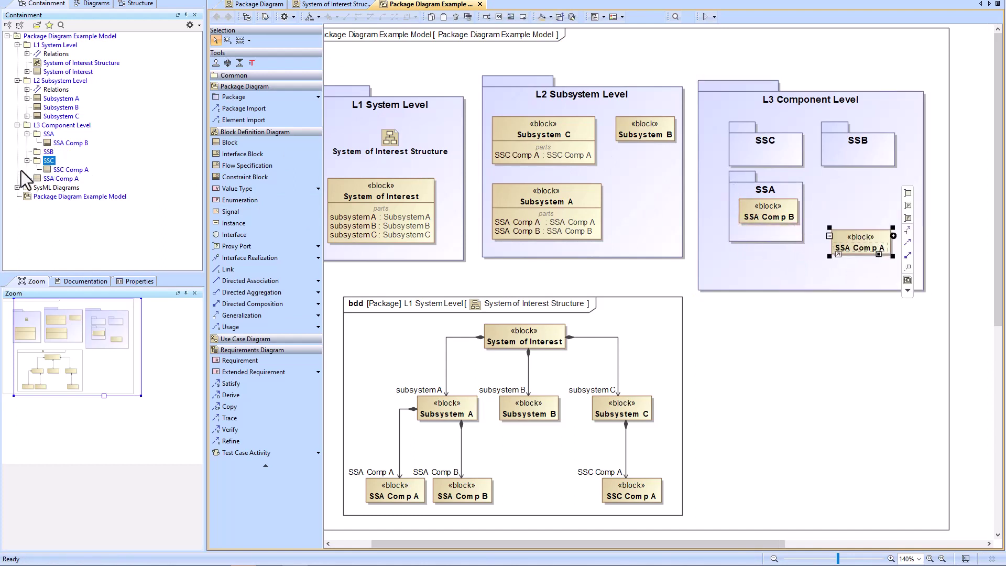
left_click(66, 179)
left_click_drag(872, 247, 772, 166)
left_click_drag(778, 219, 778, 237)
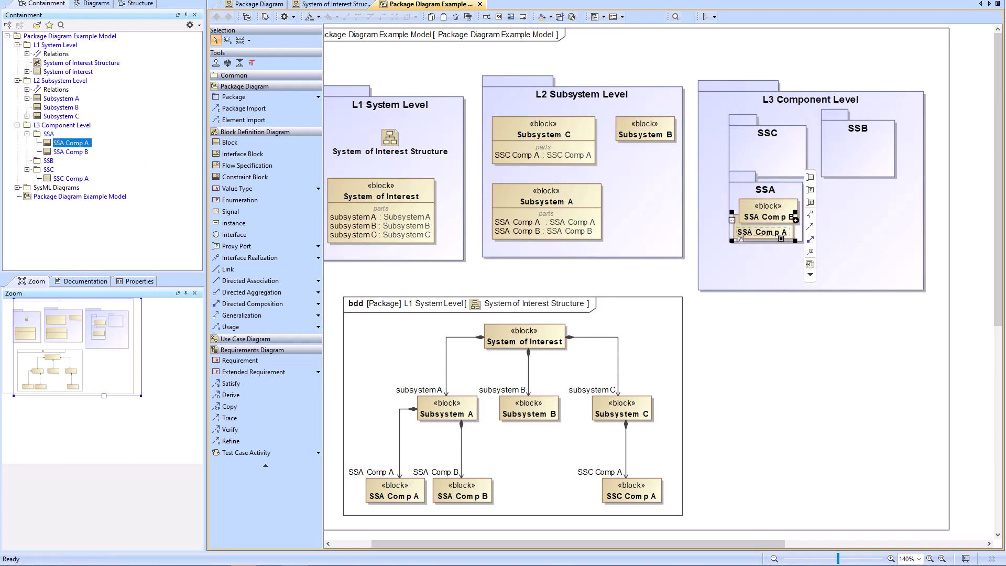
Move packages SSA, SSB and SSC into L2 Subsystem Level and put Subsystem A, B and C into their matching packages
left_click_drag(49, 143, 49, 89)
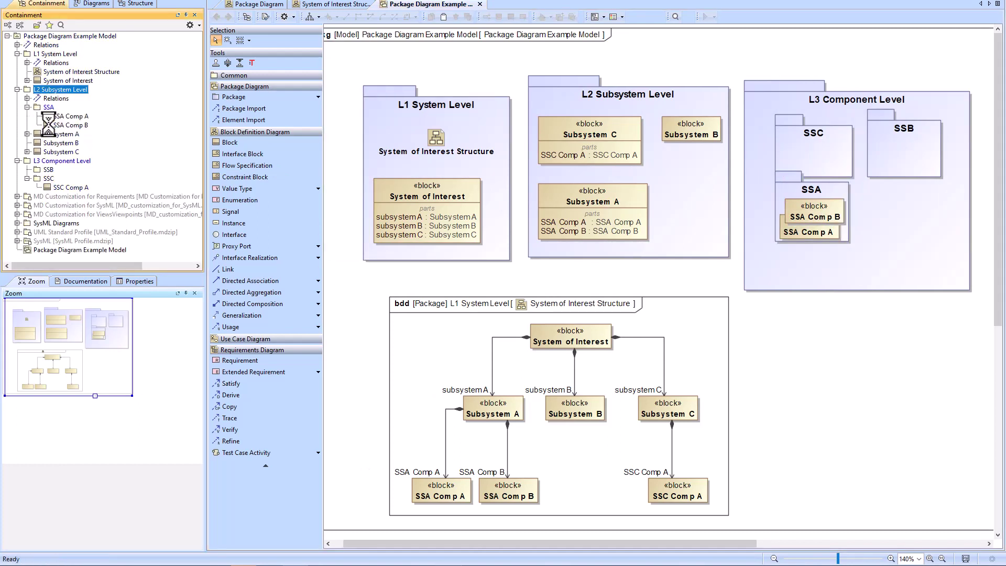
left_click_drag(49, 171, 52, 91)
left_click(56, 179)
left_click_drag(56, 179, 48, 143)
Remove the L2 Subsystem Level and L3 Component Level shapes from the diagram and narrow the diagram frame
left_click_drag(521, 67, 846, 285)
key("Delete")
left_click_drag(993, 531, 745, 532)
Place the L2 Subsystem Level package on the diagram and display its inner packages SSA, SSB and SSC
left_click(60, 90)
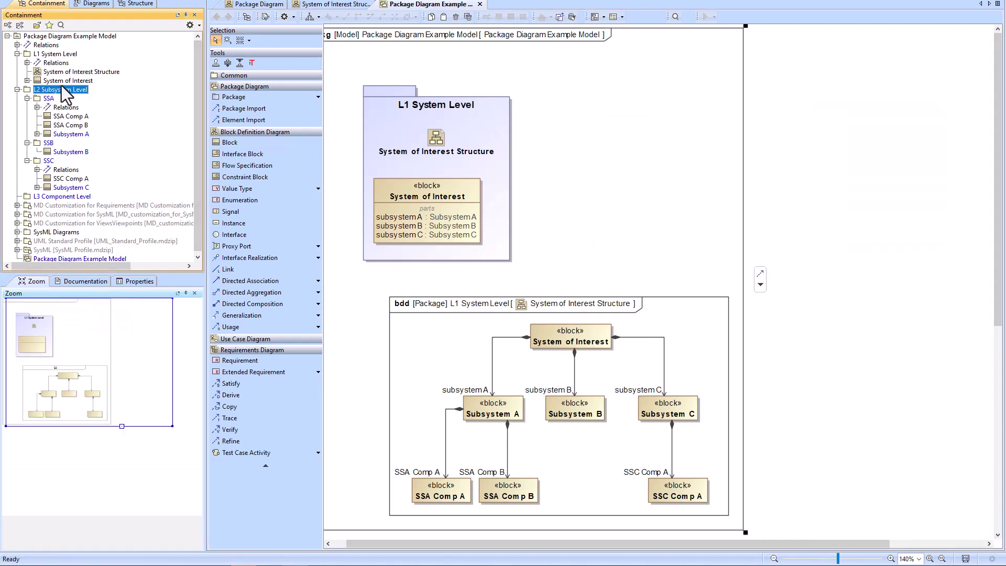
left_click_drag(62, 89, 580, 105)
left_click(599, 18)
left_click(629, 41)
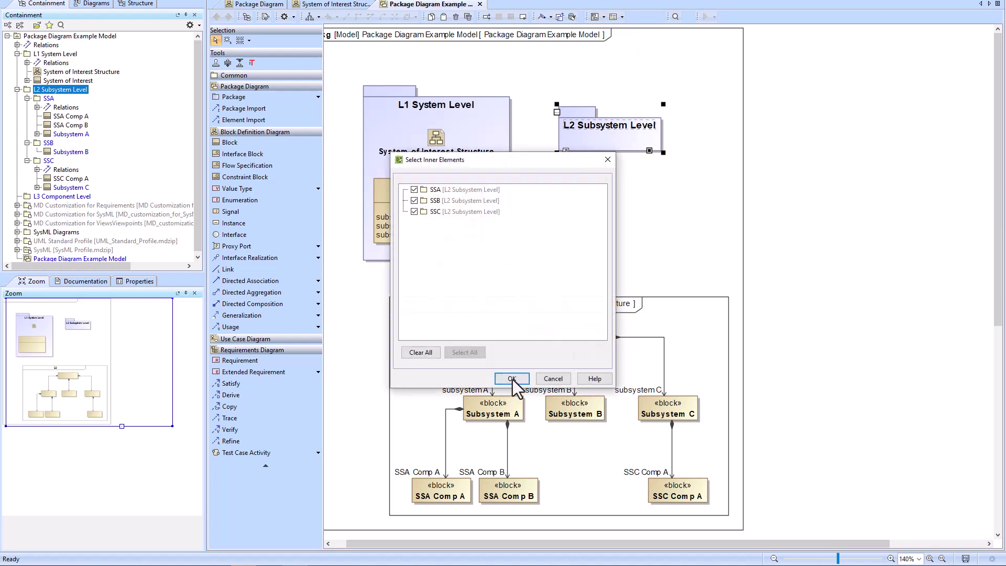
left_click(511, 383)
Convert the SSA, SSB and SSC packages to the Model element type
right_click(46, 98)
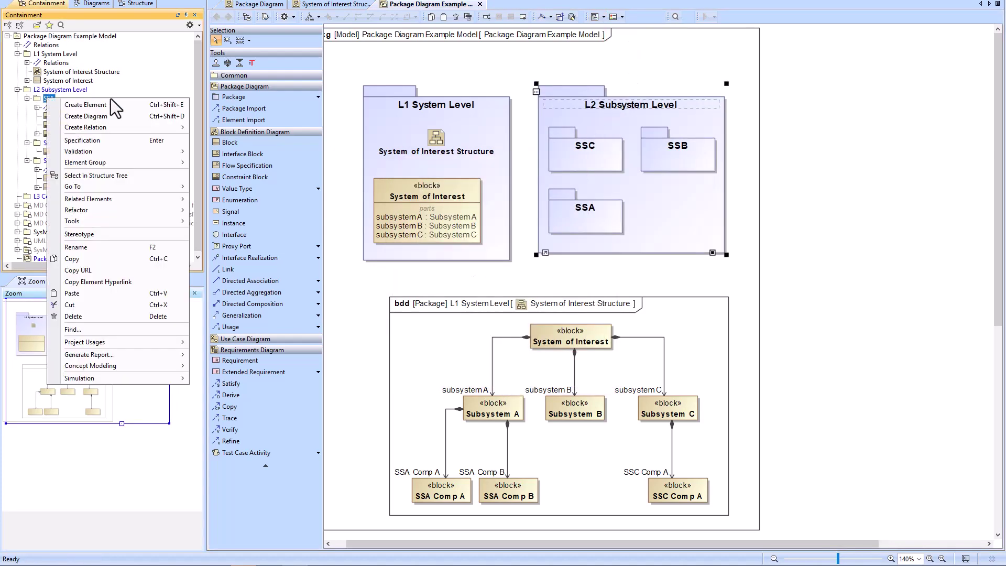
mouse_move(108, 211)
mouse_move(219, 212)
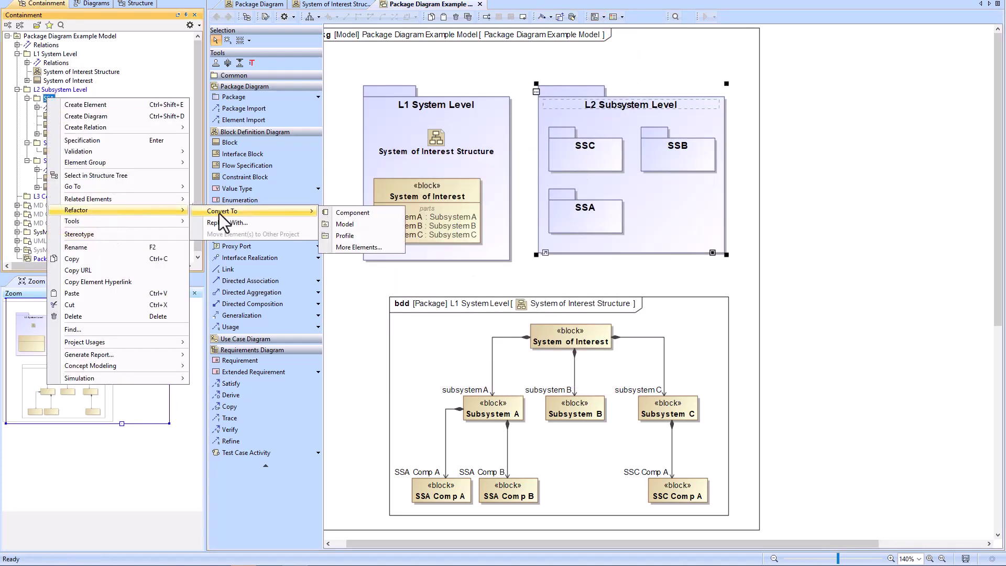
left_click(359, 229)
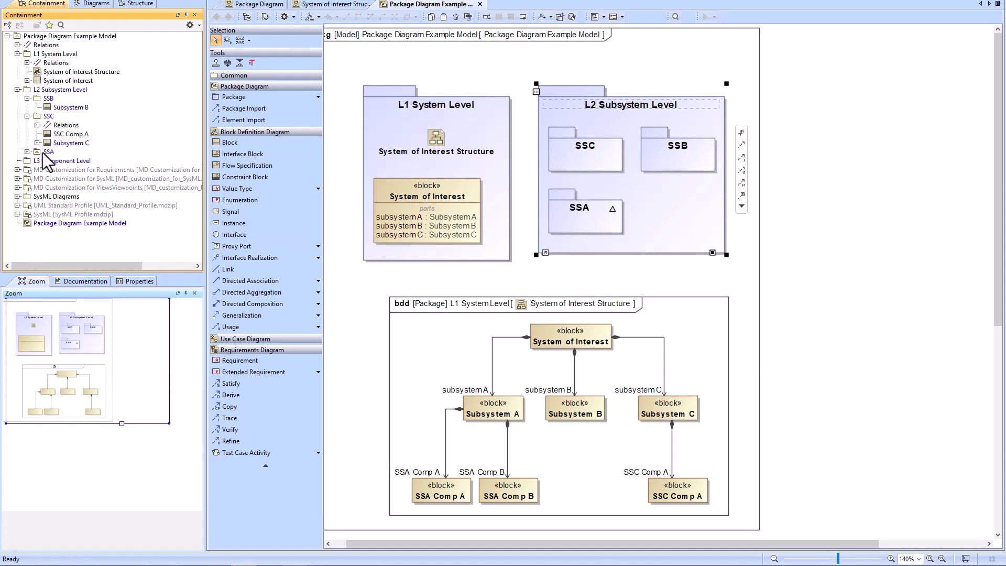
right_click(49, 98)
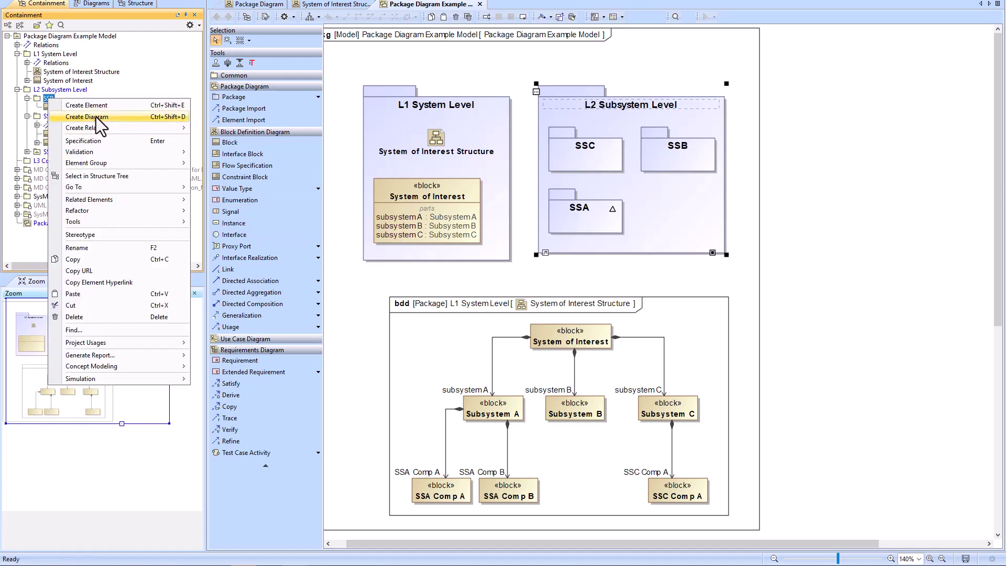
mouse_move(93, 212)
mouse_move(273, 212)
left_click(356, 226)
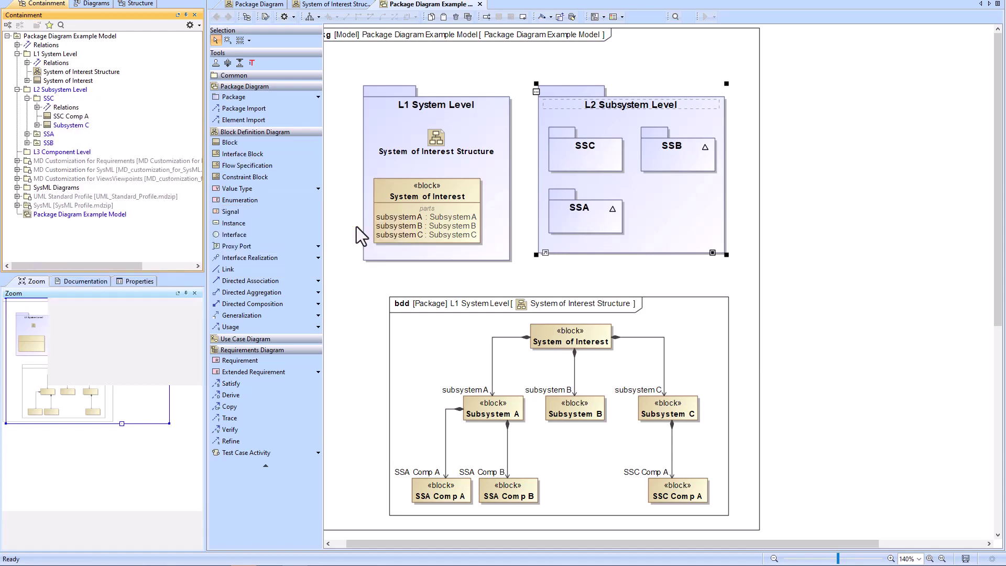
right_click(49, 99)
mouse_move(92, 211)
mouse_move(262, 213)
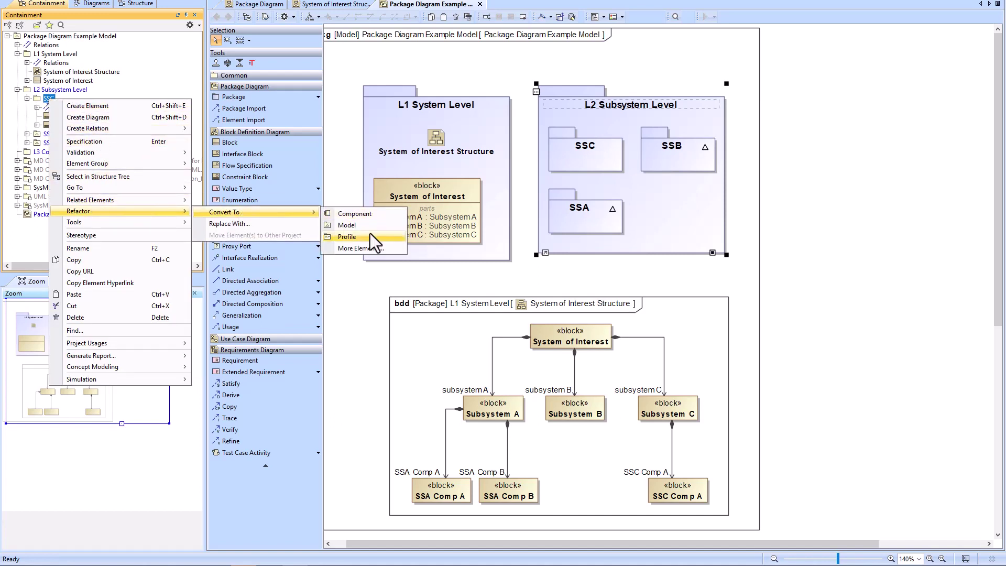
left_click(356, 225)
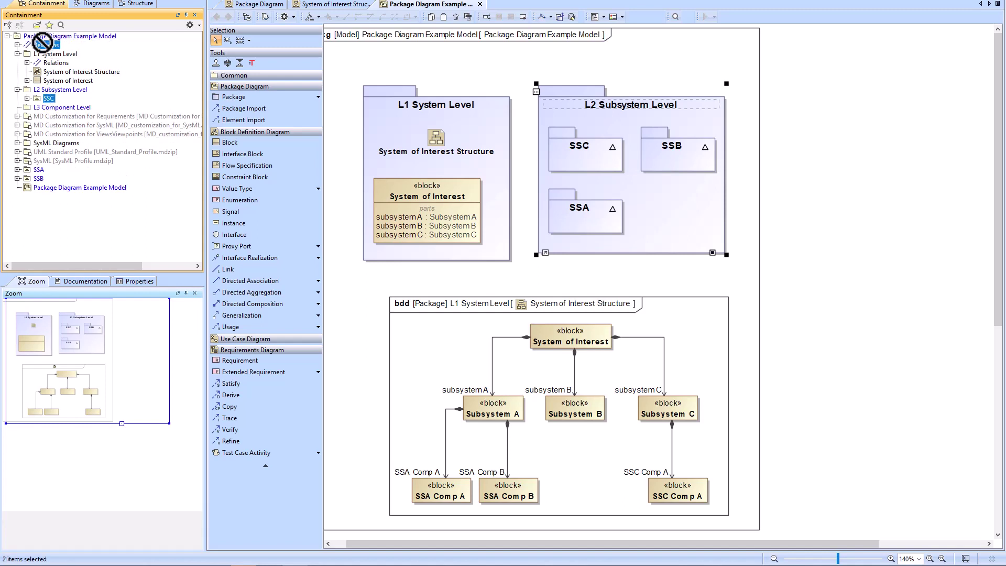
Move models SSA, SSB and SSC to the root model and delete the L2 Subsystem Level and L3 Component Level packages
left_click(52, 92)
key("Delete")
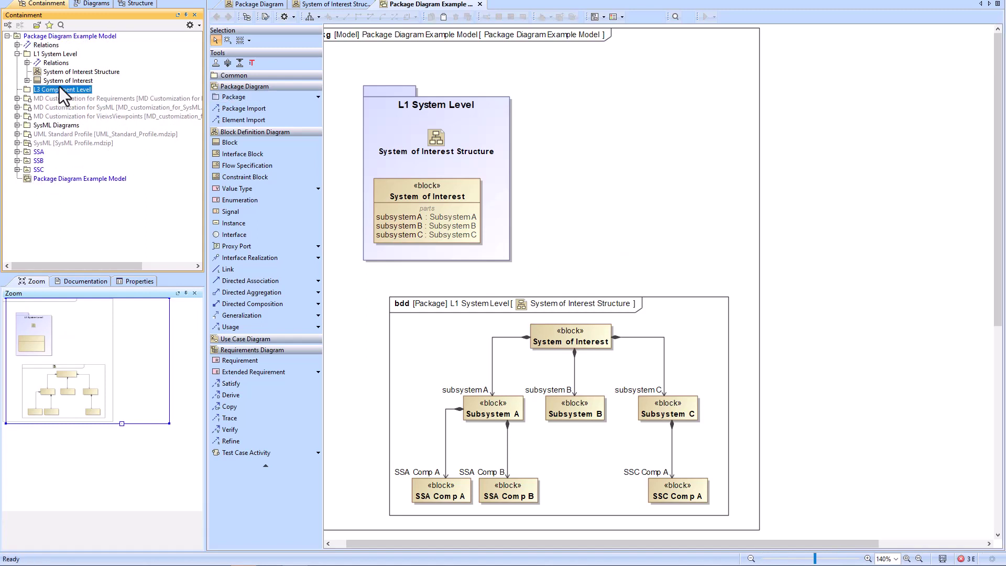
key("Delete")
Place the SSA, SSB and SSC models on the package diagram beside L1 System Level
right_click(561, 101)
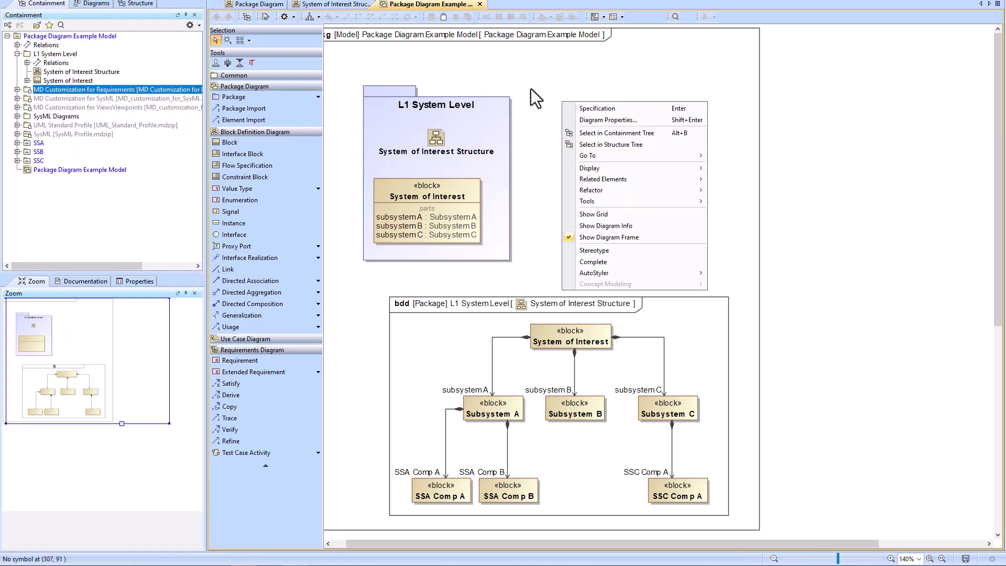
left_click(543, 105)
left_click(39, 143)
left_click(39, 160, "shift")
left_click_drag(39, 143, 544, 93)
left_click(704, 179)
Display the inner elements of the SSA model shape and move the SSB and SSC shapes beside it
left_click(554, 124)
left_click(599, 16)
left_click(619, 41)
key("Return")
left_click_drag(570, 184, 754, 139)
left_click_drag(772, 140, 901, 123)
Display the inner elements of the SSB and SSC model shapes, keeping the shapes in a row beside SSA
left_click(662, 121)
left_click(598, 17)
left_click(615, 41)
key("Return")
left_click_drag(670, 124, 770, 124)
left_click(891, 120)
left_click(604, 17)
left_click(631, 42)
left_click(517, 378)
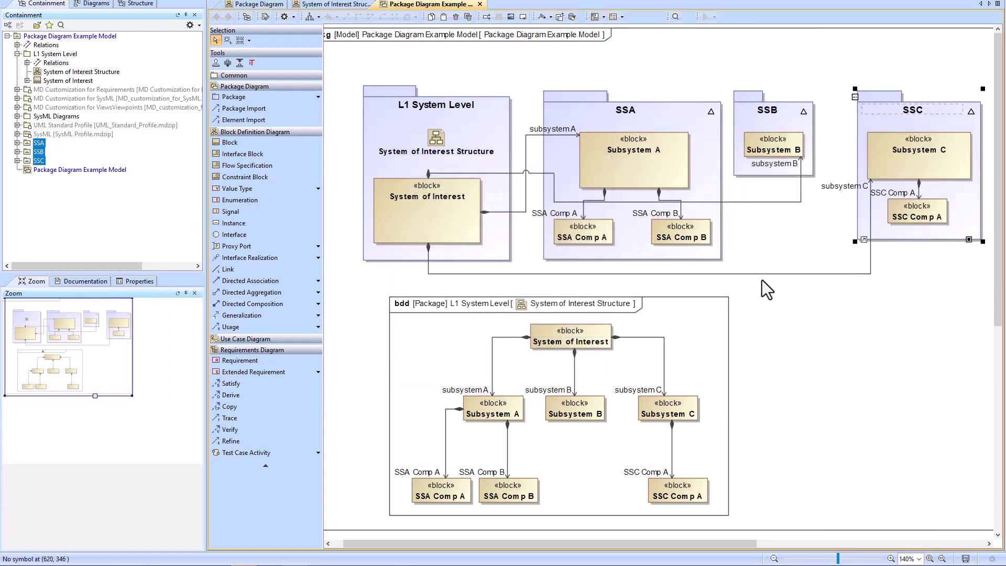
Remove the composition paths from System of Interest to Subsystems A, B and C and shift the SSB shape toward SSC
left_click_drag(520, 289, 521, 288)
key("Delete")
mouse_move(797, 118)
left_mouse_down()
mouse_move(817, 118)
mouse_move(783, 106)
left_mouse_up()
left_click(791, 274)
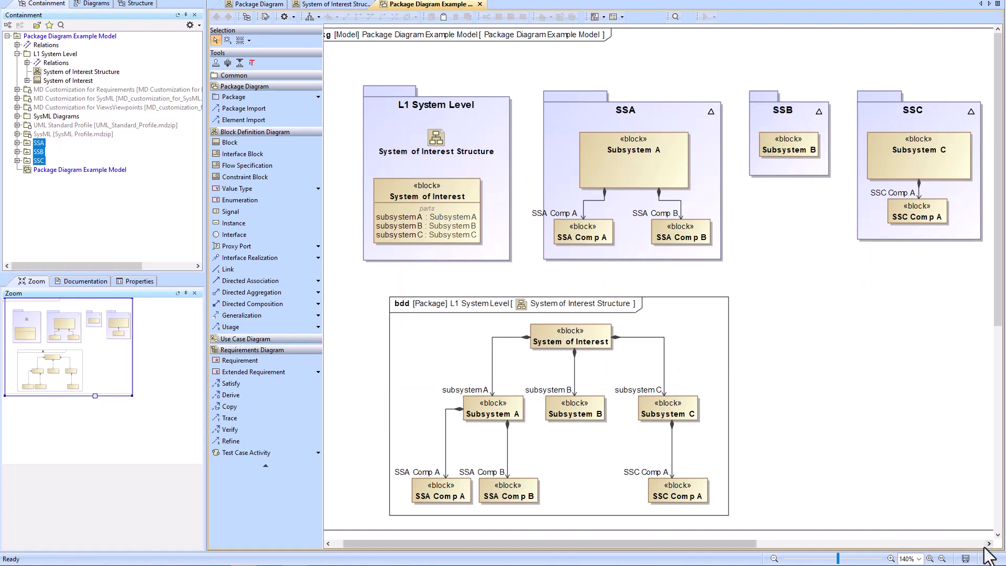
Fit the package diagram in view and show the Project Usages options for the SSA, SSB and SSC models
left_click(930, 559)
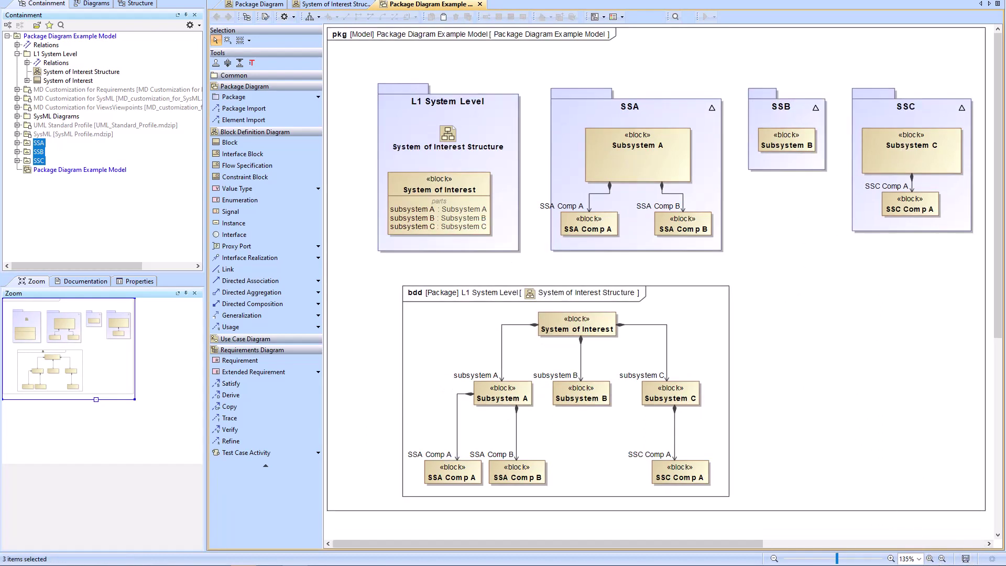
right_click(40, 151)
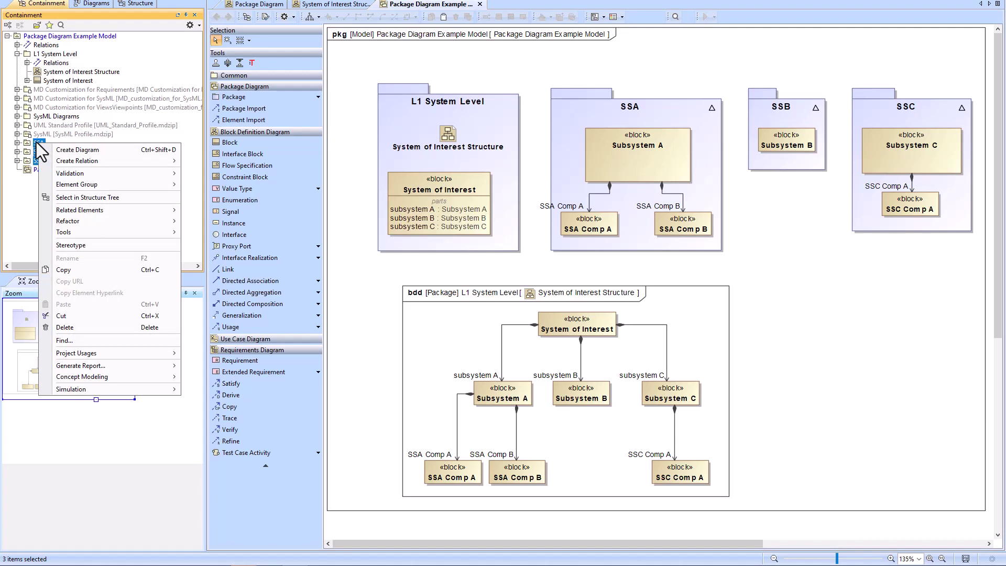
mouse_move(89, 353)
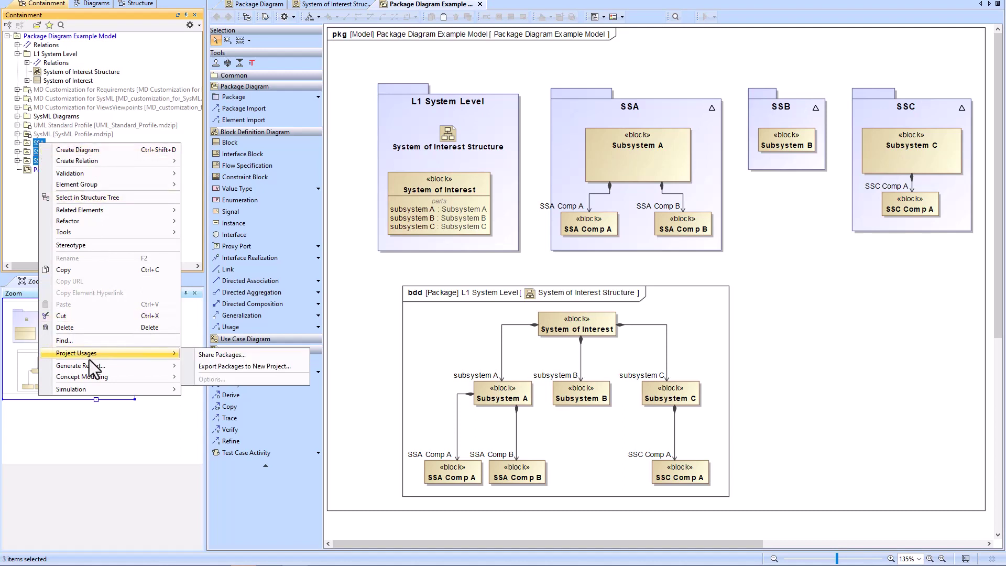
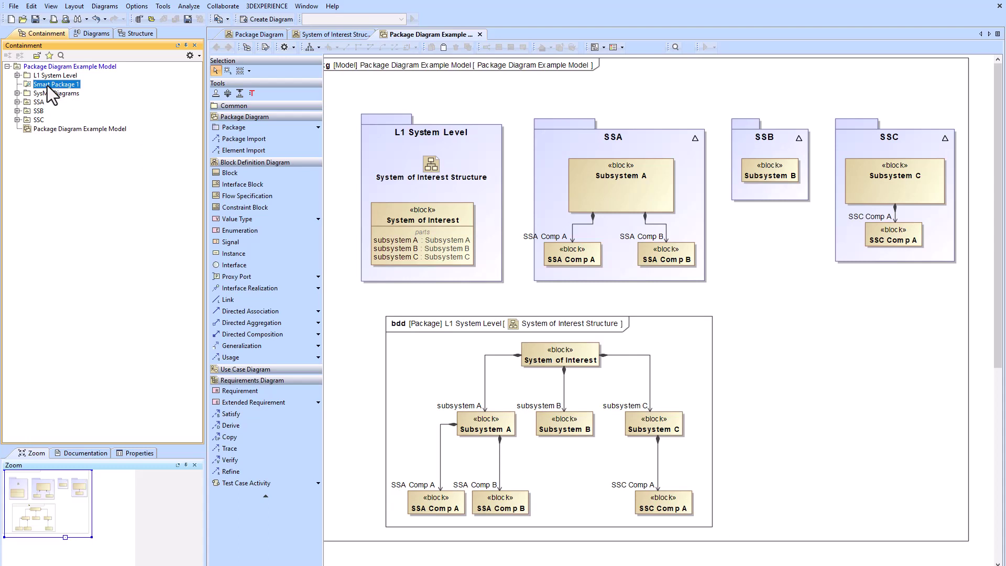
Add SSA Comp A, Subsystem B and System of Interest to Smart Package 1 from their owning models and package
left_click(18, 111)
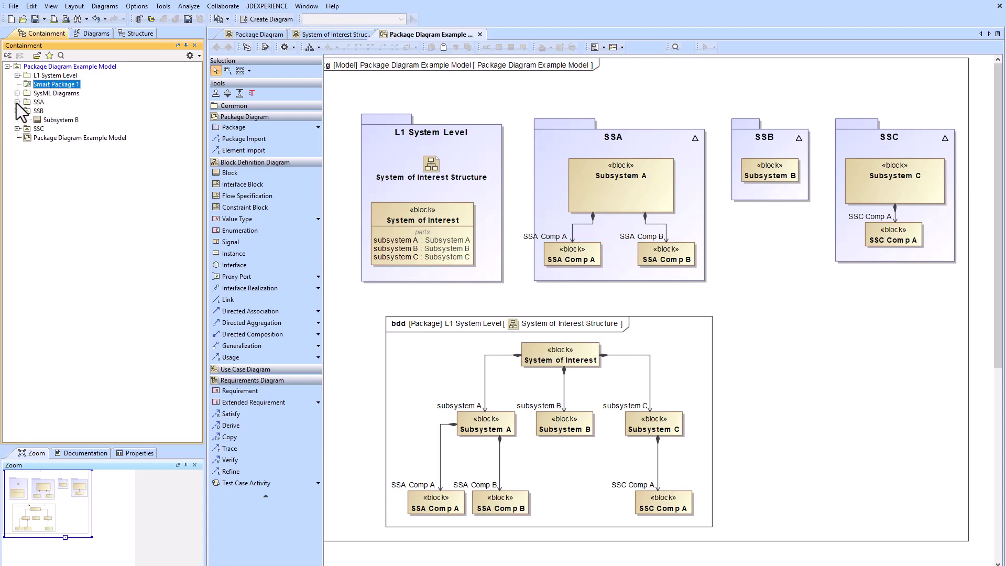
left_click(17, 102)
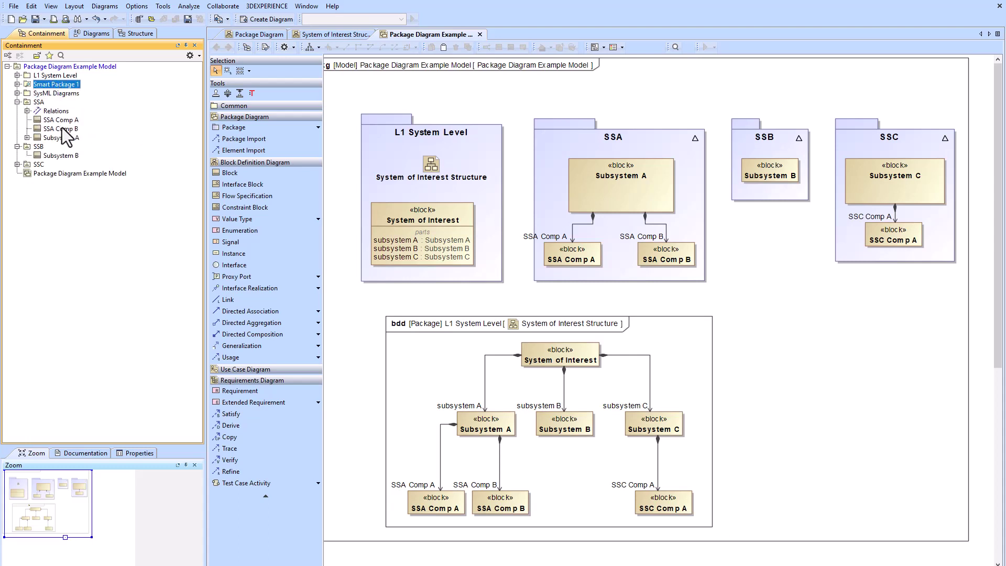
left_click(17, 83)
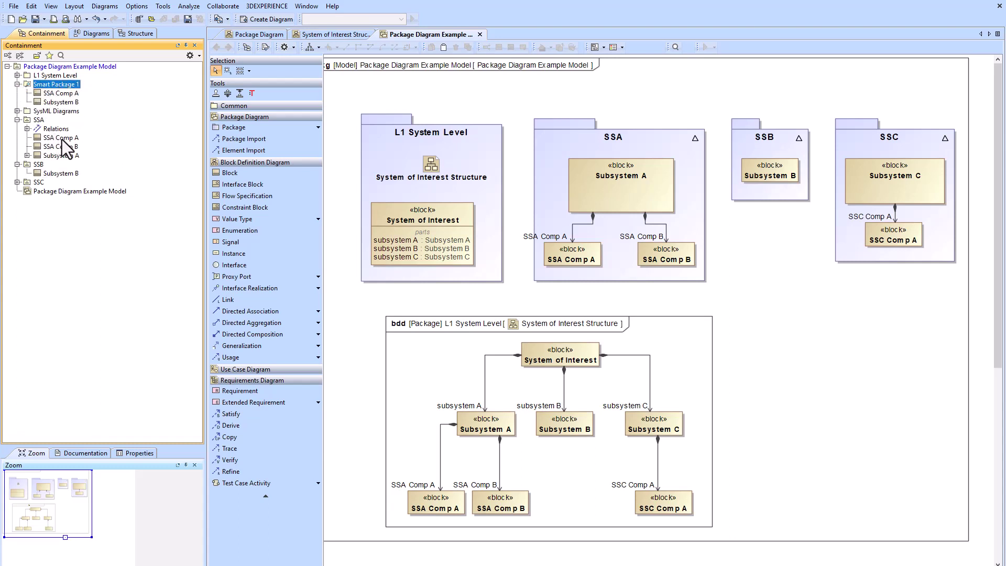
left_click(17, 75)
left_click_drag(57, 102, 67, 110)
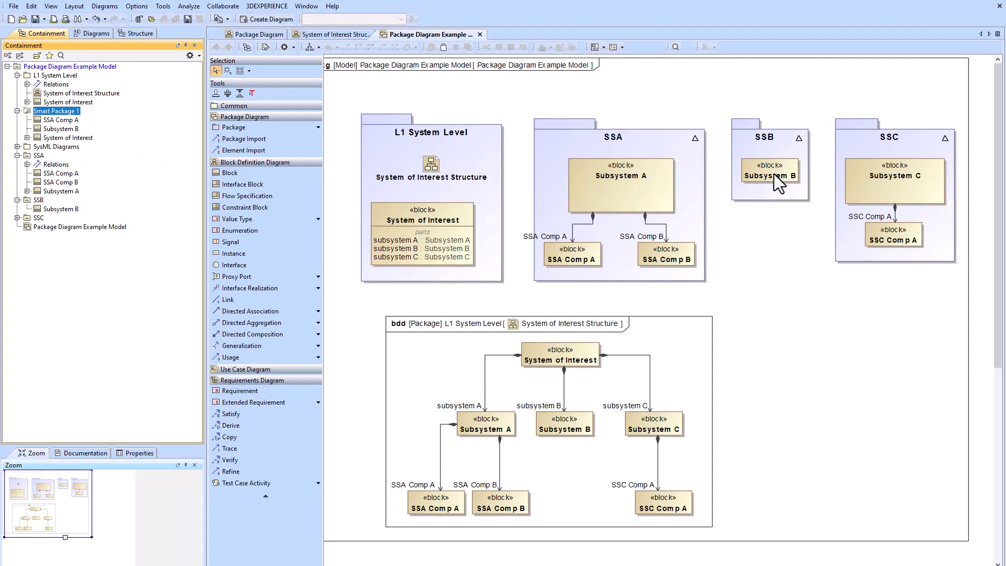
Locate the Subsystem A block of the diagram in the containment tree and add it to Smart Package 1
left_click(619, 188)
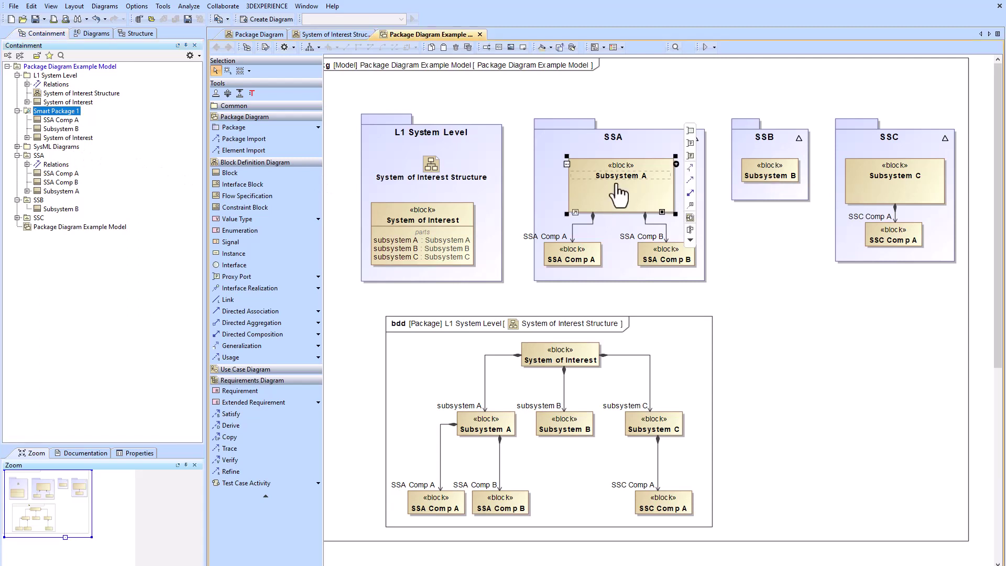
right_click(618, 184)
left_click(673, 248)
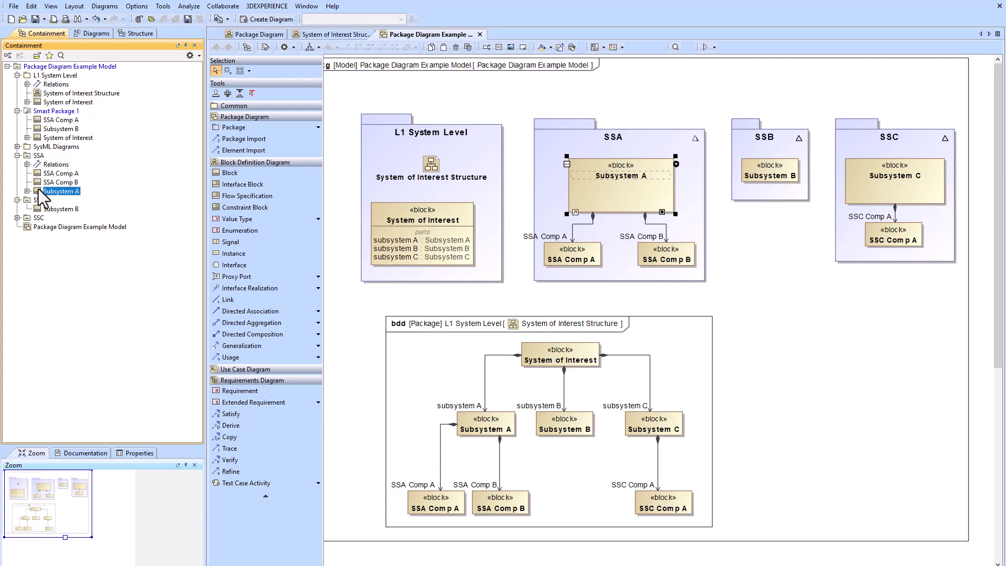
left_click_drag(49, 192, 55, 112)
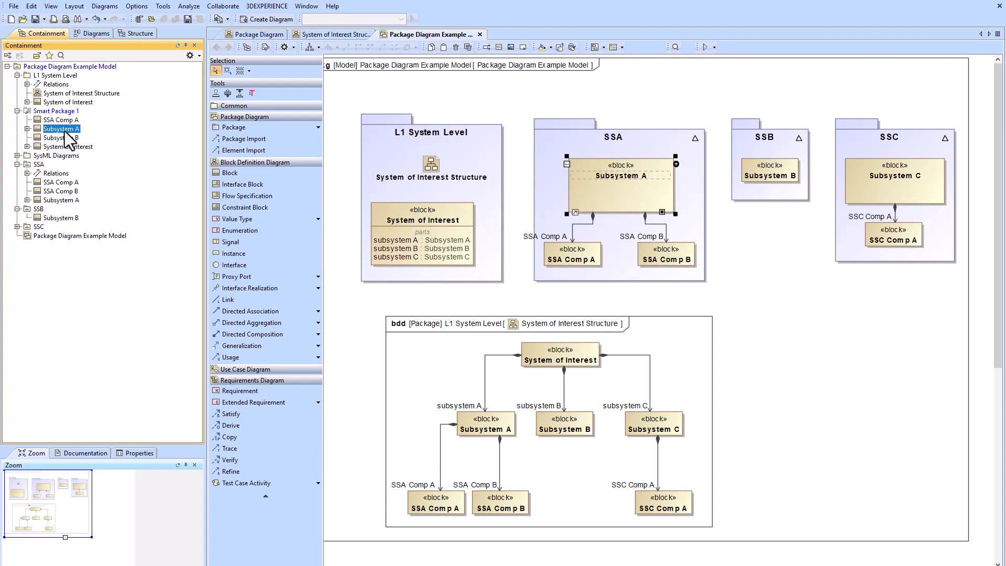
Locate the diagram's Subsystem B and Subsystem A in the containment tree and compare Subsystem A's entries under SSA and Smart Package 1
left_click(59, 199)
left_click(765, 178)
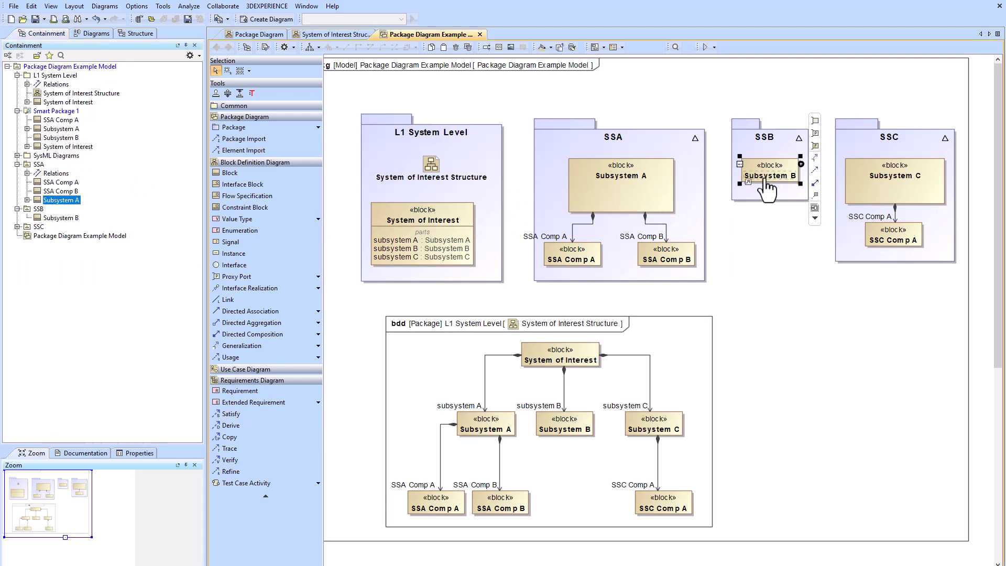
key("alt+b")
left_click(602, 176)
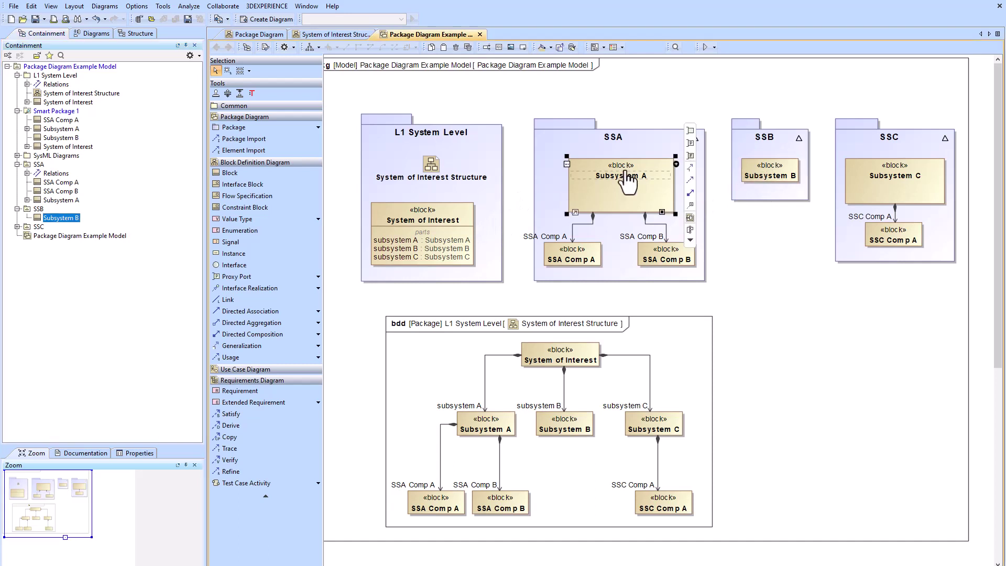
right_click(626, 169)
left_click(678, 236)
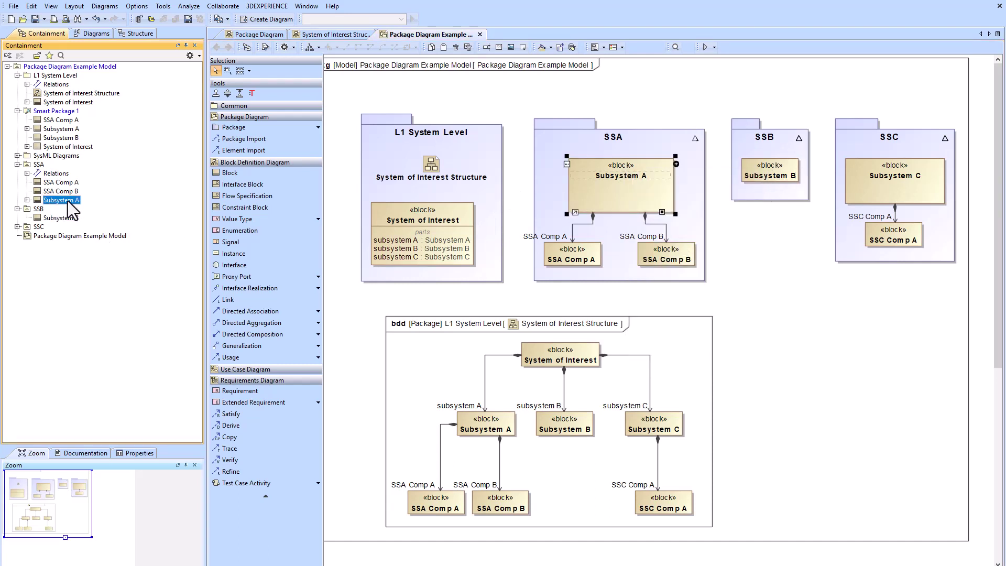
left_click(55, 129)
left_click(60, 199)
Enlarge the documentation area and give Subsystem A under SSA the text "documentation", correcting its spelling
left_click_drag(70, 444, 74, 339)
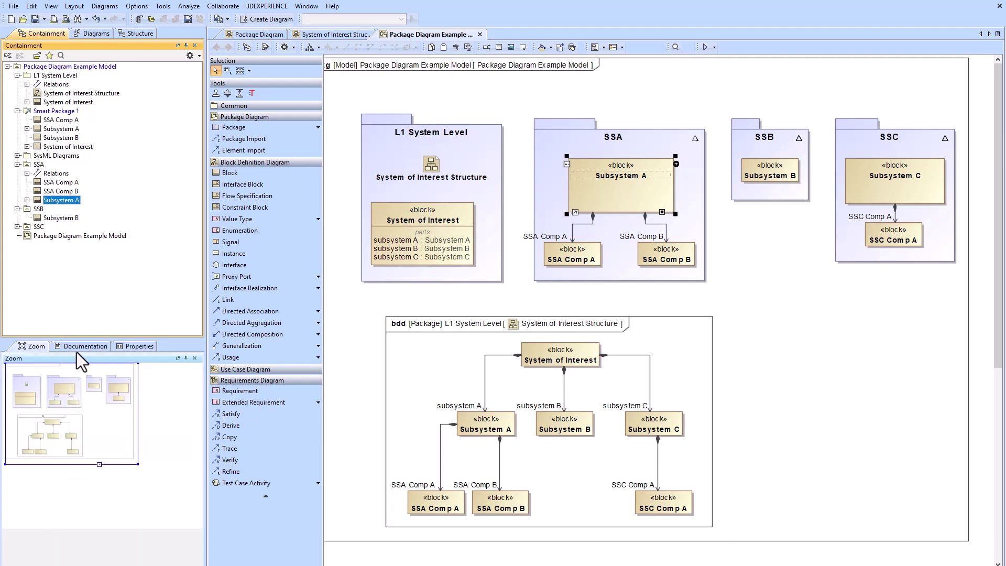
left_click(79, 346)
left_click(59, 201)
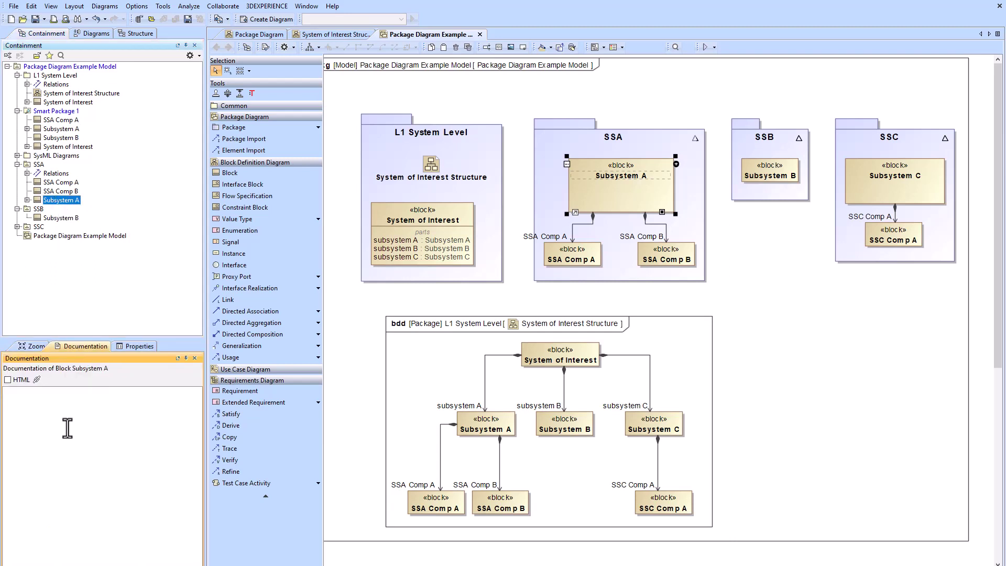
type("documnetation")
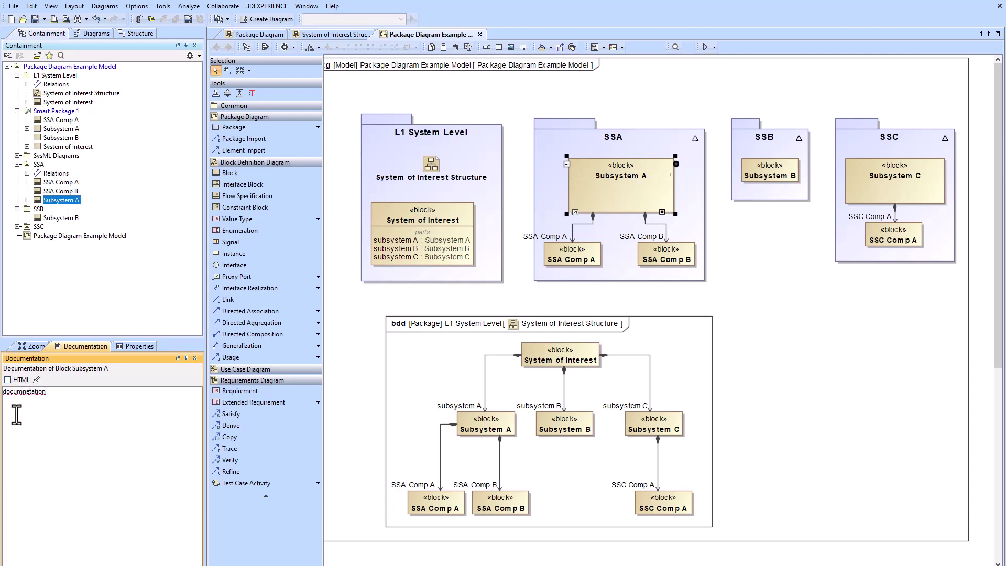
right_click(16, 391)
left_click(42, 396)
left_click(69, 184)
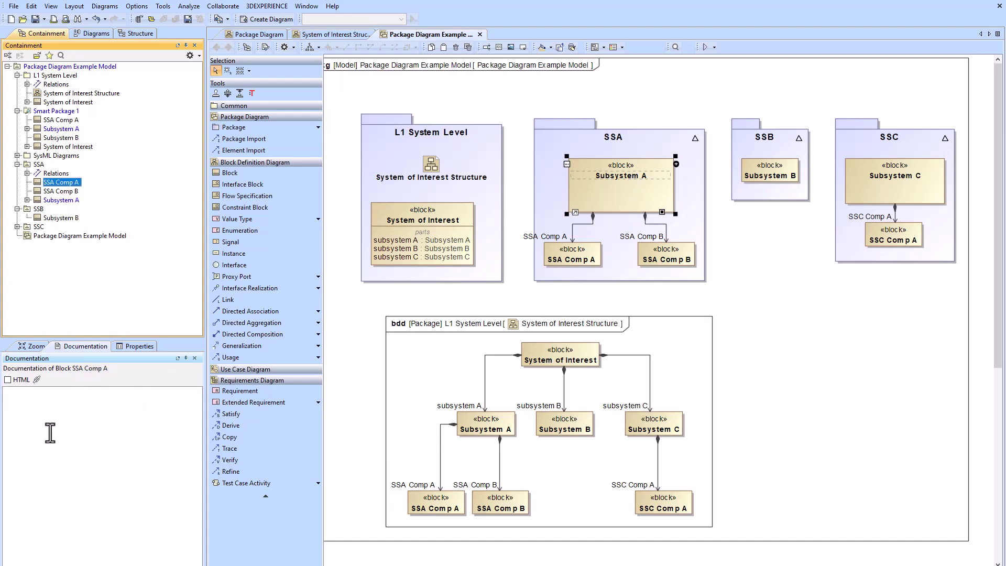
Extend the documentation to "documentation 123" through the Subsystem A entry in Smart Package 1, check it under SSA, and save the project
left_click(61, 129)
left_click(61, 396)
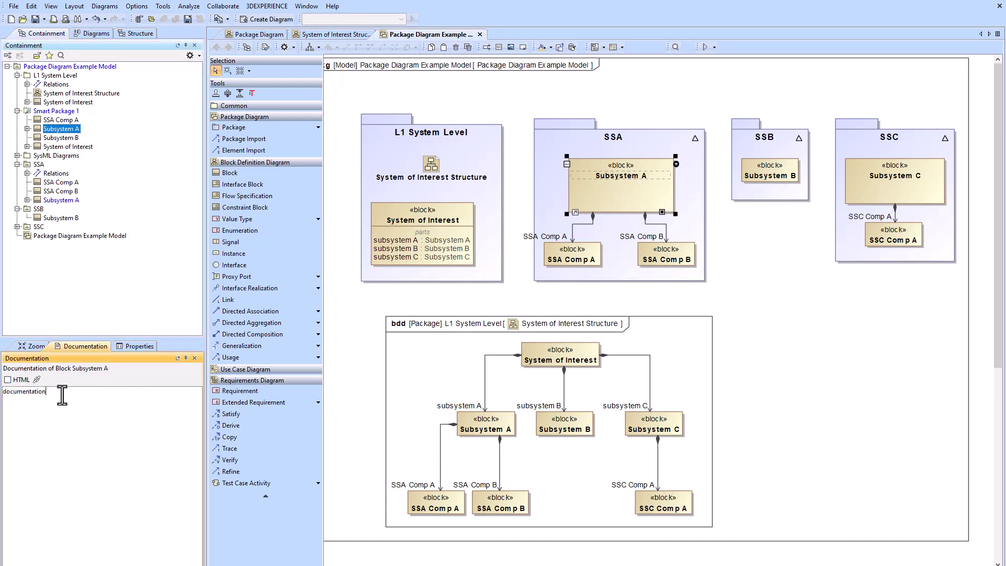
left_click(65, 200)
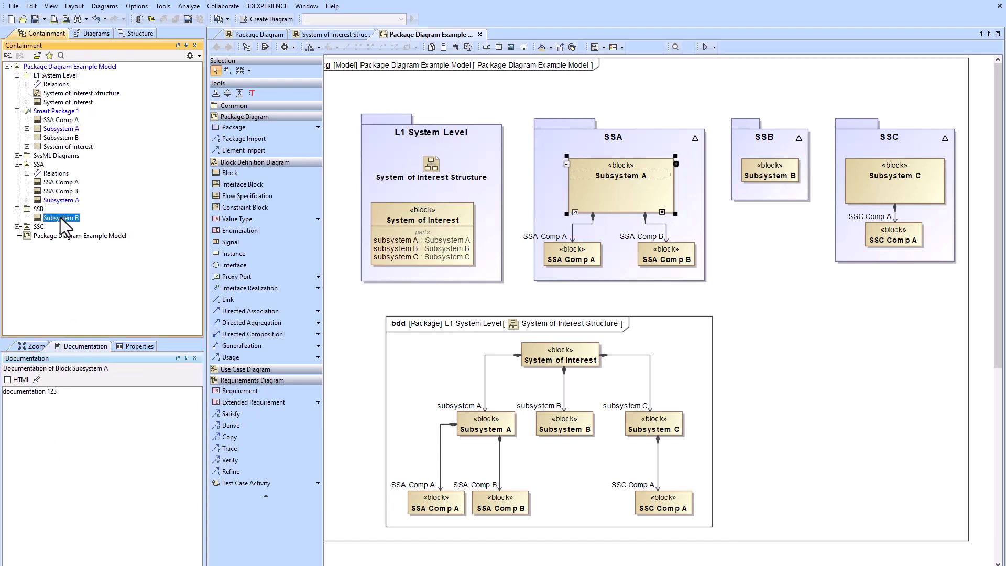
left_click(36, 20)
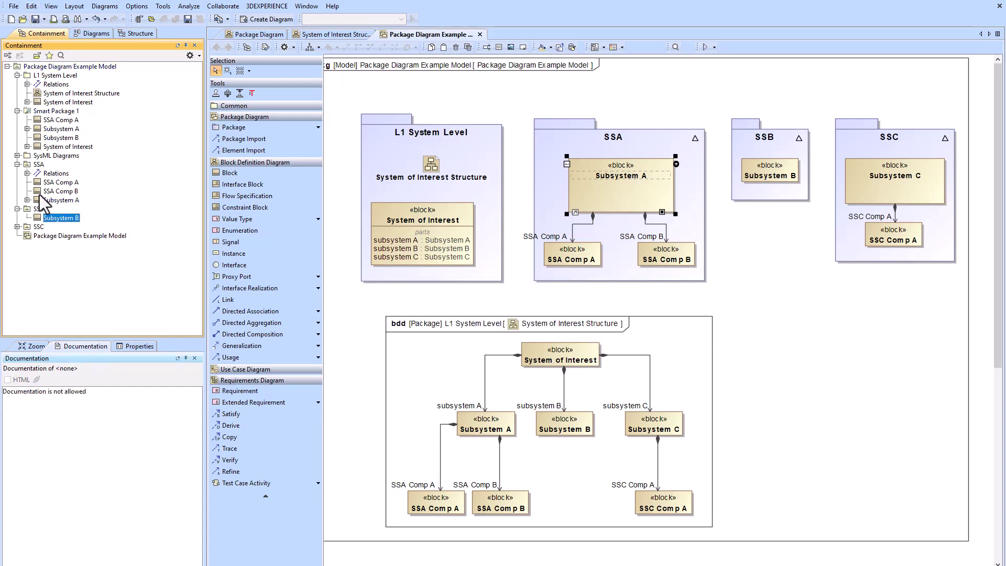
Extend the documentation to "documentation 123456" through the Subsystem A entry under SSA and save the project
left_click(58, 201)
left_click(80, 390)
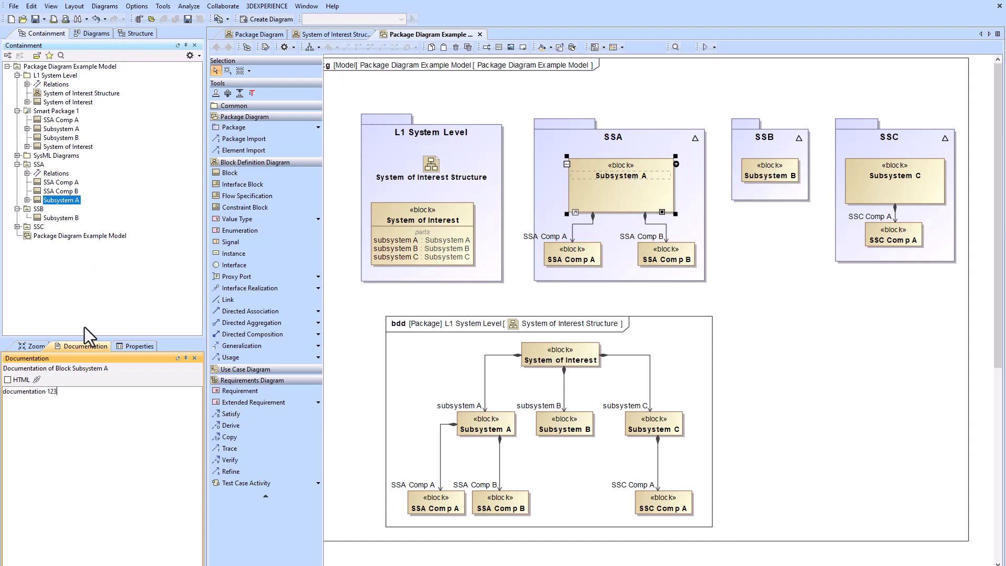
type("456")
left_click(61, 218)
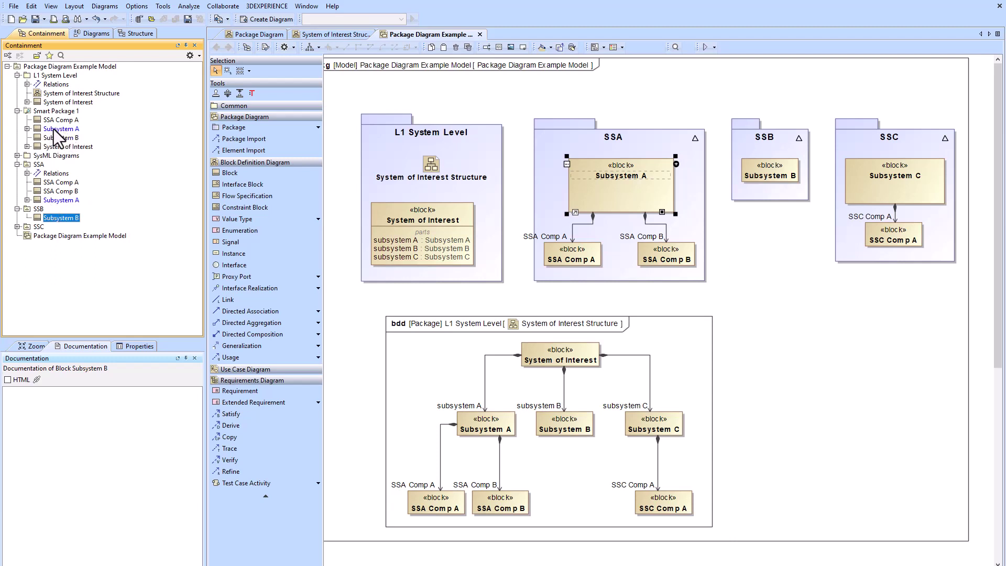
left_click(33, 21)
Open the specification of Smart Package 1 and start editing its Query property under Content
right_click(49, 113)
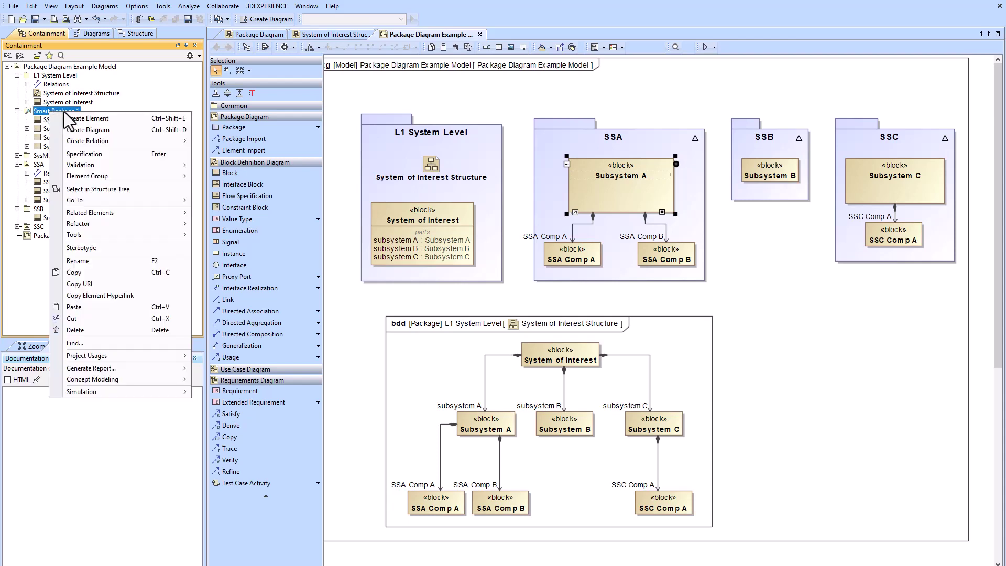
left_click(109, 156)
left_click_drag(710, 250, 707, 403)
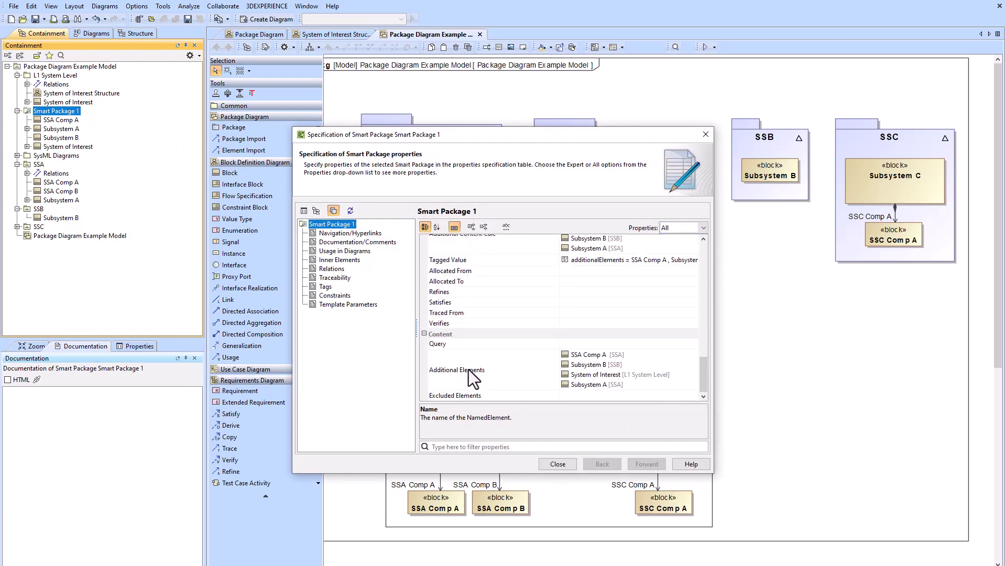
left_click(576, 345)
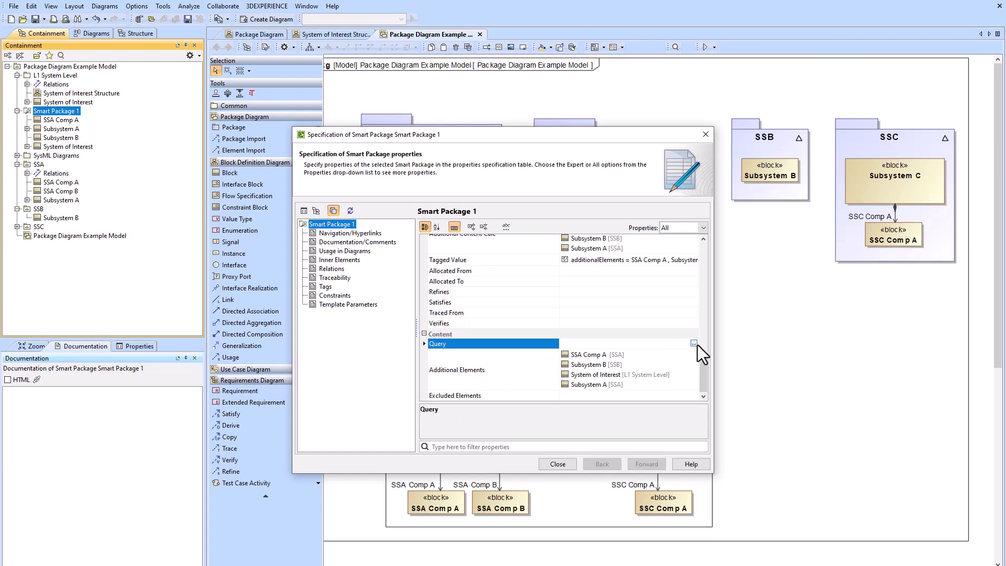
left_click(693, 344)
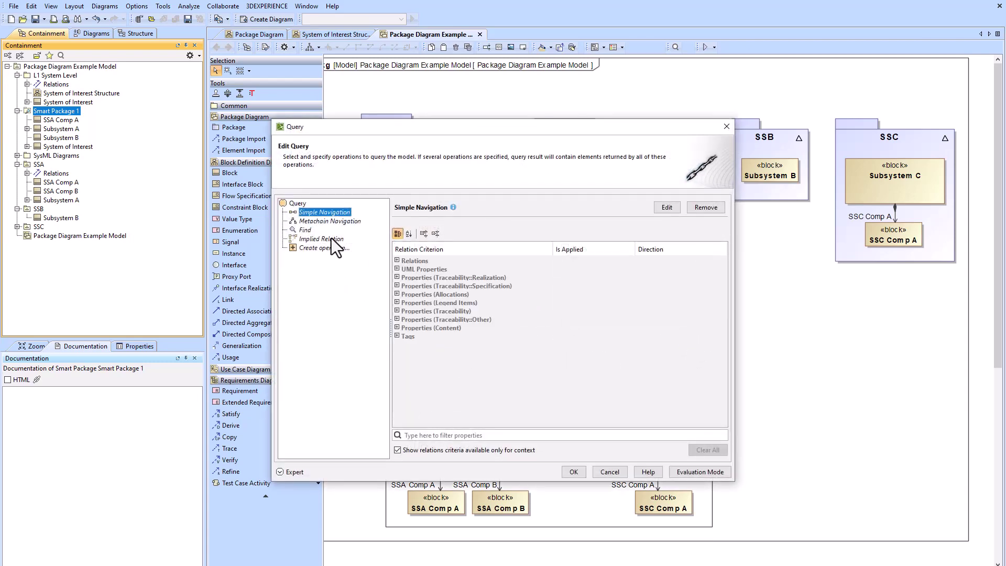
Define the query as a Find operation for type Block, keeping the Whole Project scope, and apply it to Smart Package 1
left_click(303, 230)
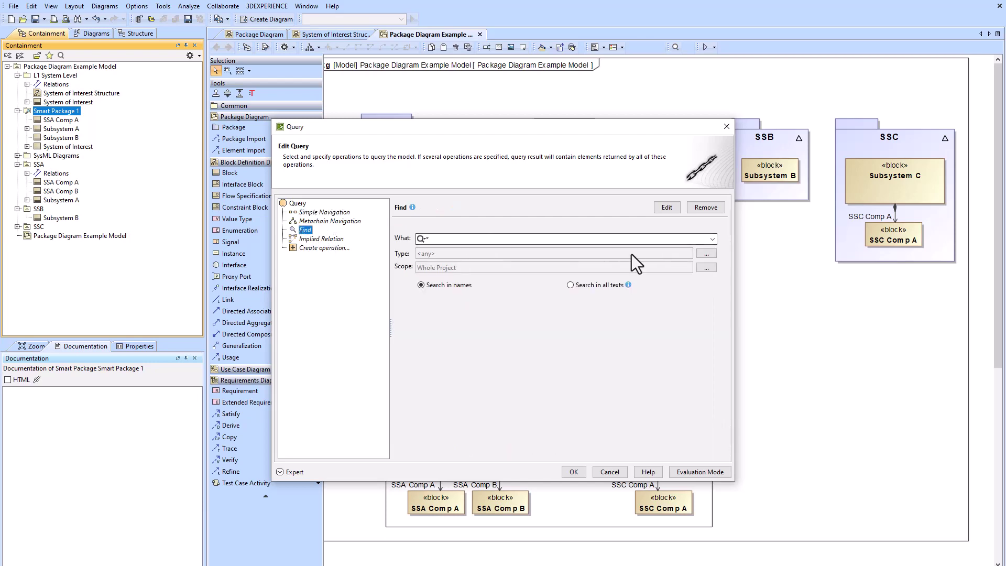
left_click(706, 253)
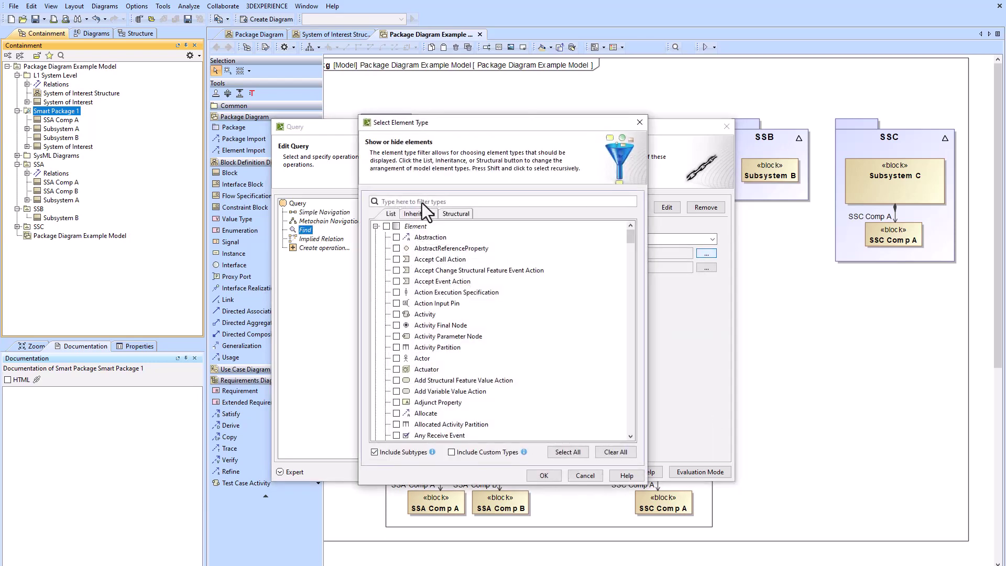
type("block")
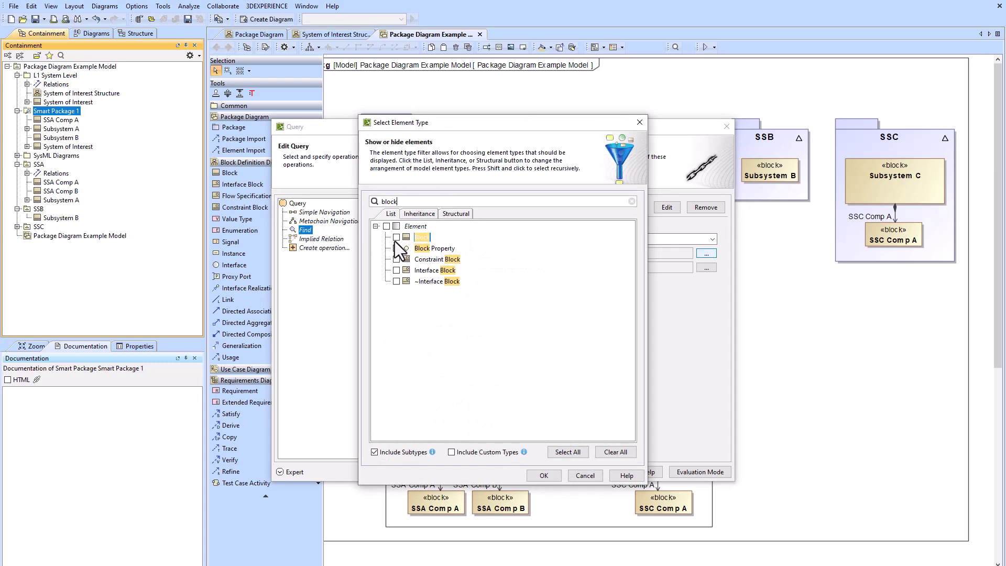
left_click(396, 237)
left_click(543, 475)
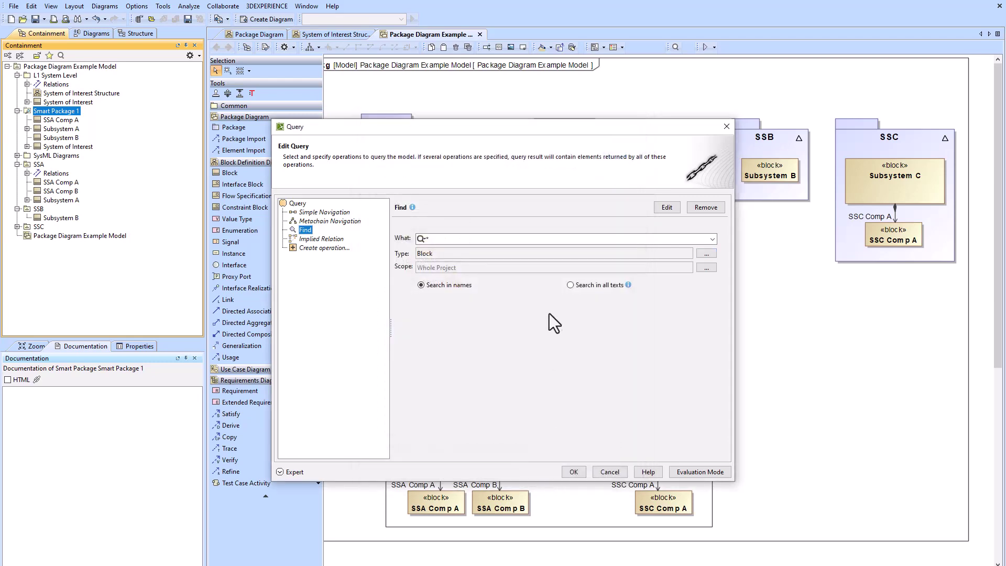
left_click(707, 268)
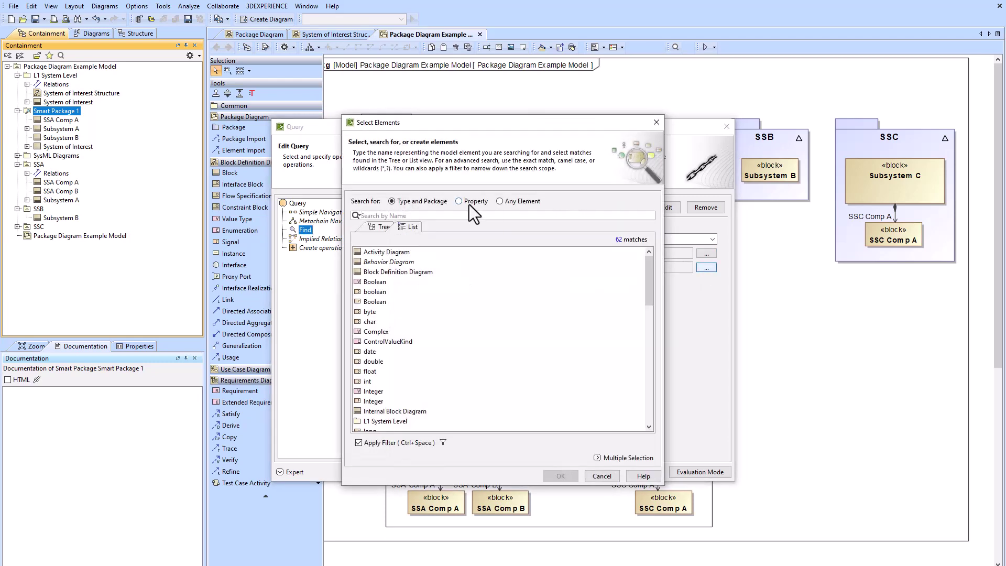
left_click(656, 123)
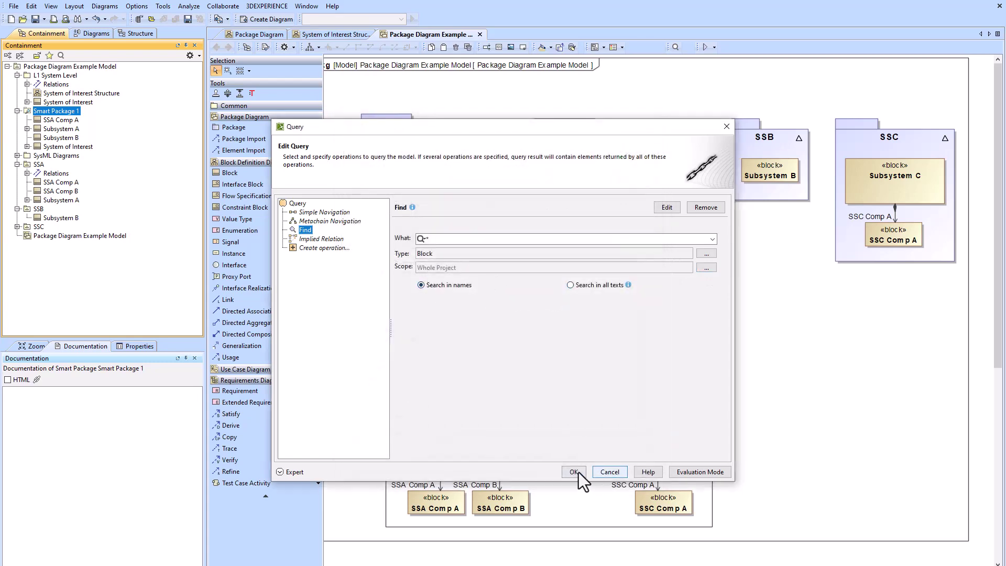
left_click(578, 472)
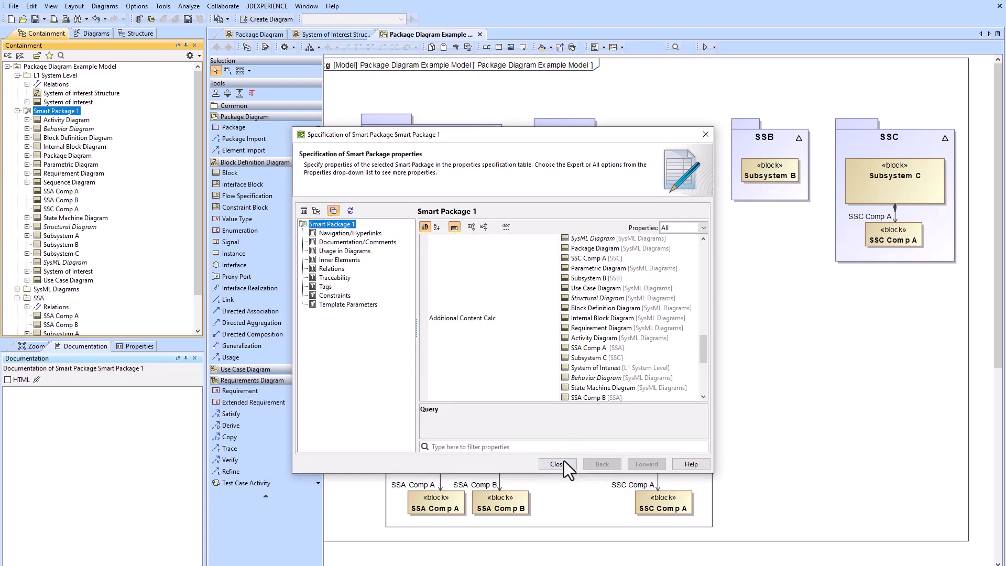
left_click(556, 464)
Examine the contents of Smart Package 1 by selecting its entries from Activity Diagram through Use Case Diagram
left_click(52, 120)
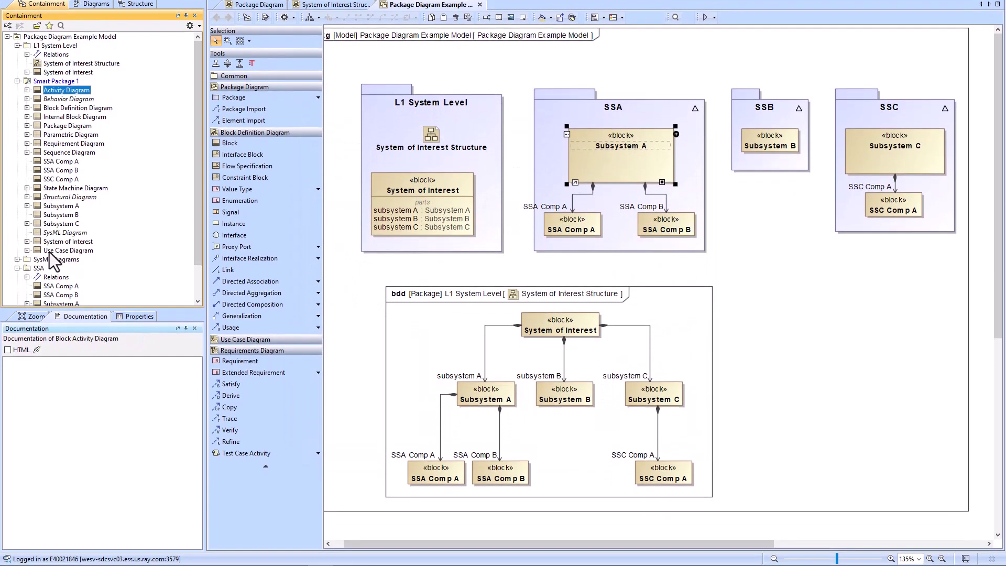
left_click(50, 253, "shift")
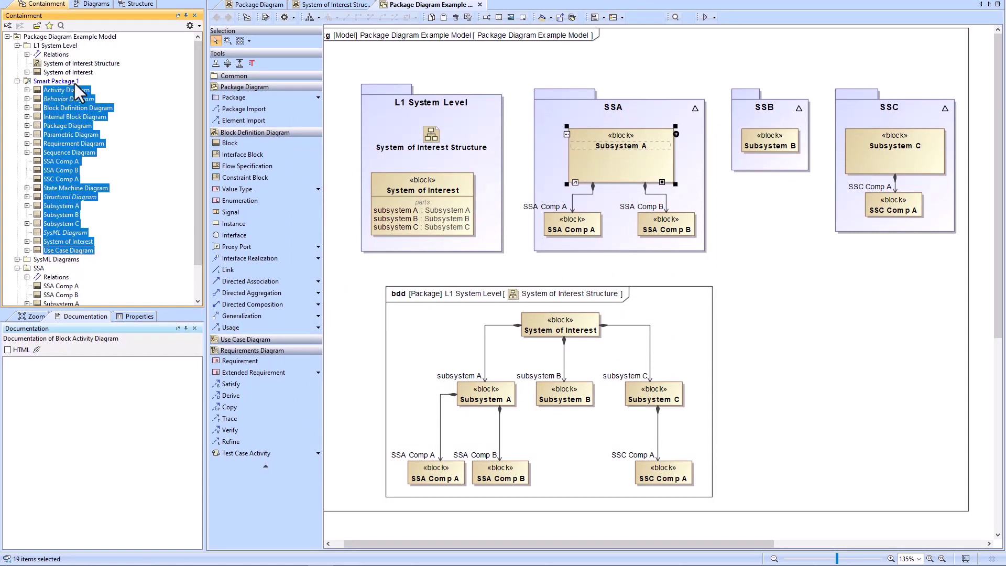
left_click(53, 80)
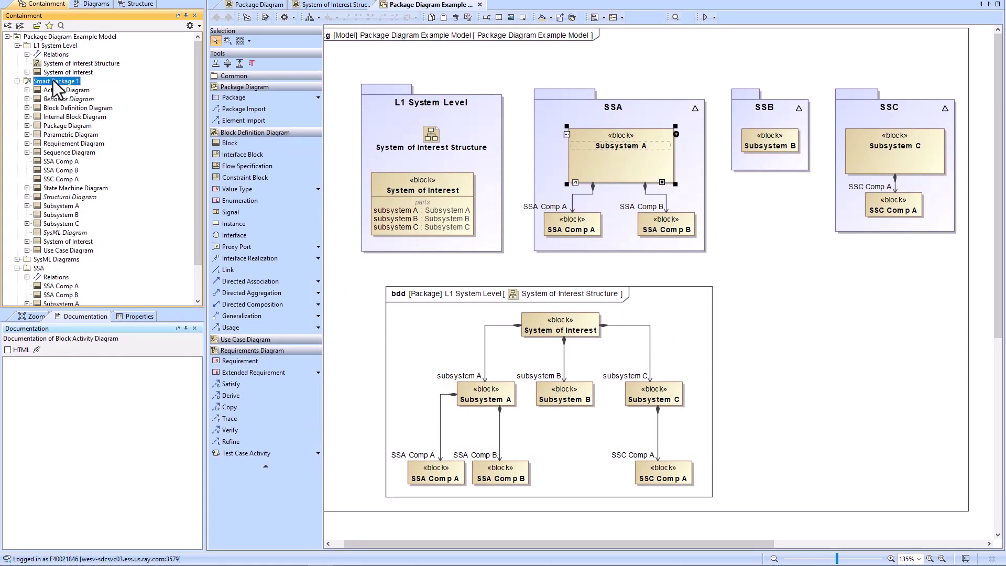
left_click(17, 81)
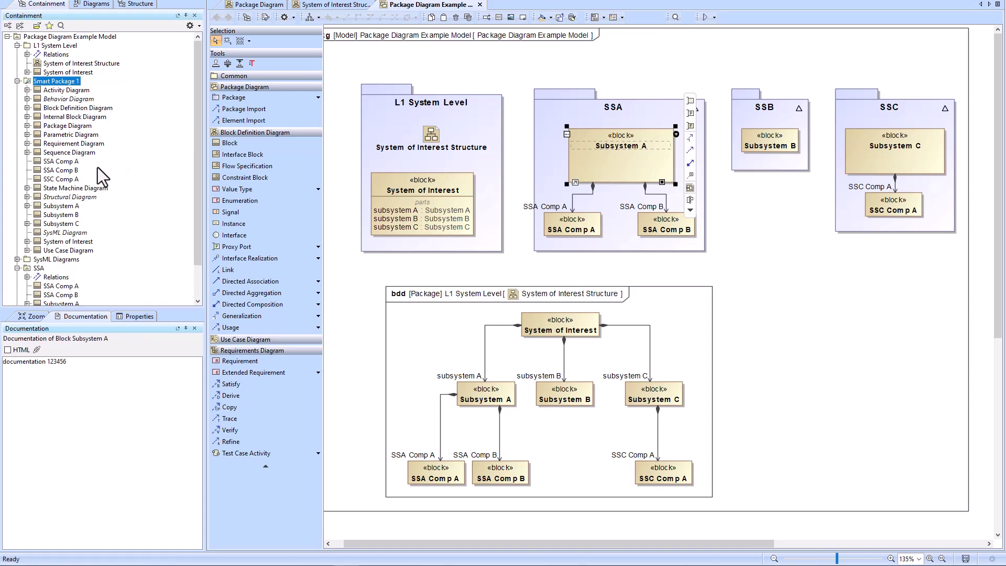
Delete the L1 System Level package from the model
left_click(42, 46)
key("Delete")
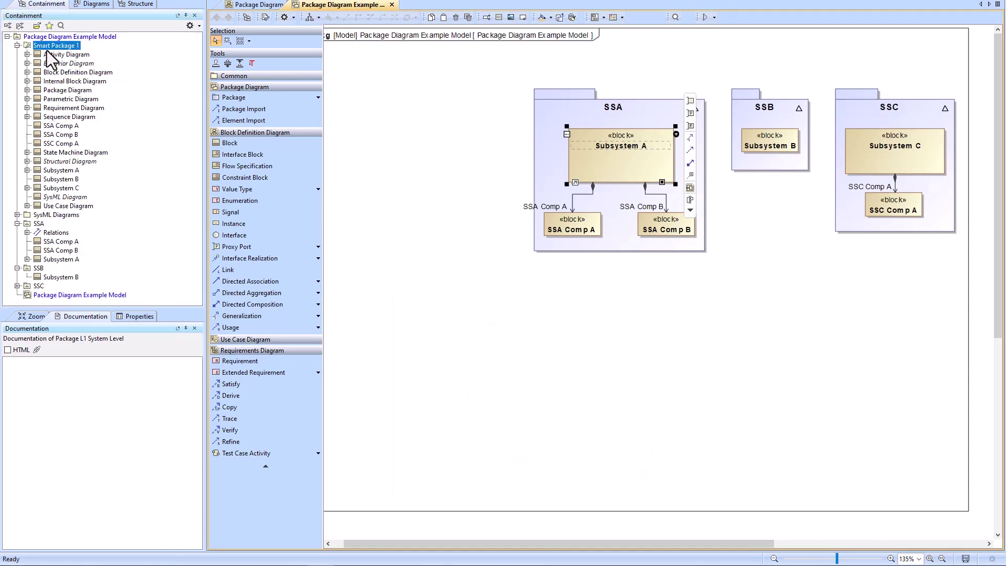
Delete Smart Package 1 and the SSA, SSB and SSC subsystem models, leaving only the package diagram in the model
key("Delete")
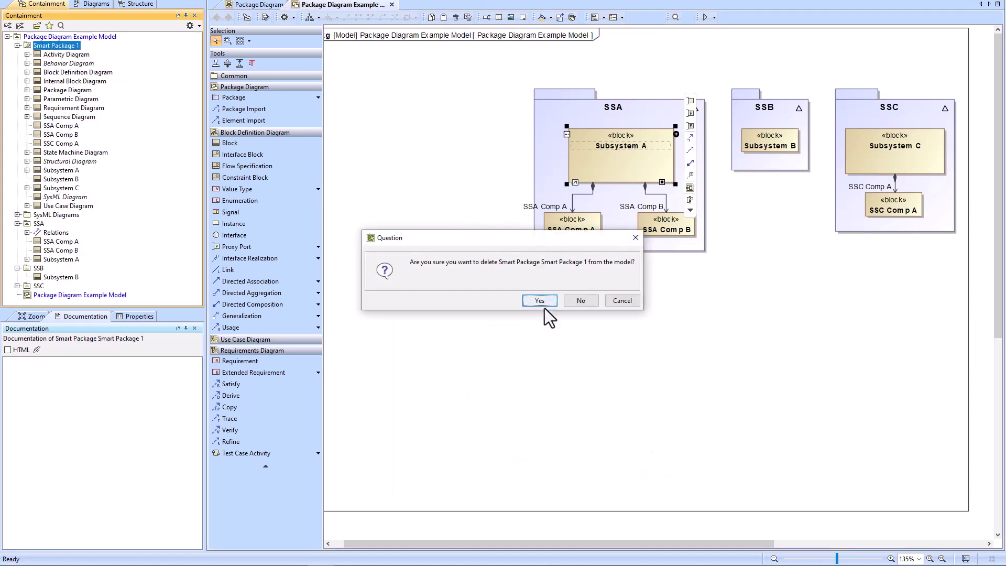
left_click(541, 302)
left_click(38, 46)
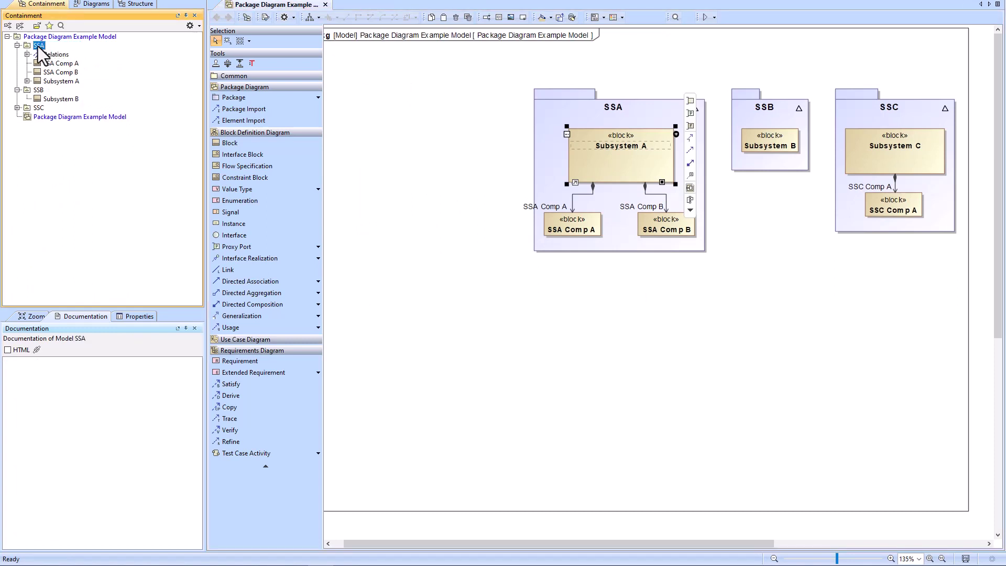
key("Delete")
key("Delete")
key("Delete")
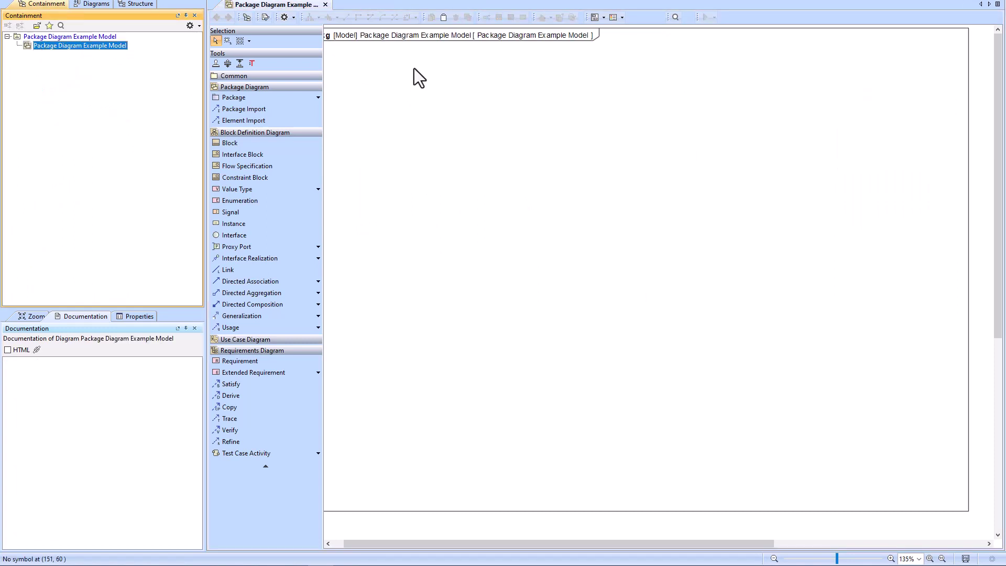
Add three packages named Namespace 1, Namespace 2 and Namespace 3 side by side on the package diagram
left_click_drag(644, 542, 556, 547)
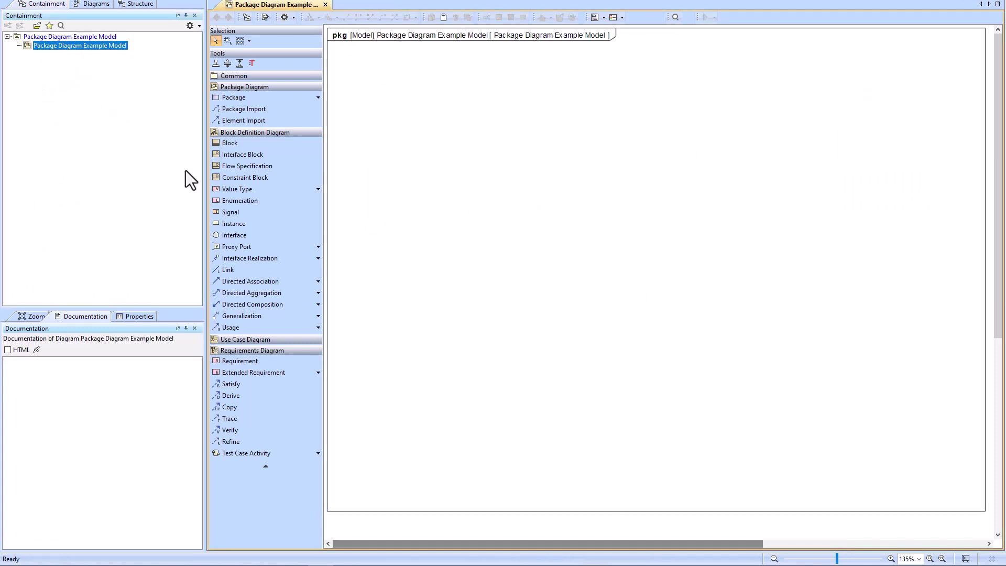
left_click(262, 98)
left_click(367, 73)
type("Nam")
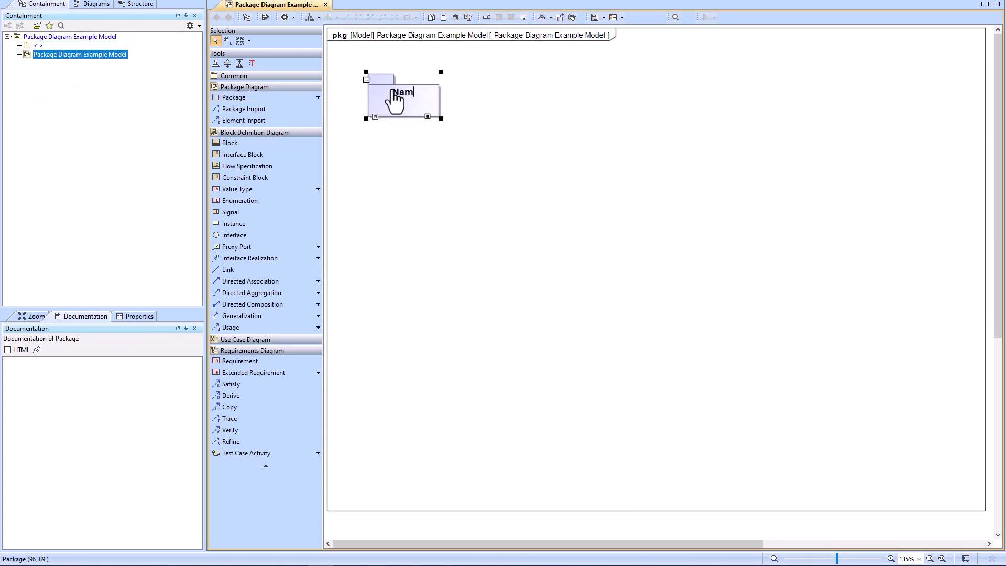
type("espace 1")
left_click(262, 98)
left_click(462, 79)
type("Namespace 2")
left_click(646, 78)
left_click(263, 98)
left_click(575, 69)
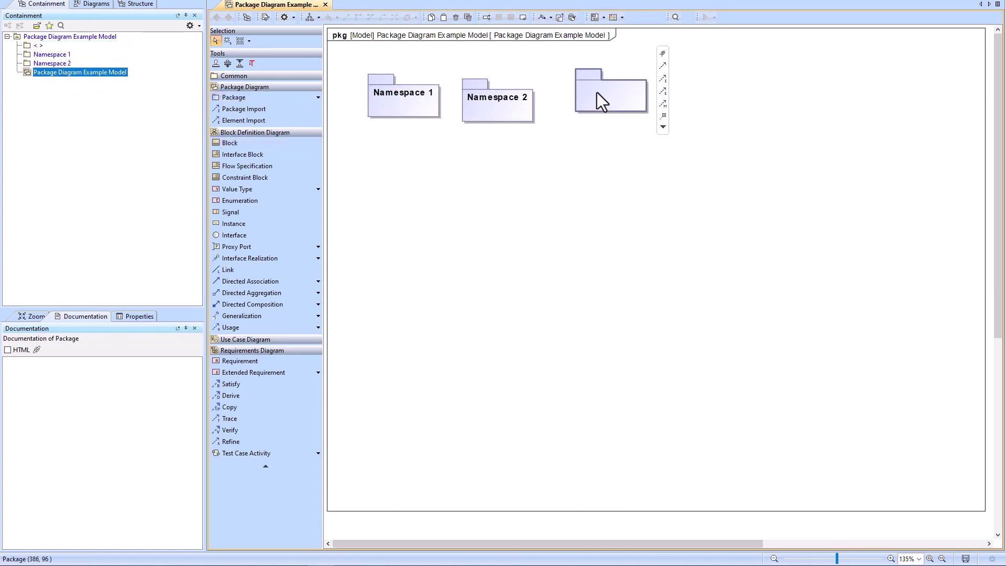
type("Namespace 3")
Enlarge the three namespace packages to one matching size, align them in a row, and shrink the diagram frame around them
left_click_drag(619, 102, 604, 107)
left_click(404, 102)
left_click_drag(439, 117, 457, 223)
left_click_drag(681, 251, 353, 47)
left_click_drag(414, 137, 439, 141)
left_click_drag(359, 119, 629, 184)
left_click(335, 17)
left_click(362, 139)
left_click(336, 17)
left_click(356, 90)
left_click(726, 152)
left_click(985, 511)
left_click_drag(987, 513, 690, 243)
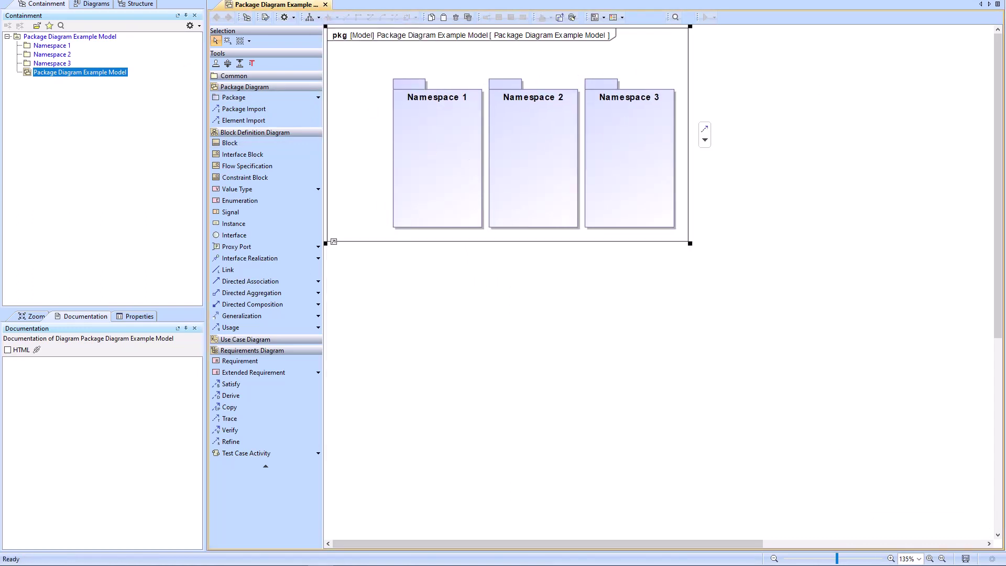
Add a block named System 1 inside Namespace 1 and a block named System 2 inside Namespace 2
key("b")
left_click(446, 146)
type("System 1")
key("Return")
key("b")
left_click(534, 149)
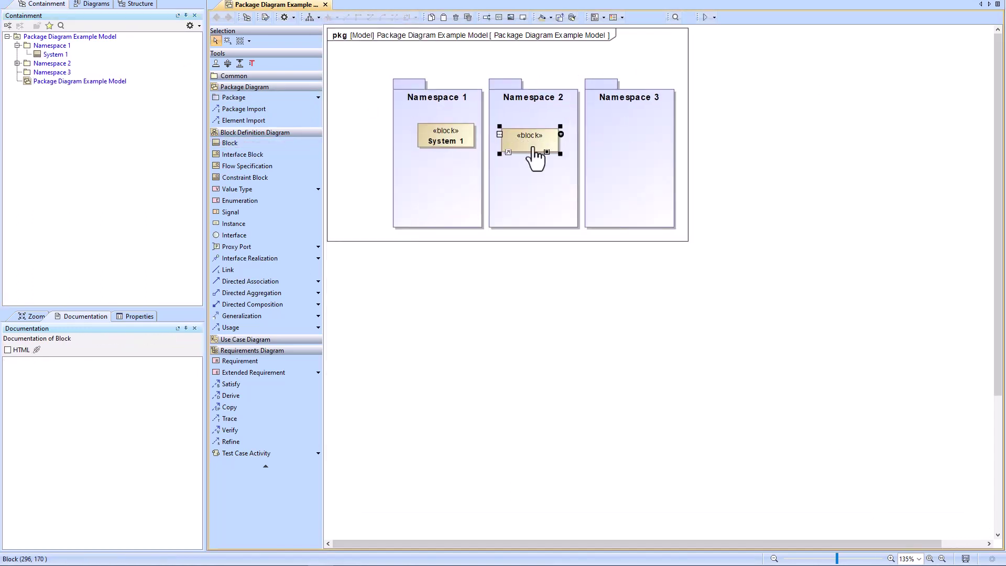
type("System 2")
key("Return")
Add two blocks named System 3a and System 3b, one below the other, inside Namespace 3
key("b")
left_click(633, 150)
type("System 3a")
left_click(379, 144)
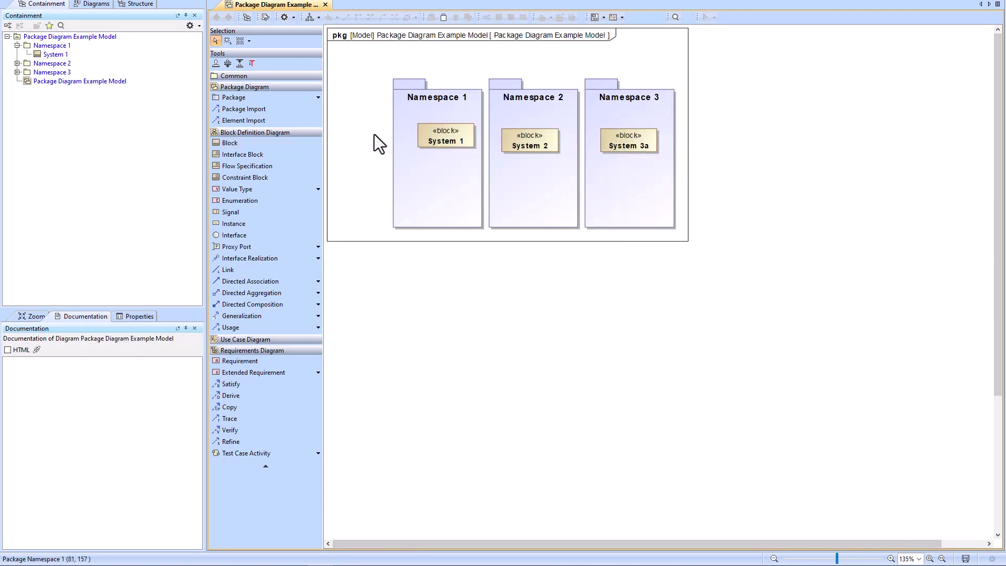
key("b")
left_click(629, 176)
type("System 3b")
key("Return")
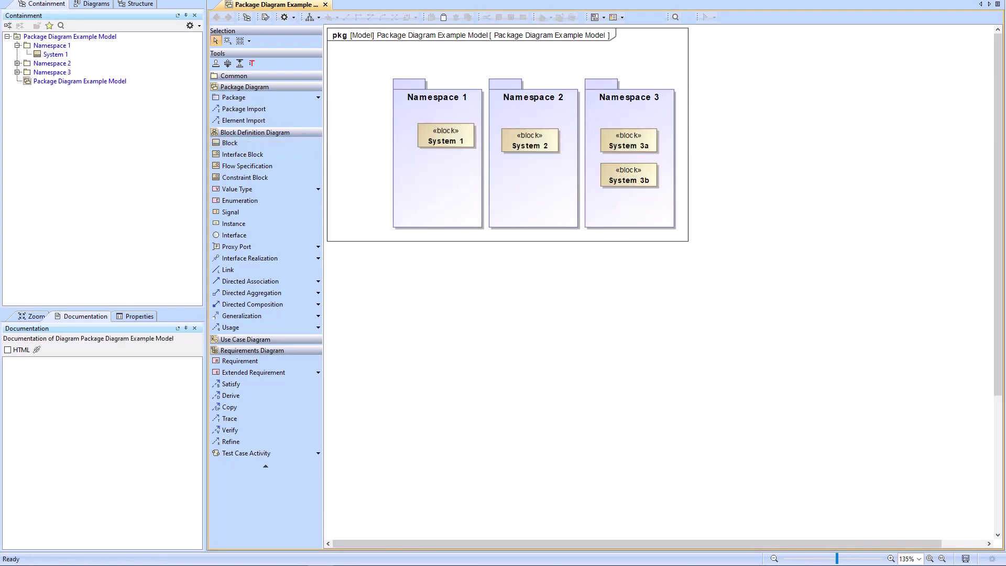
Create a block definition diagram in each of the three namespace packages and place the package's system blocks on it
left_click(17, 63)
left_click(17, 82)
right_click(50, 45)
left_click(102, 63)
type("bdd")
key("Return")
right_click(50, 71)
left_click(88, 87)
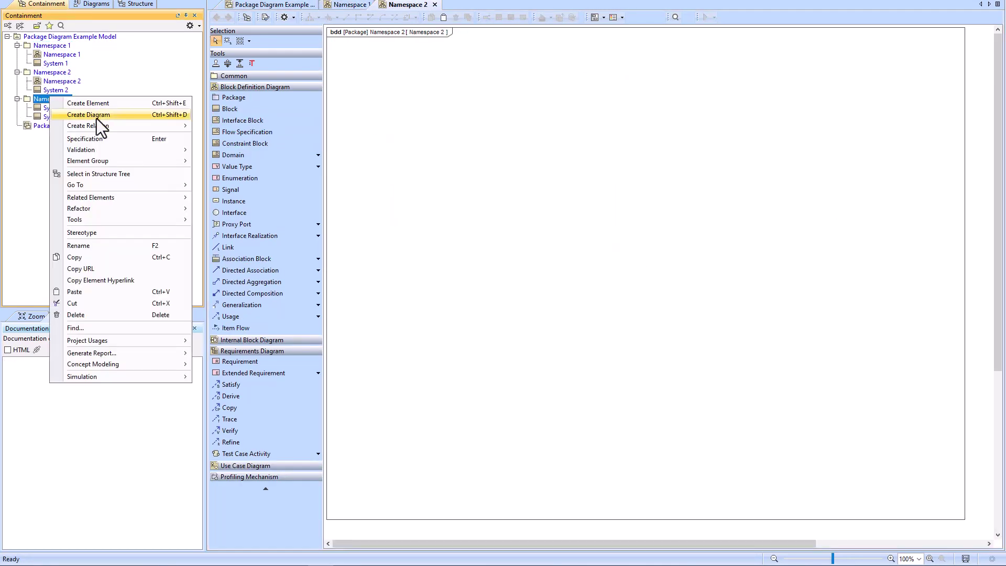
key("Escape")
left_click_drag(56, 89, 438, 68)
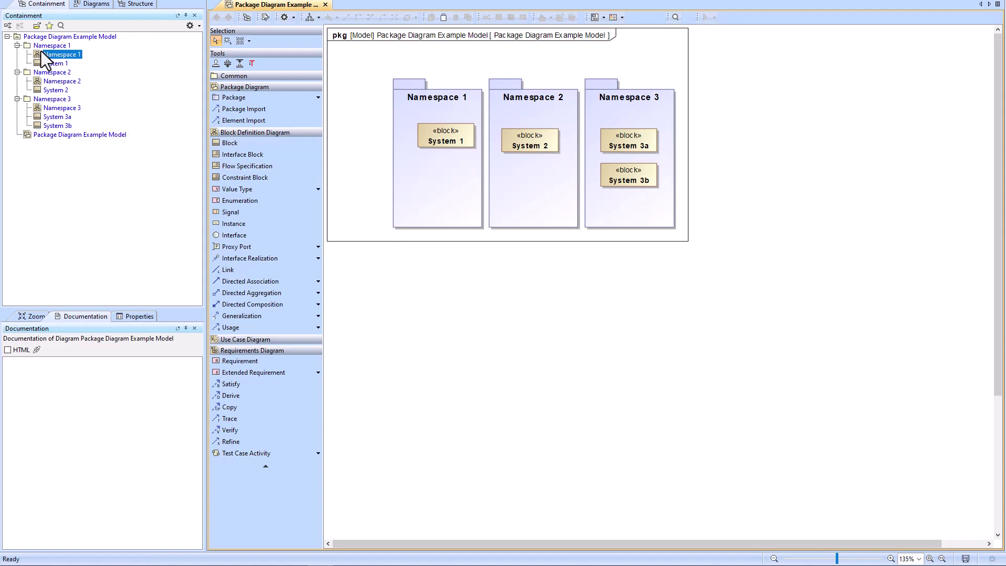
Place each namespace's block definition diagram inside its package on the package diagram, lined up in a row beneath the blocks
left_click_drag(52, 54, 438, 179)
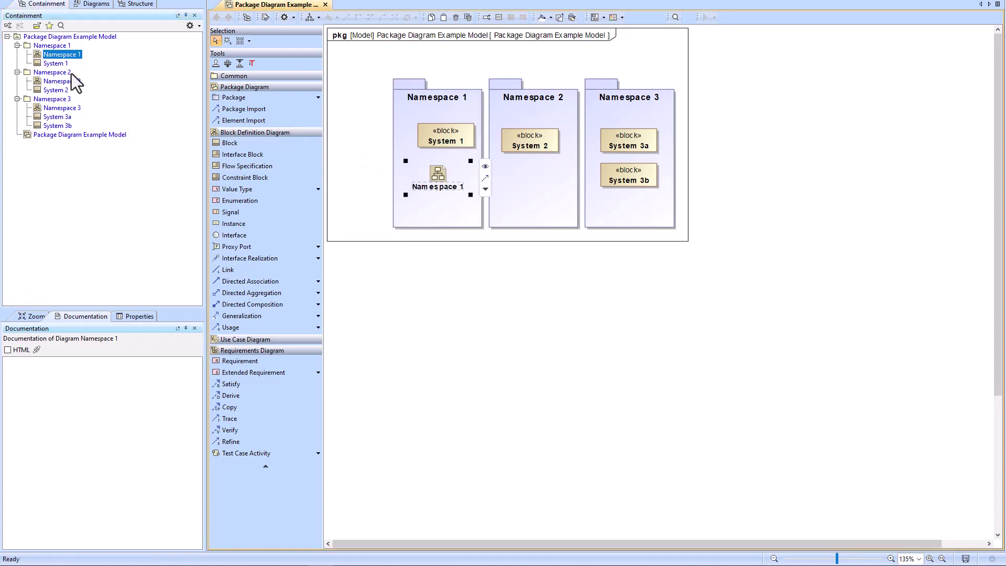
left_click_drag(62, 81, 551, 277)
left_click_drag(551, 277, 532, 184)
left_click_drag(62, 108, 628, 278)
left_click_drag(627, 278, 628, 209)
left_click_drag(532, 171, 532, 195)
left_click_drag(438, 174, 438, 203)
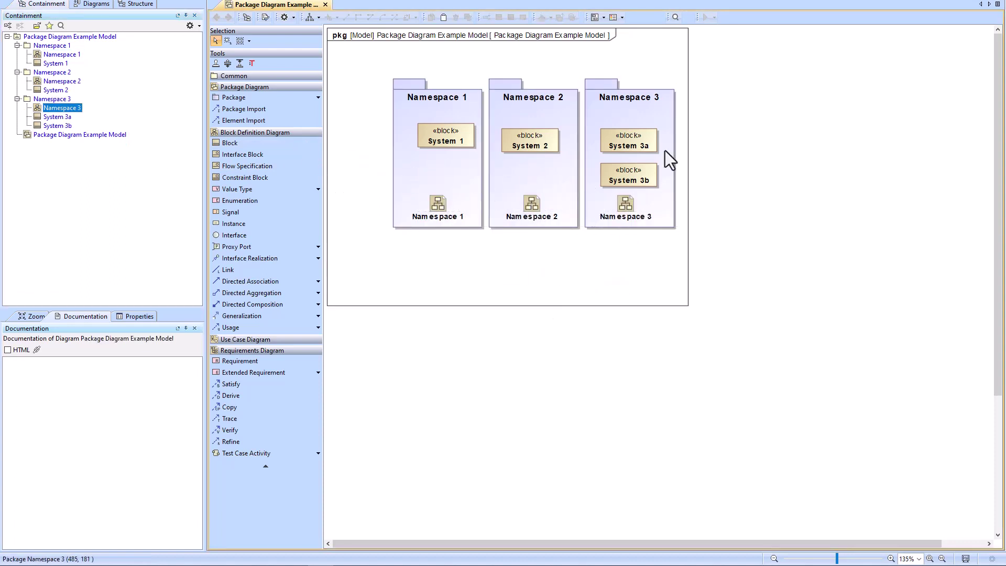
Add an unnamed block below System 1 in Namespace 1 and view the filter options of its name suggestion list
left_click(256, 143)
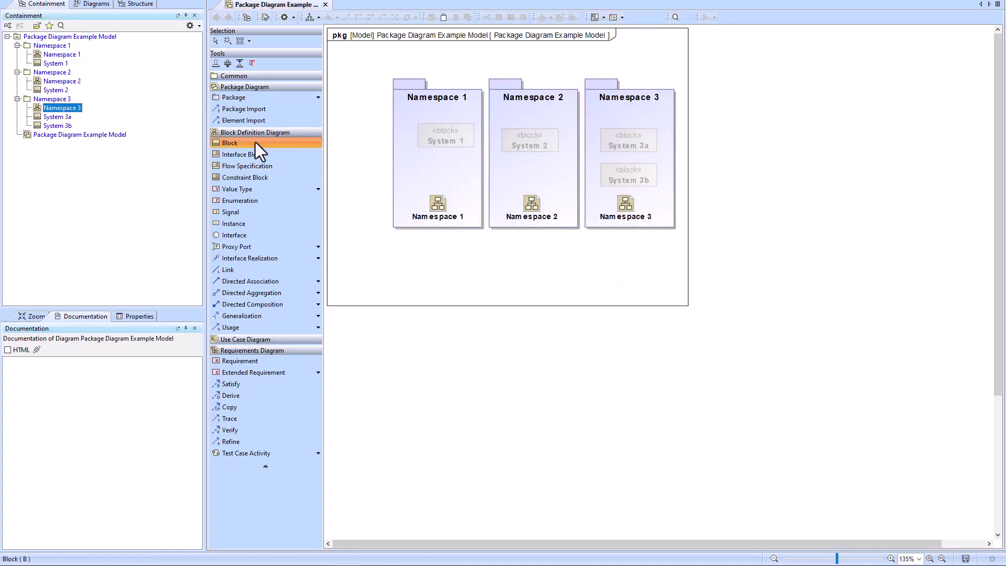
left_click(418, 164)
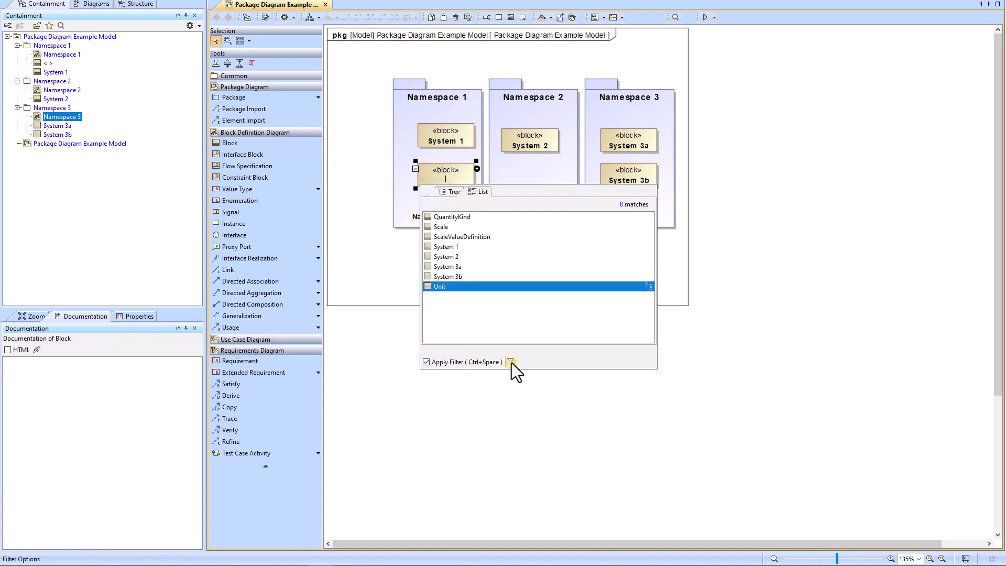
left_click(511, 363)
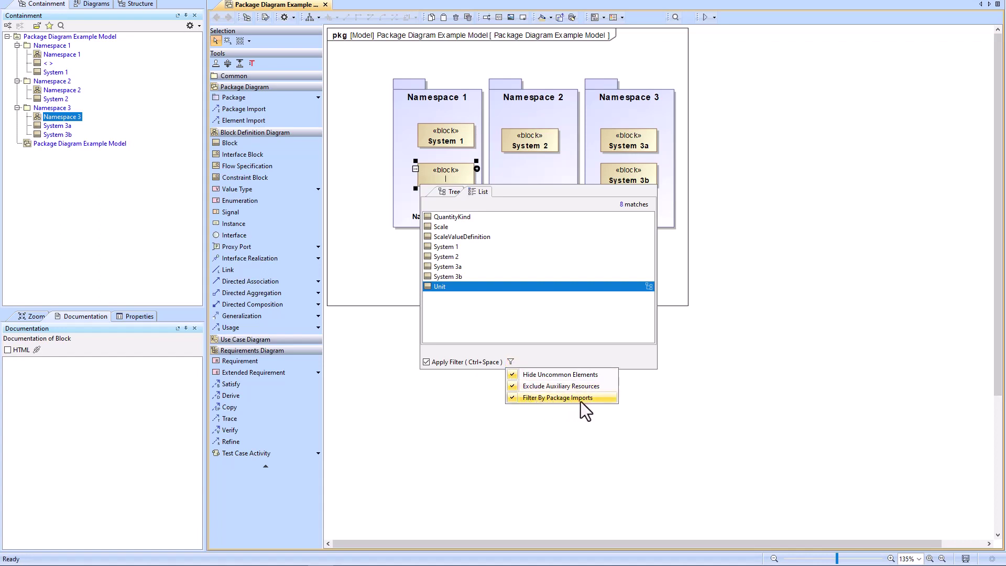
left_click(545, 413)
left_click(474, 257)
left_click(476, 110)
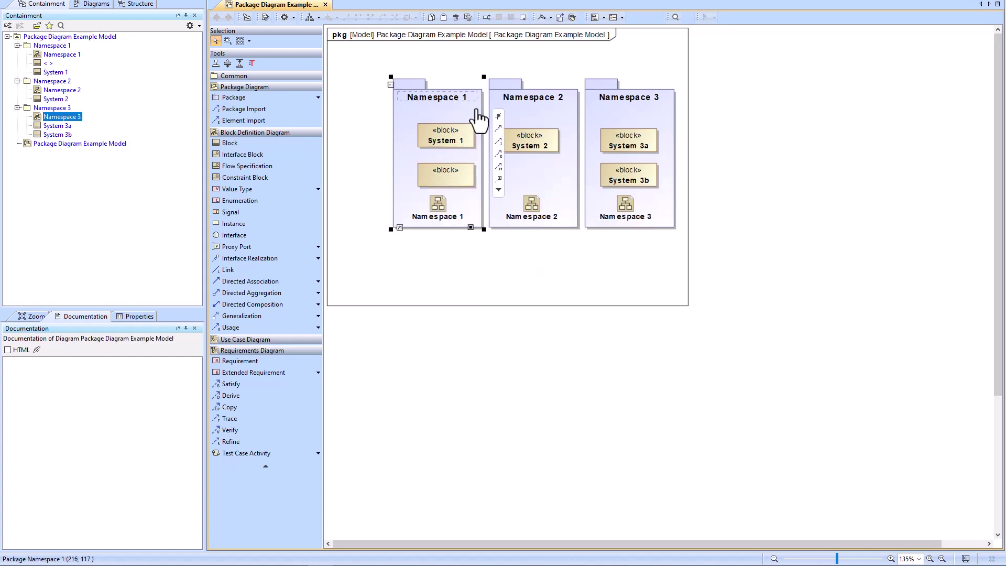
Draw a Package Import from Namespace 1 to Namespace 2 and move Namespace 1 away to widen the gap between them
left_click(246, 110)
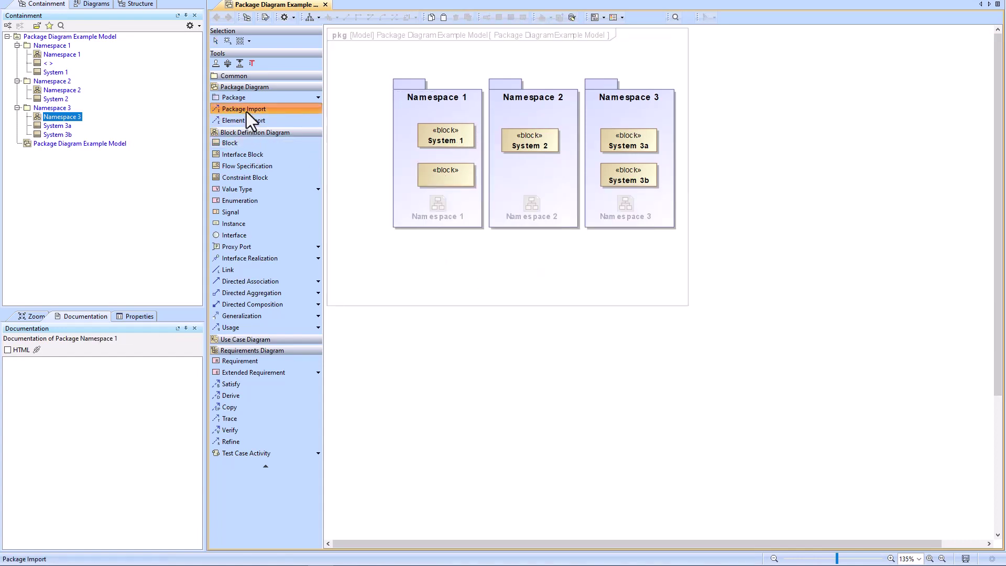
left_click(452, 112)
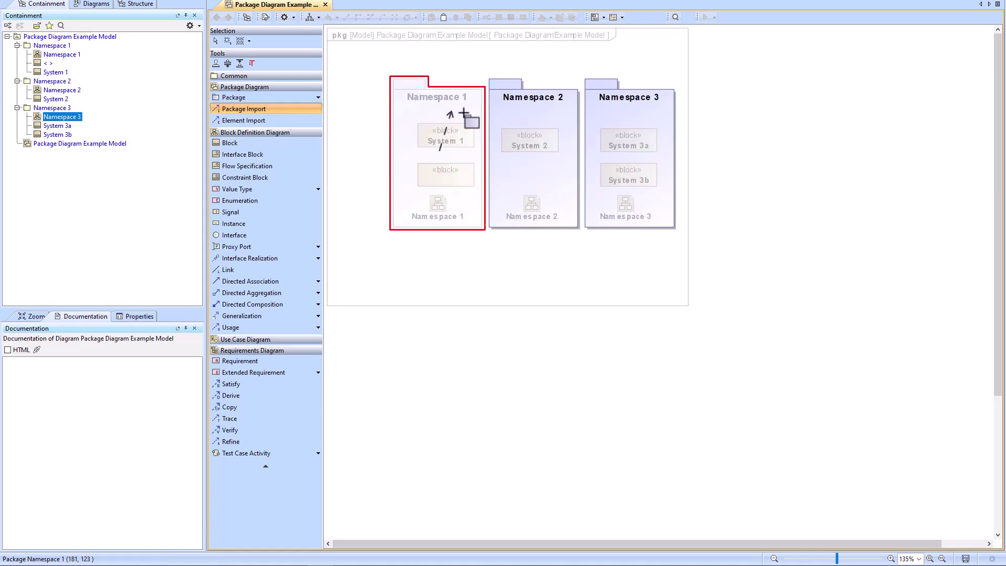
left_click(531, 148)
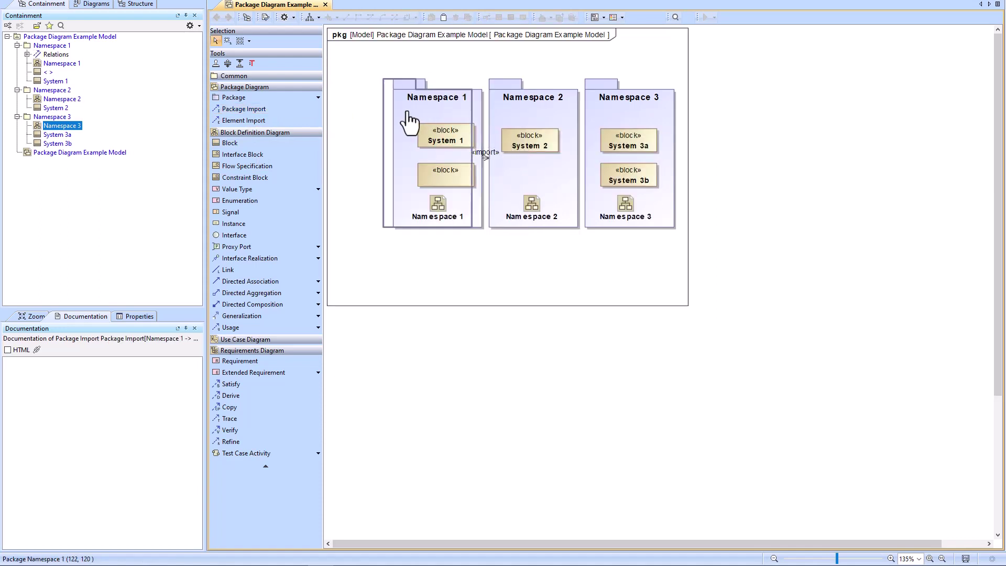
left_click_drag(411, 125, 386, 122)
left_click(512, 292)
In the unnamed block's name suggestions, turn off Filter By Package Imports, Hide Uncommon Elements and Exclude Auxiliary Resources
left_click(414, 180)
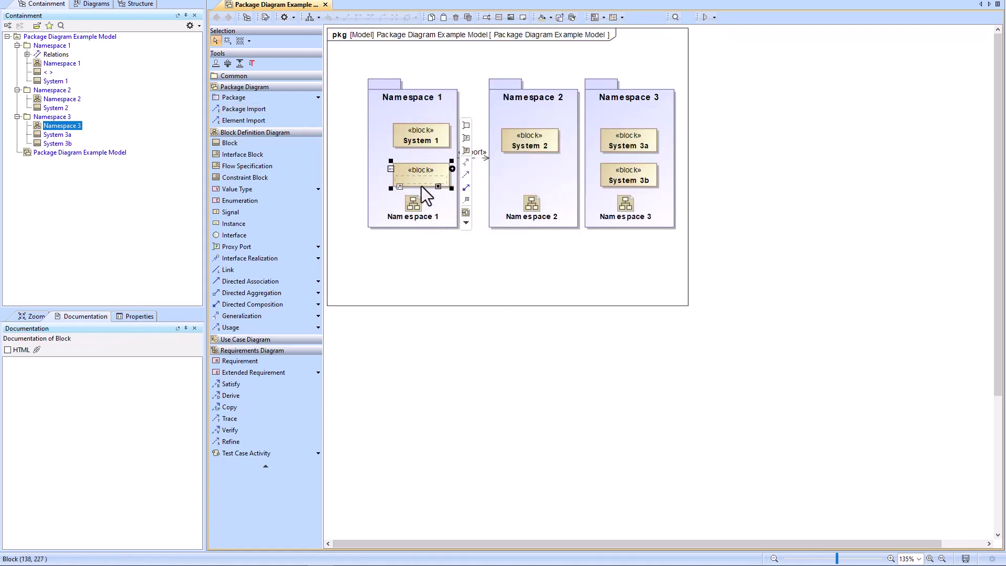
left_click(420, 181)
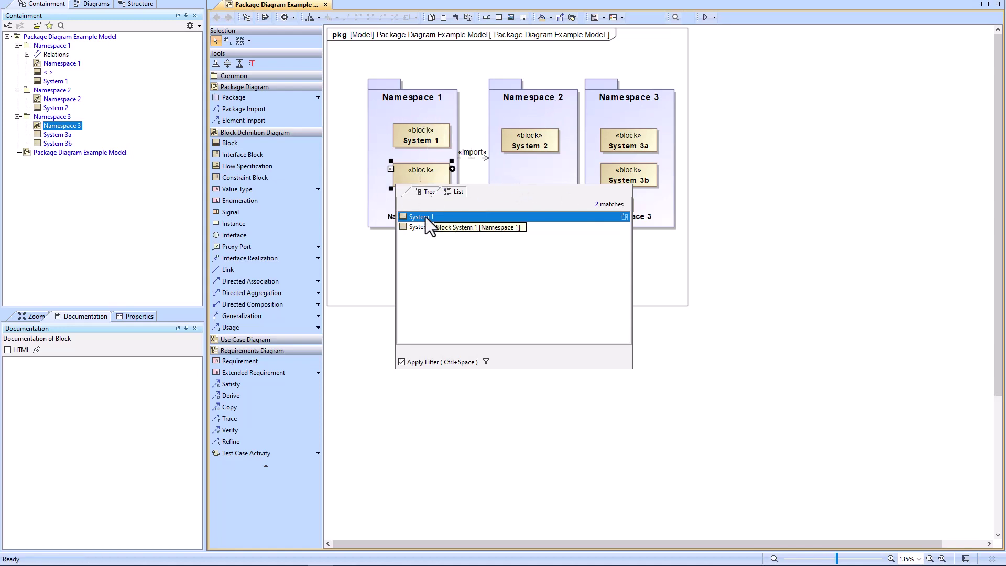
left_click(480, 362)
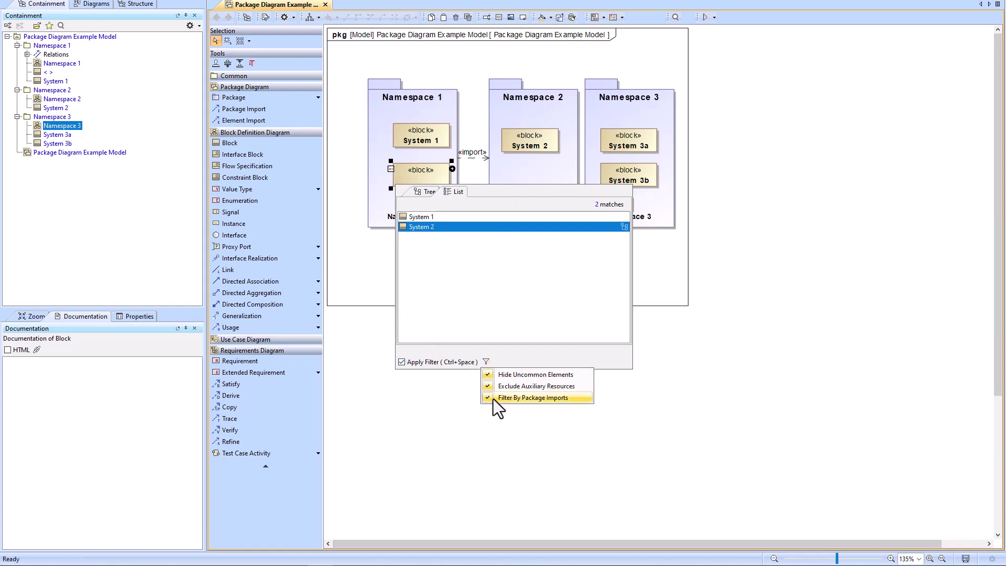
left_click(492, 398)
left_click(486, 361)
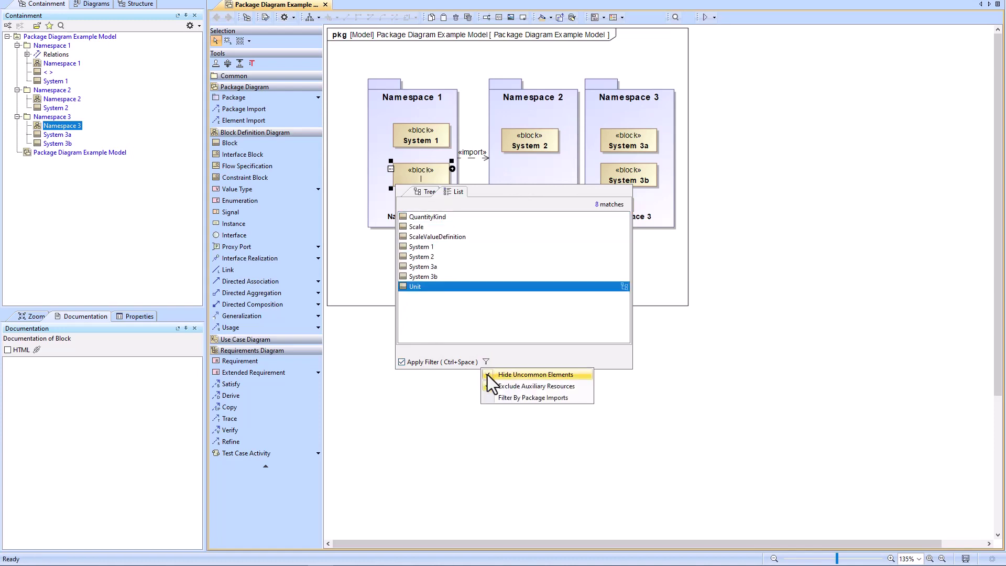
left_click(489, 382)
left_click(486, 362)
left_click(493, 373)
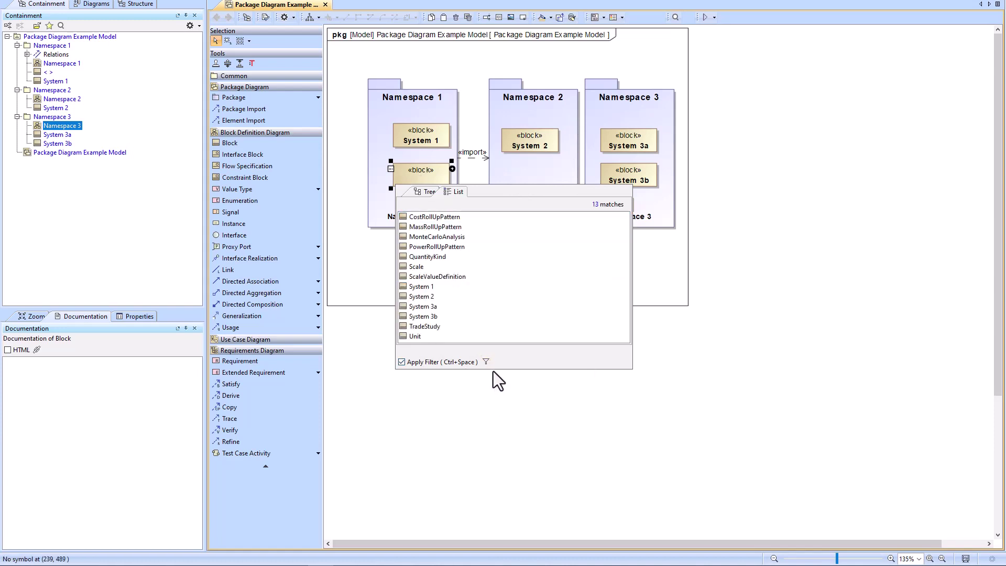
Turn Filter By Package Imports back on and review the suggestions for the unnamed block, leaving it without a name
left_click(486, 362)
left_click(489, 398)
left_click(452, 227)
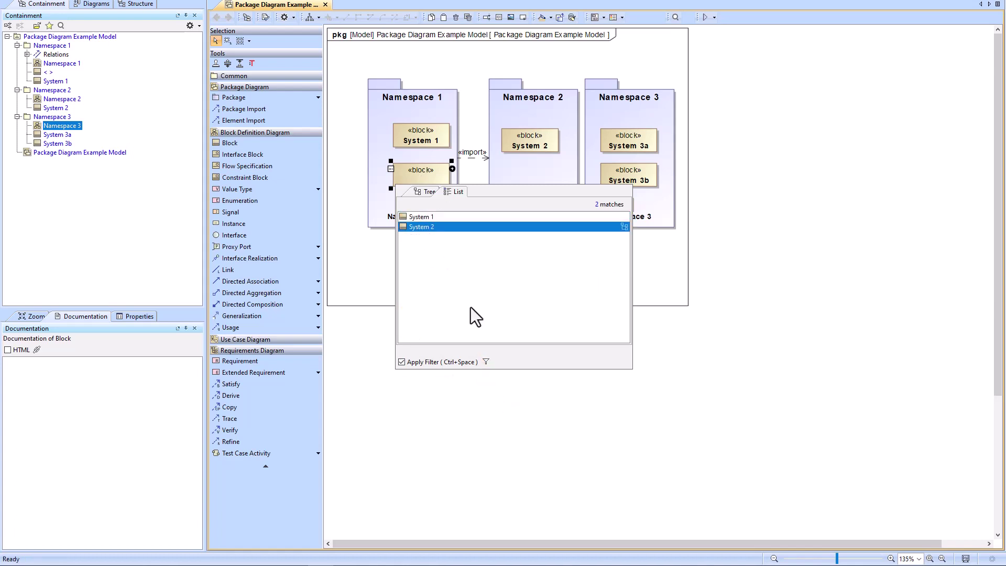
left_click(486, 361)
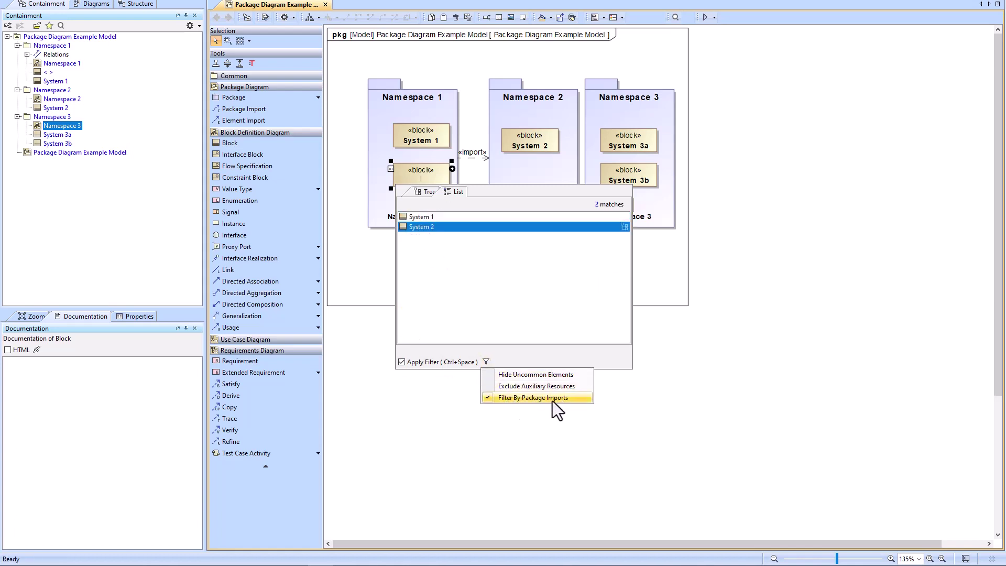
left_click(361, 262)
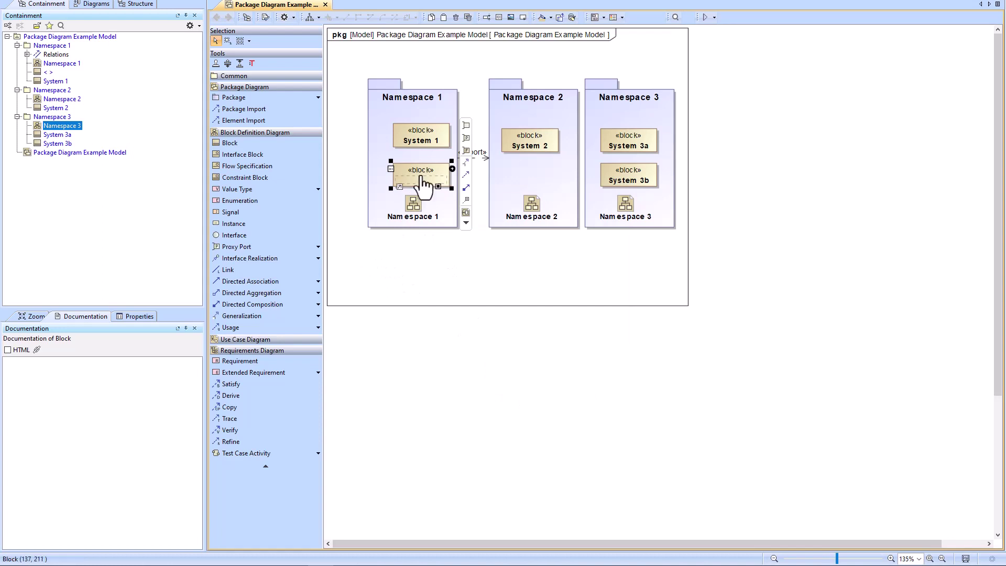
left_click(424, 184)
left_click(422, 227)
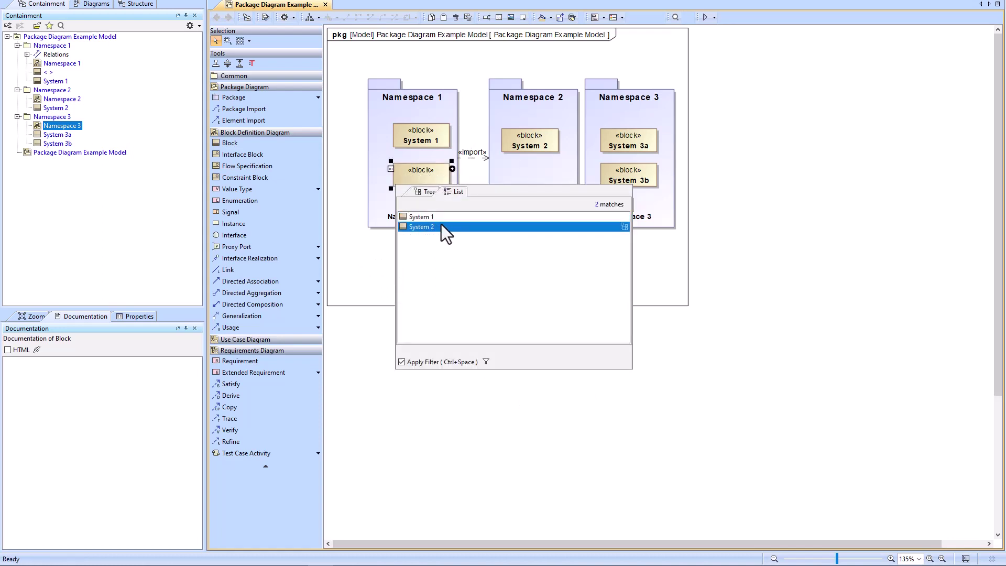
left_click(361, 234)
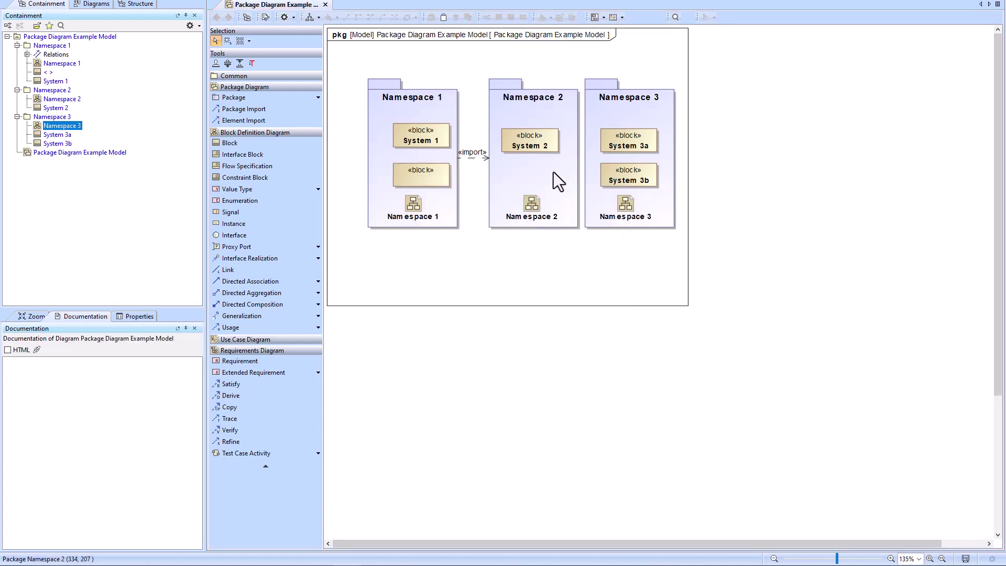
Draw an Element Import from Namespace 2 to the System 3a block and move Namespace 3 away to widen the gap
left_click(240, 122)
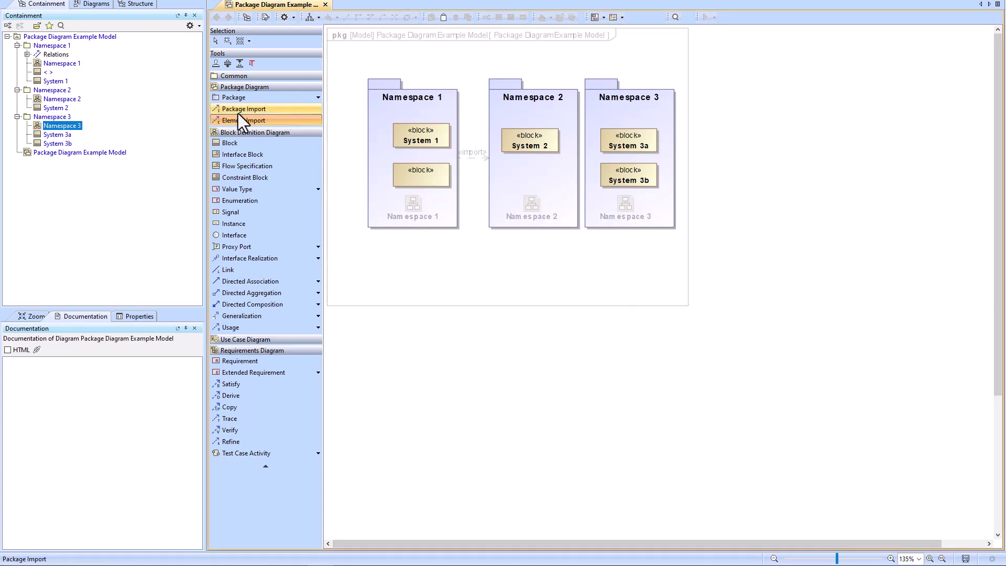
left_click(550, 174)
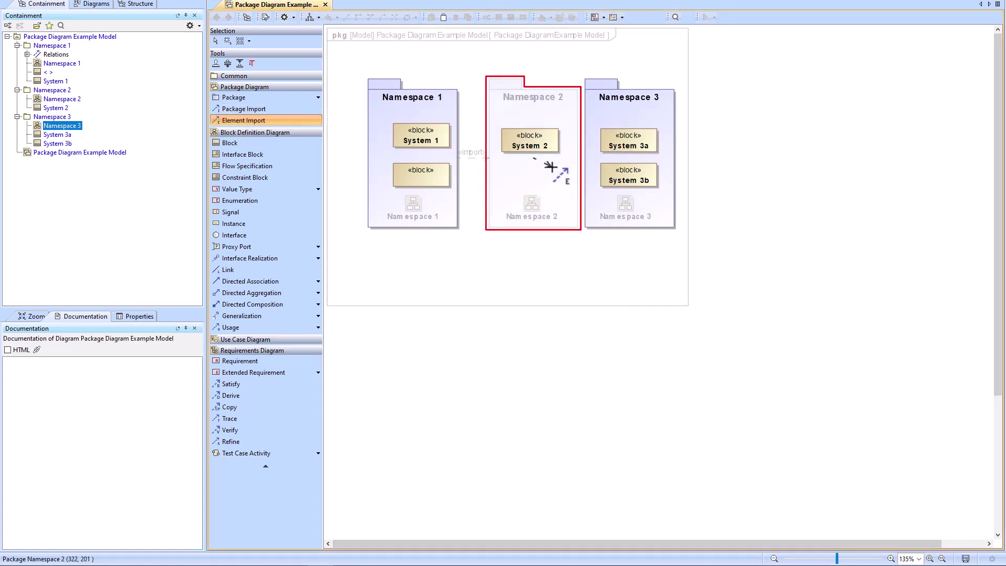
left_click(613, 146)
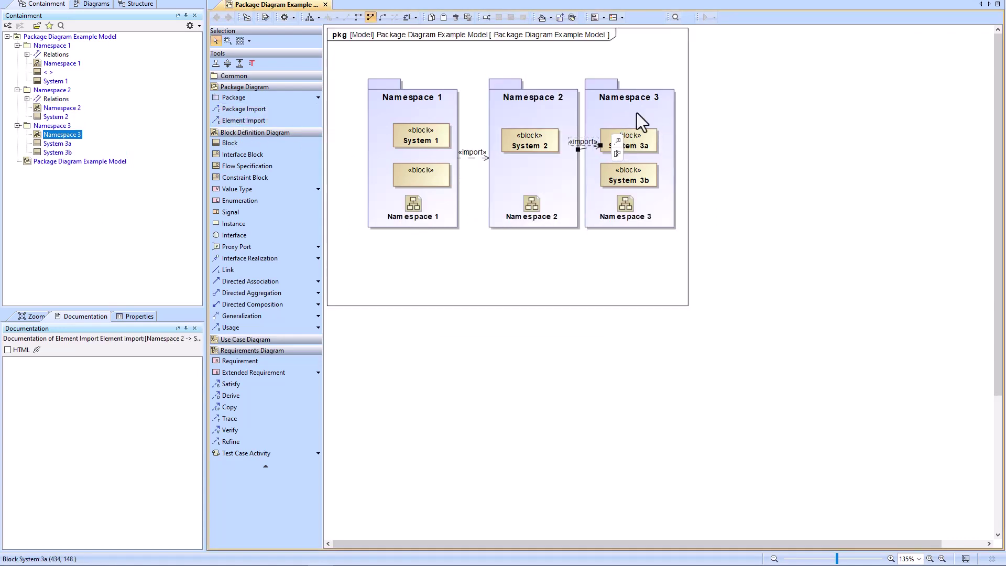
left_click_drag(639, 113, 678, 111)
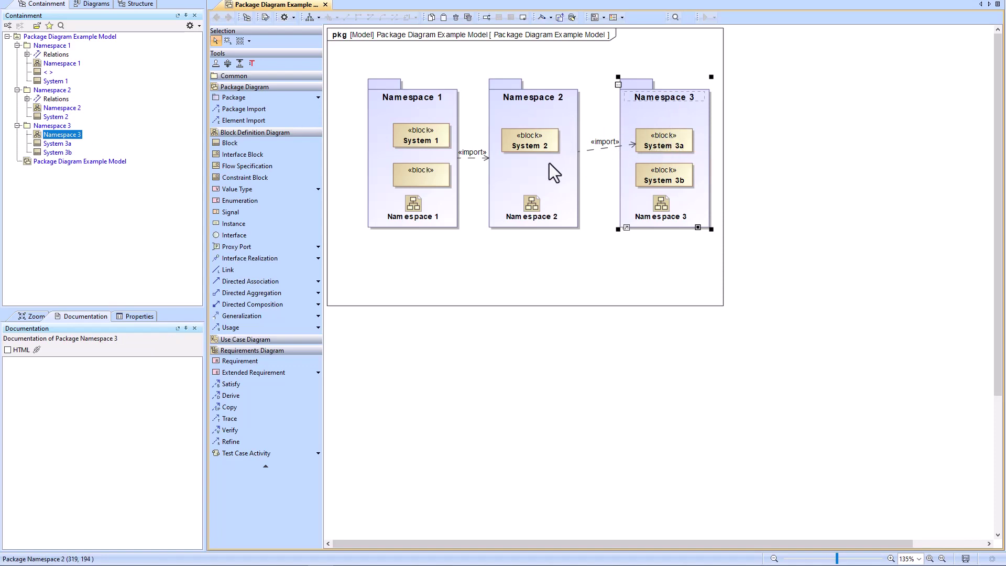
Add a block inside Namespace 2 and review its name suggestions, leaving the block unnamed
left_click(290, 143)
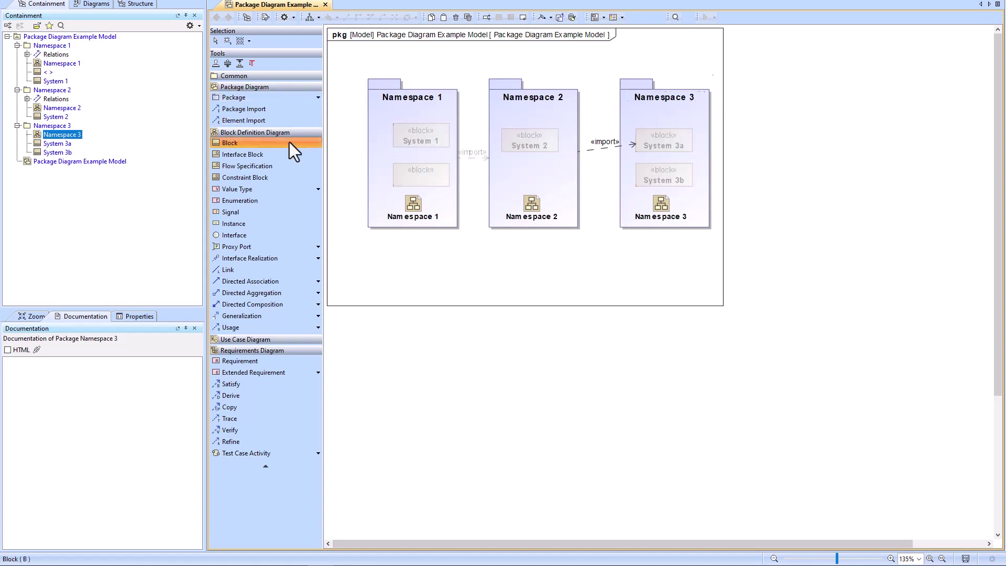
left_click(507, 167)
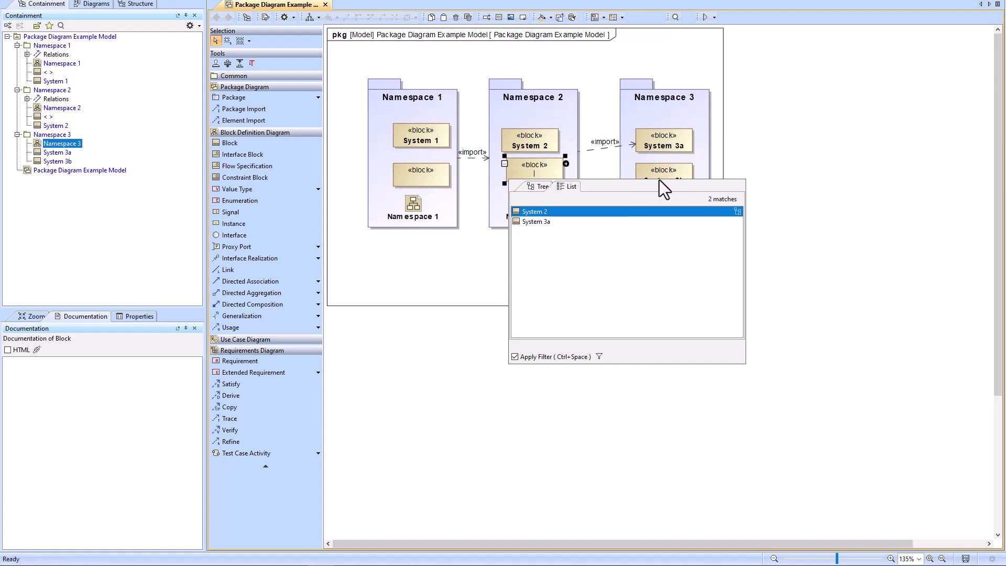
left_click(593, 171)
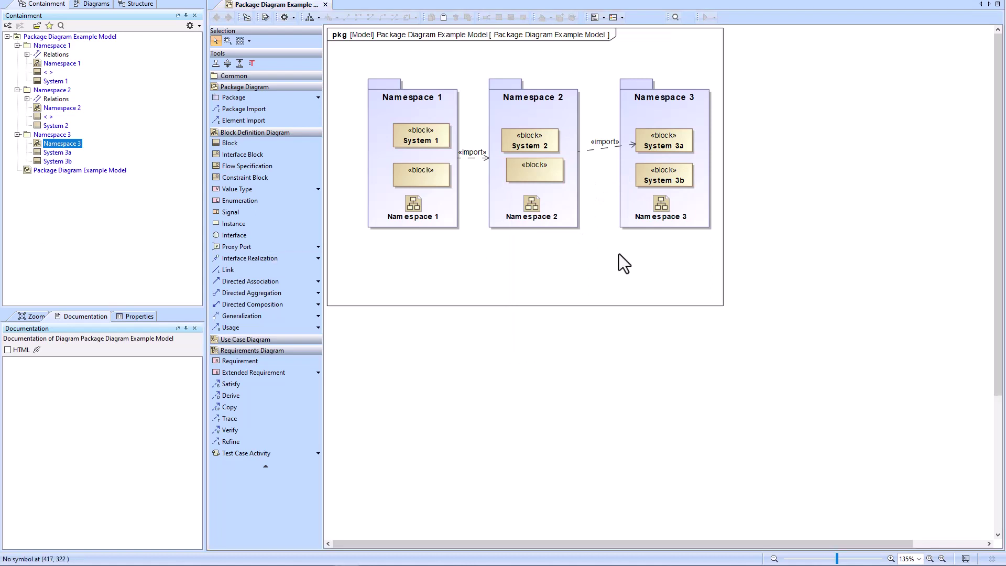
Review the name suggestions for the unnamed block in Namespace 1 without choosing one
left_click(414, 178)
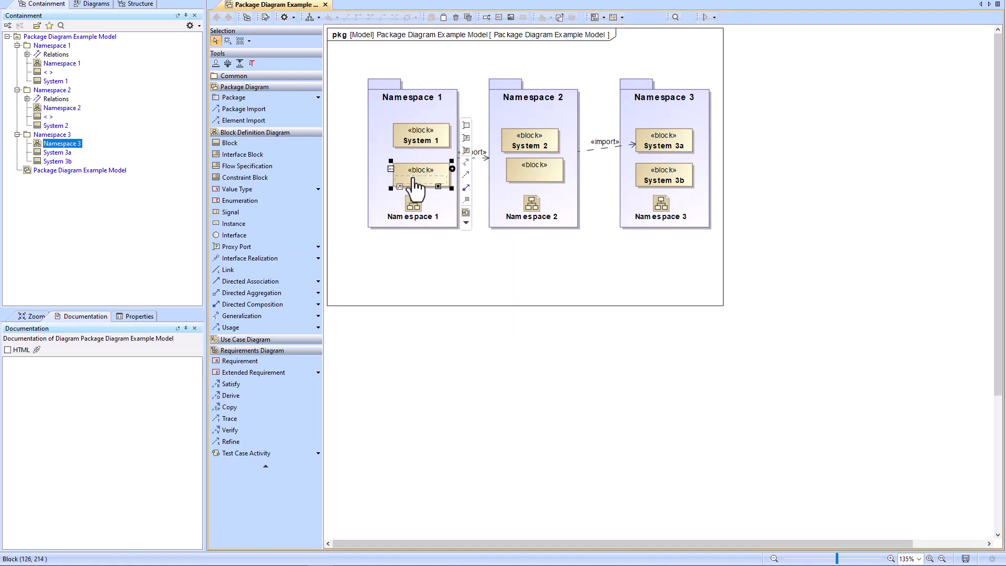
left_click(415, 179)
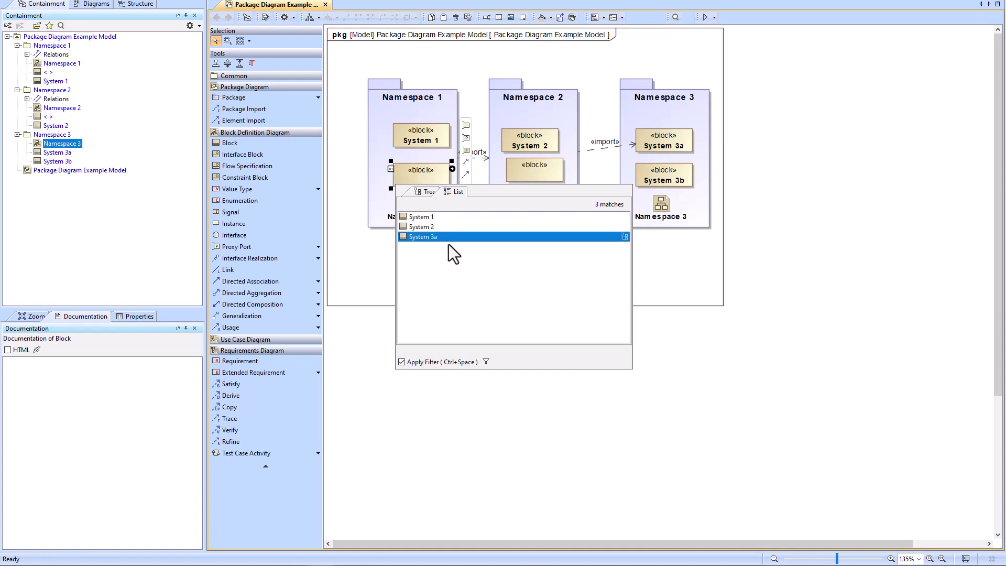
left_click(373, 251)
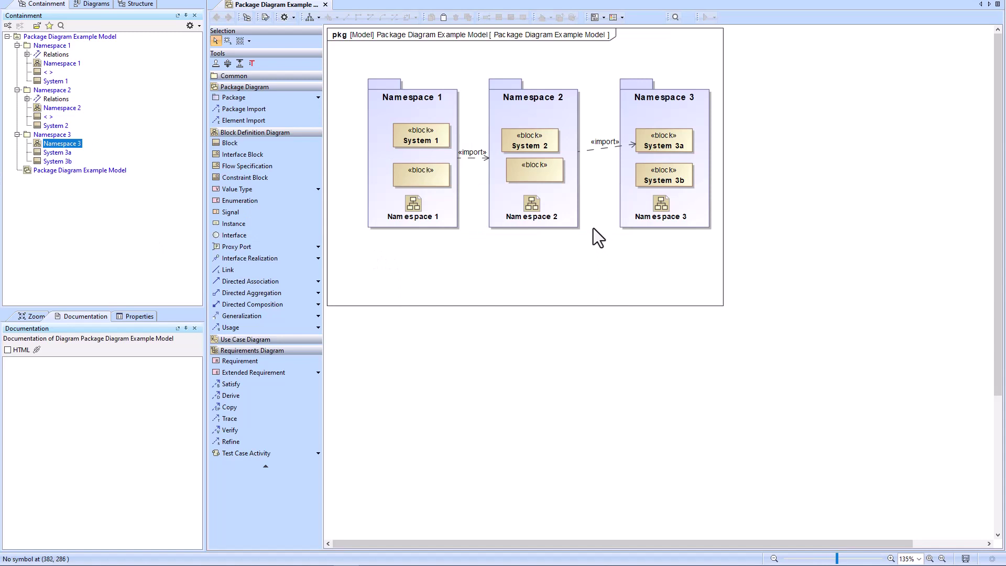
Draw an Element Import from Namespace 2 to the System 3b block
left_click(244, 122)
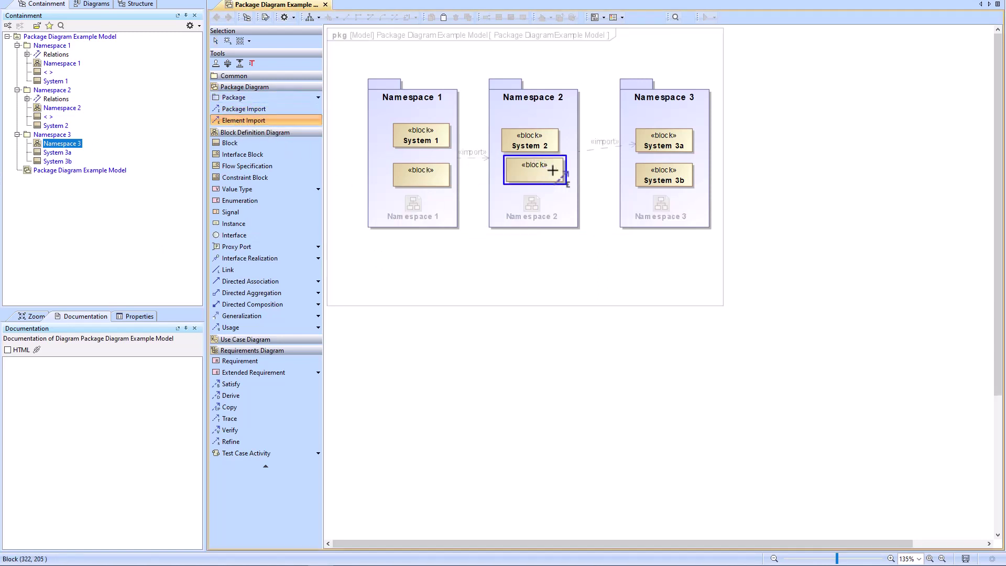
left_click(553, 171)
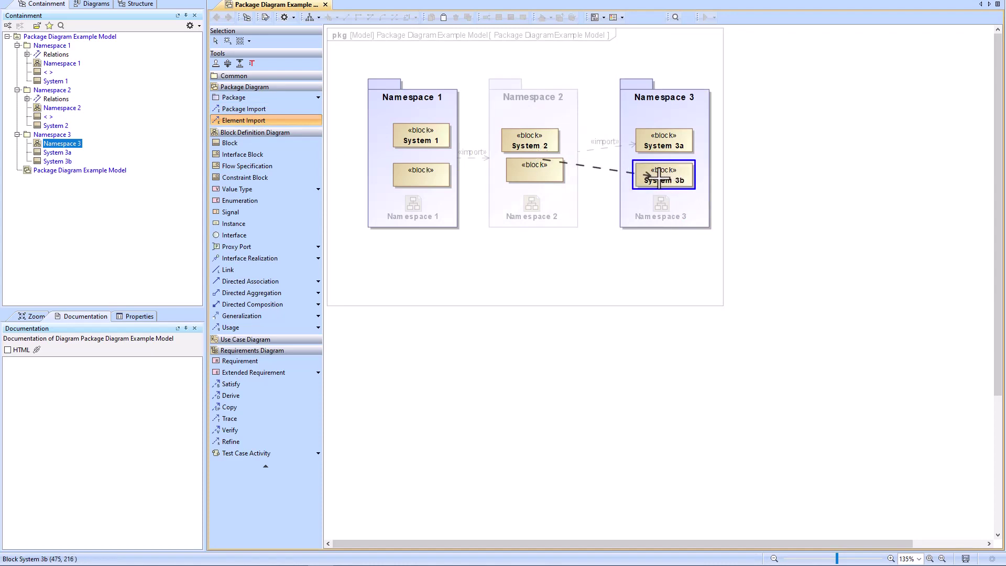
left_click(659, 179)
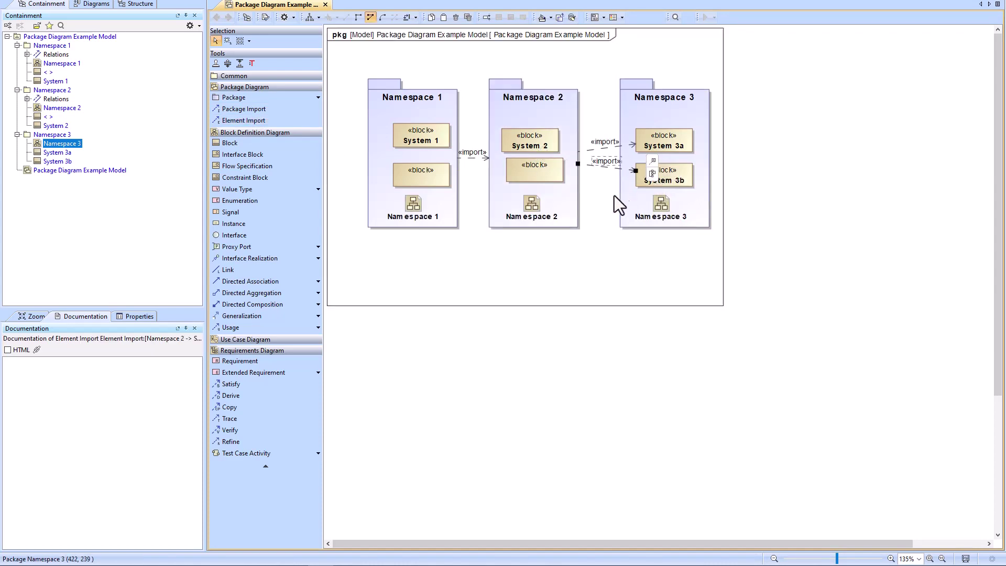
Open the specification of the element import to System 3b and set its visibility to private
right_click(607, 169)
left_click(647, 173)
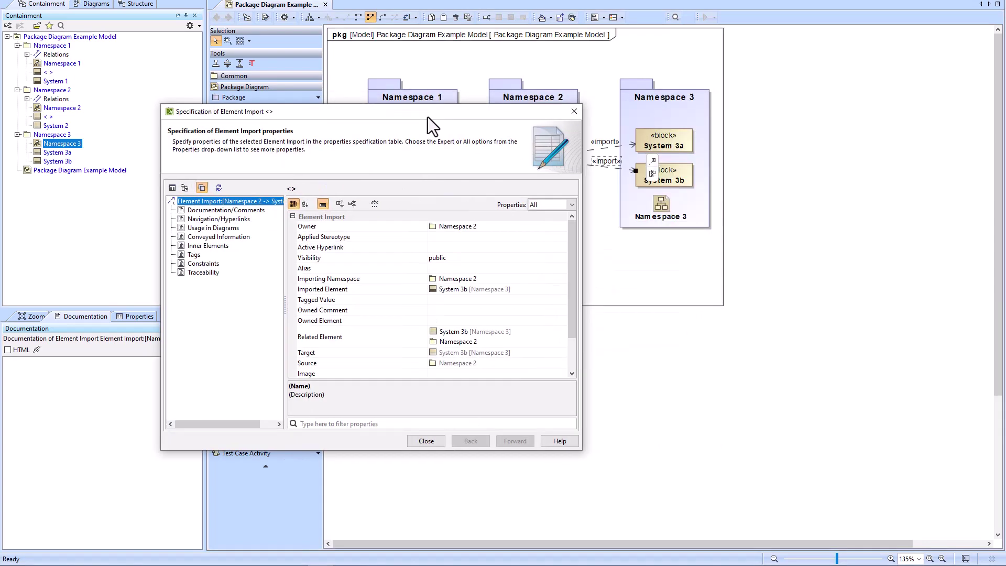
left_click_drag(428, 117, 345, 64)
left_click_drag(490, 229, 491, 288)
scroll(356, 178, "up", 3)
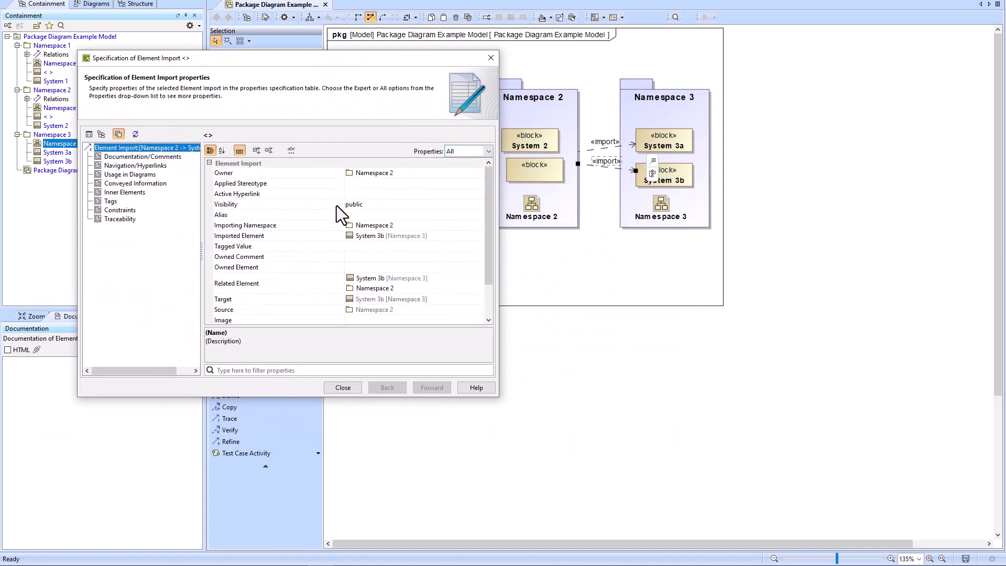
left_click(250, 205)
left_click(372, 206)
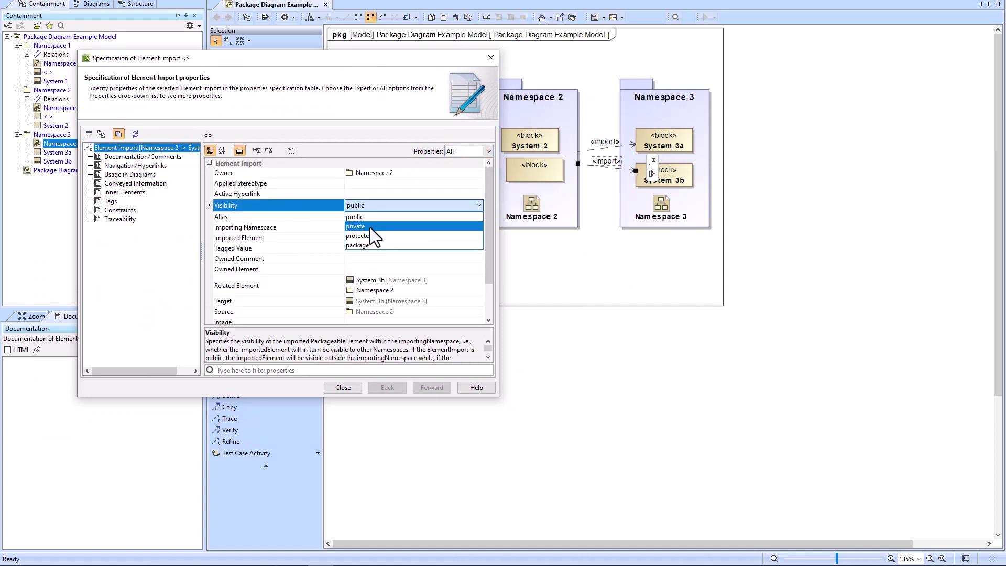
left_click(370, 226)
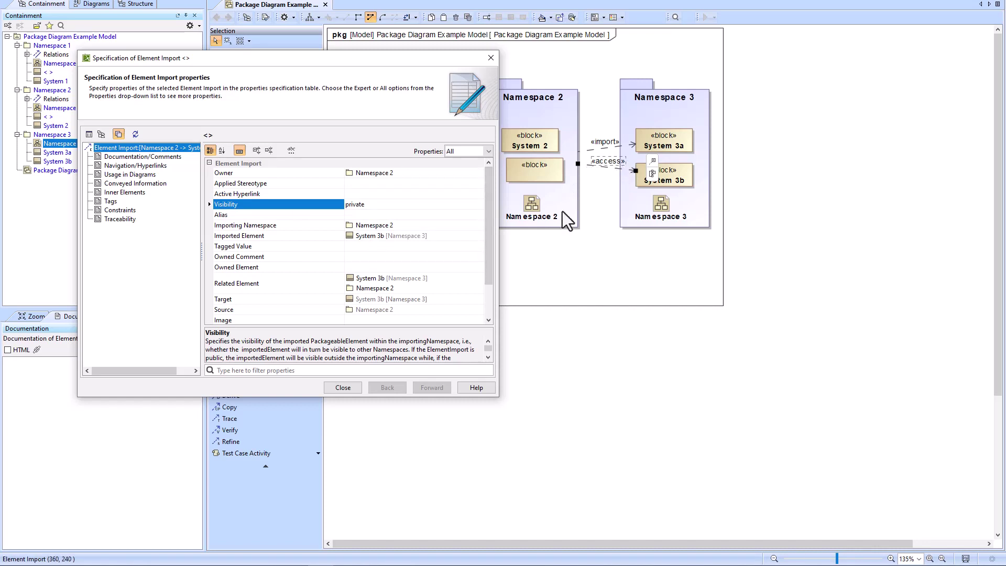
Enlarge the property description area, switch the import's visibility to public and back to private, and close the specification
left_click_drag(452, 326, 452, 269)
left_click(366, 205)
left_click(366, 217)
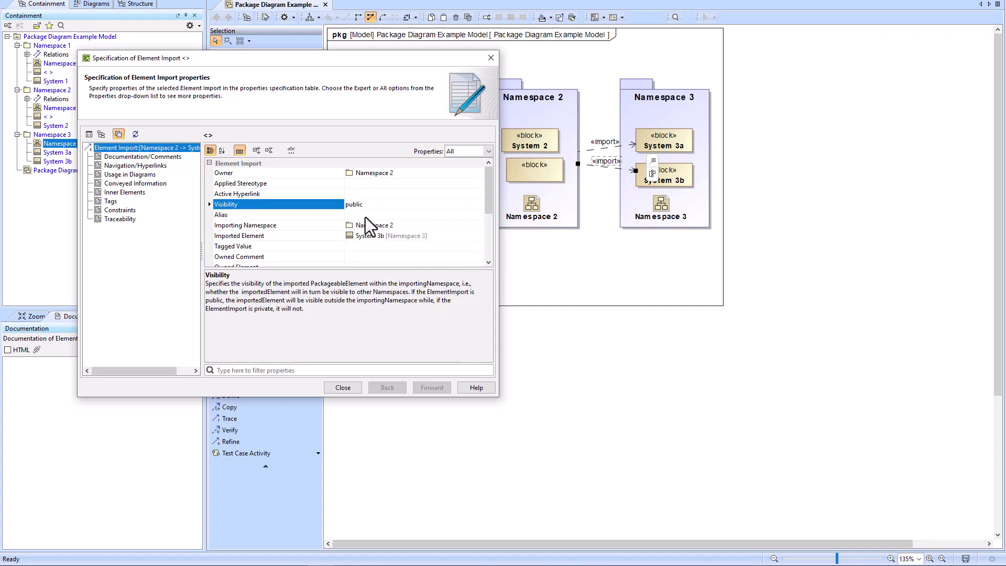
left_click(366, 208)
left_click(366, 226)
left_click(343, 387)
left_click(588, 255)
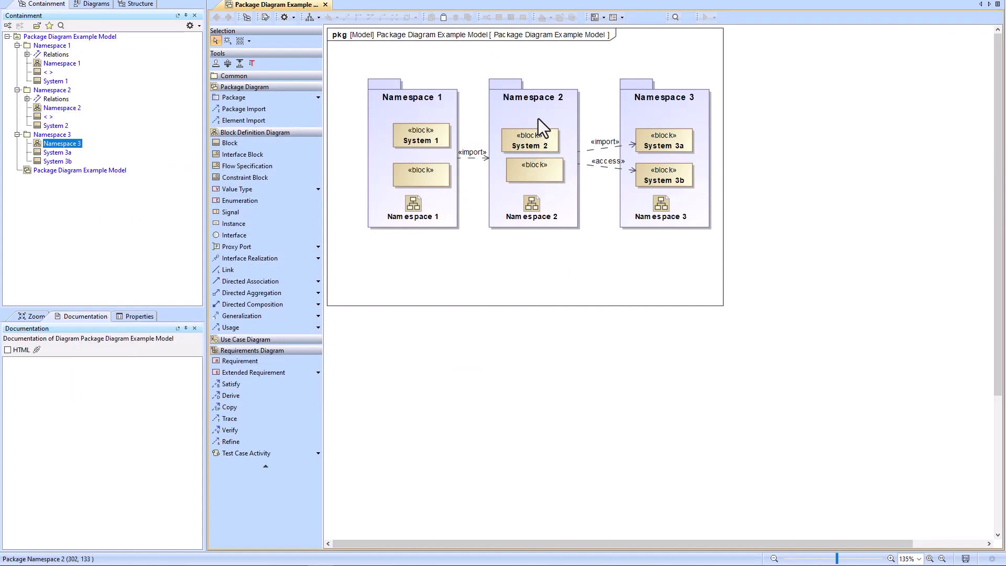
Compare the name suggestions of the unnamed blocks in Namespace 2 and Namespace 1, leaving both unnamed
left_click(531, 174)
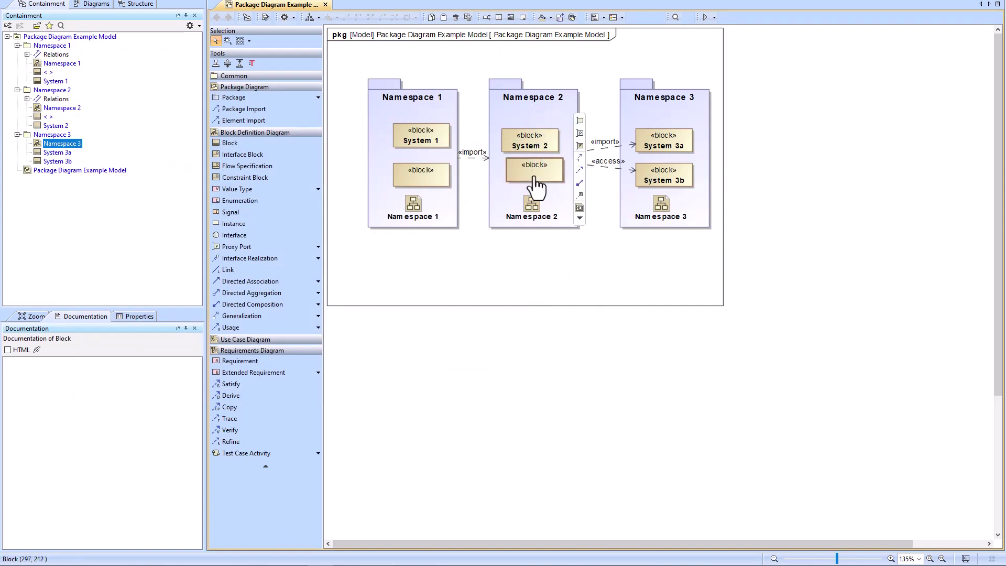
key("ctrl+space")
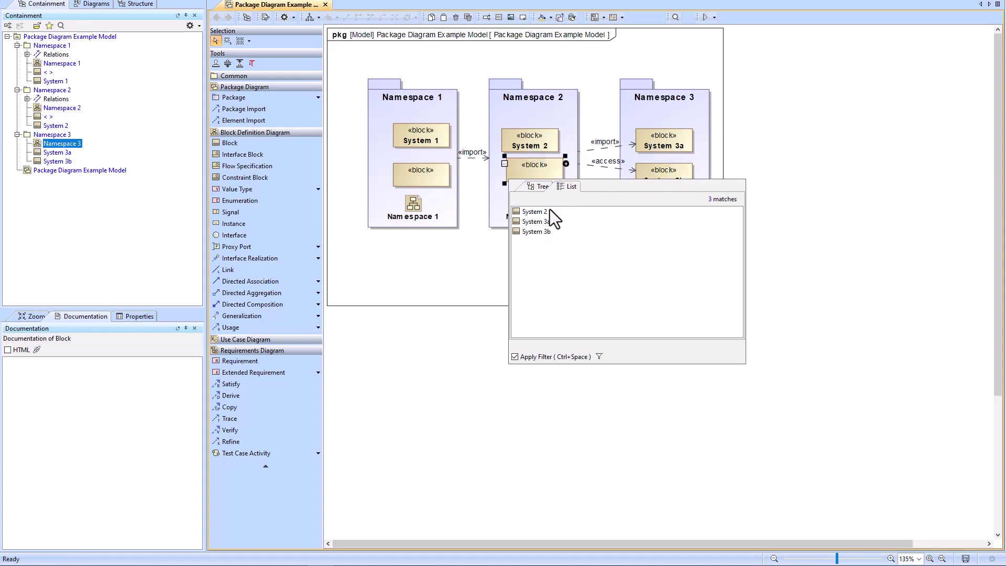
left_click(479, 280)
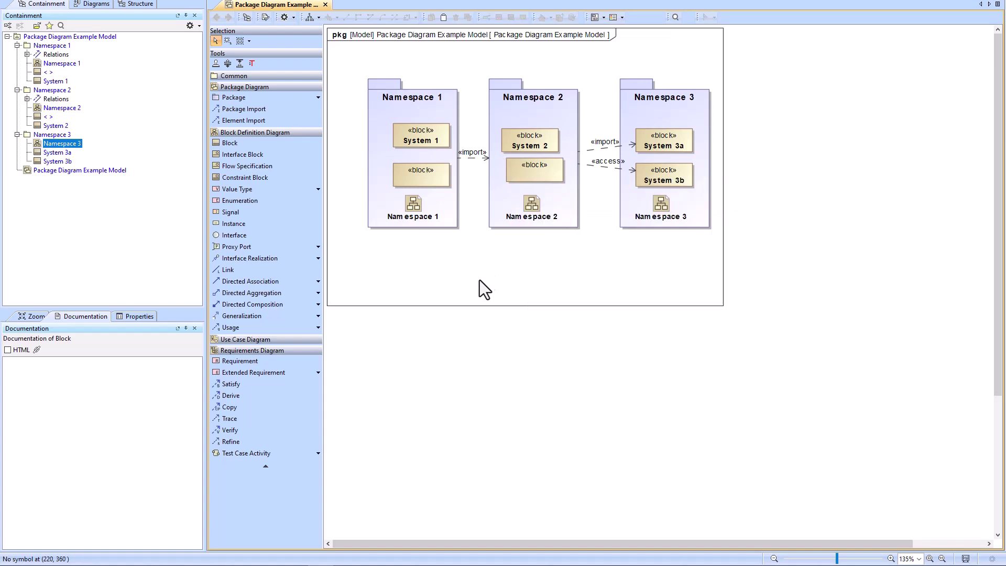
left_click(411, 178)
left_click(416, 180)
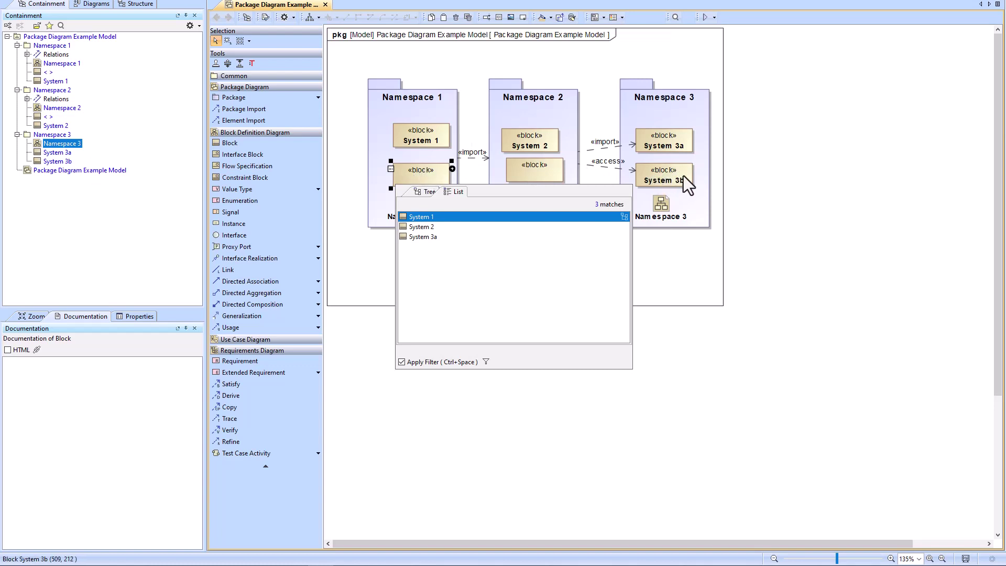
left_click(679, 262)
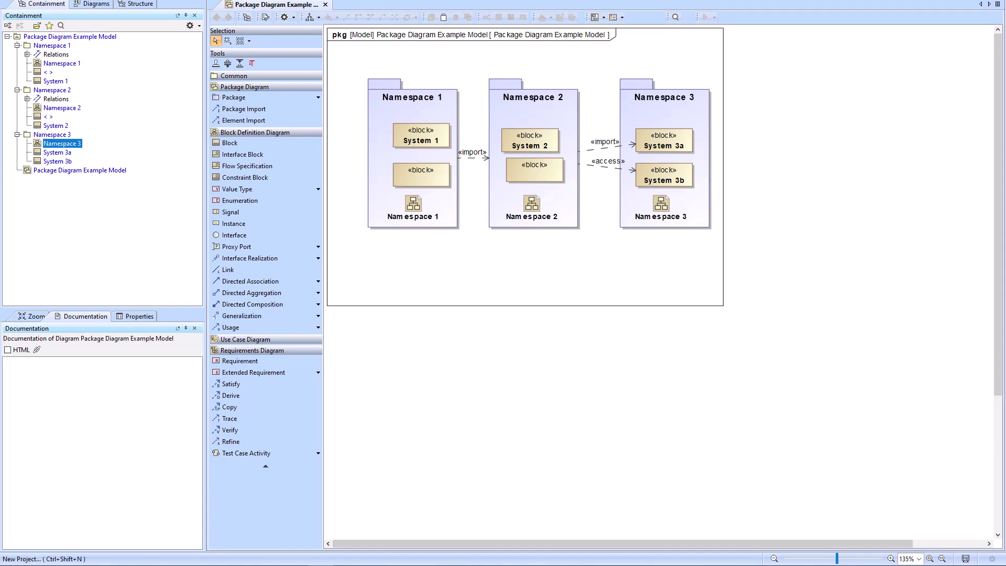
Create a new MagicGrid v2 Blank project named Untitled1 in C:\temp\Cameo
key("ctrl+shift+n")
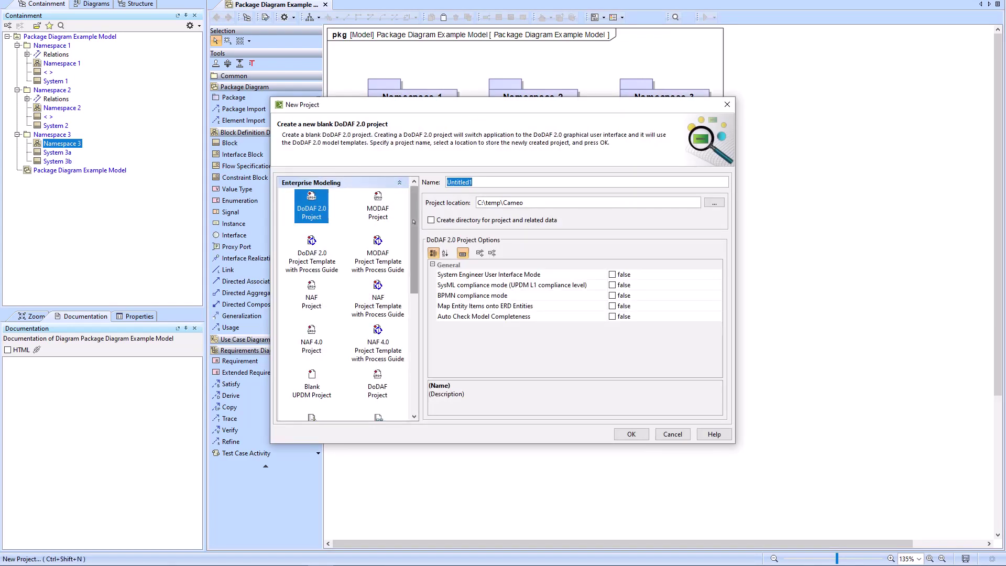
left_click_drag(417, 226, 417, 322)
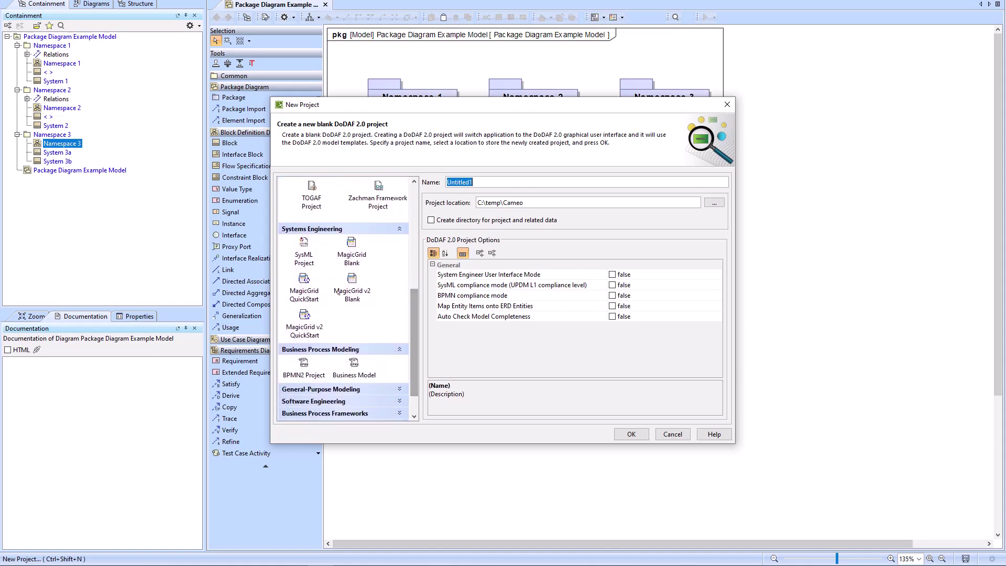
left_click(352, 288)
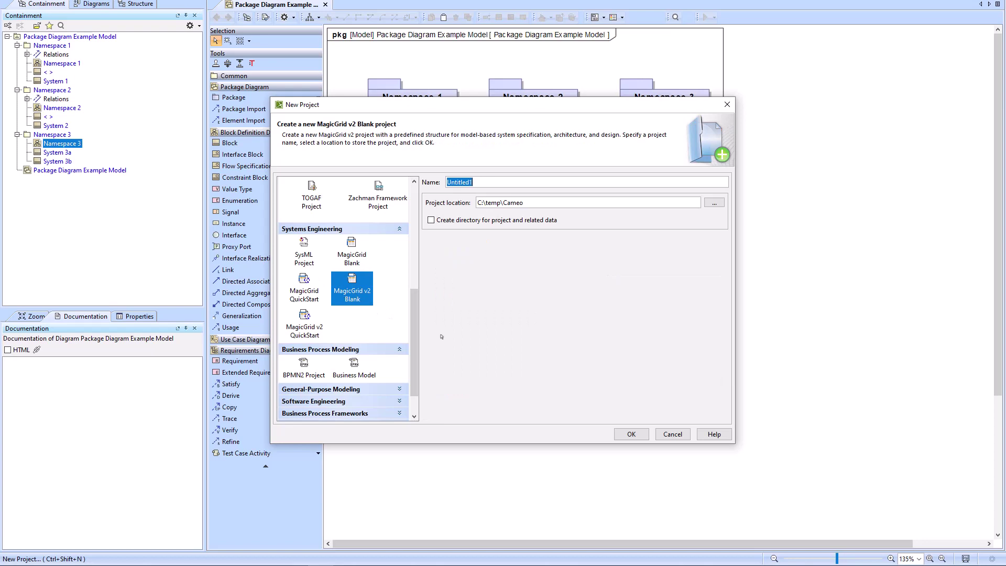
left_click(628, 435)
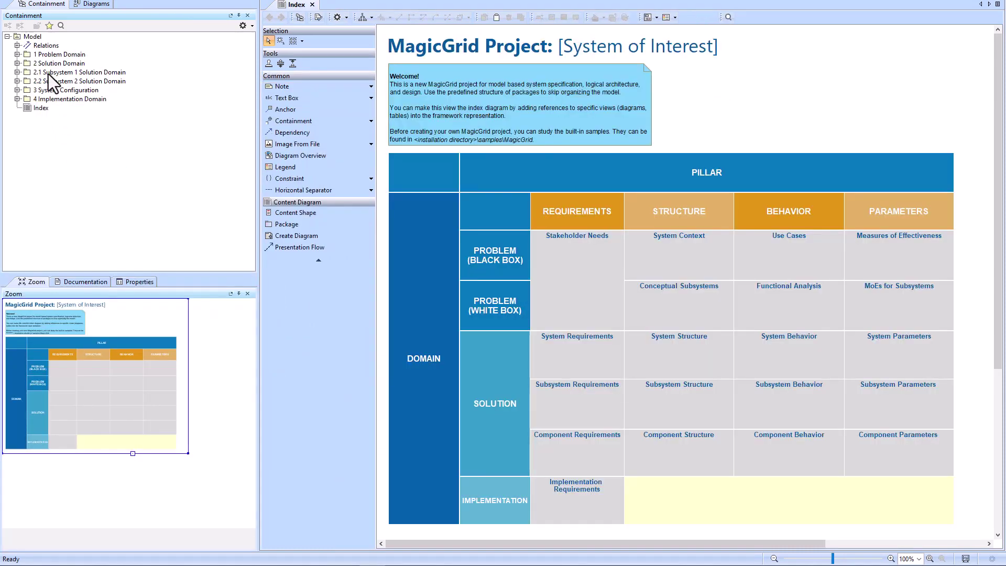
Expand the Problem Domain, Solution Domain and both Subsystem Solution Domain packages, and enlarge the model tree area
left_click(17, 54)
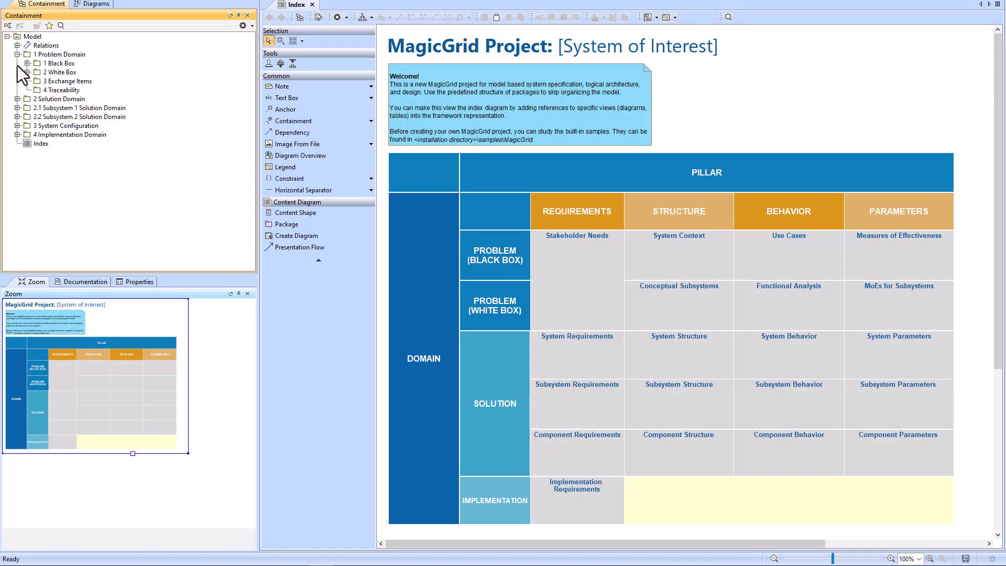
left_click(17, 99)
left_click(17, 152)
left_click(17, 196)
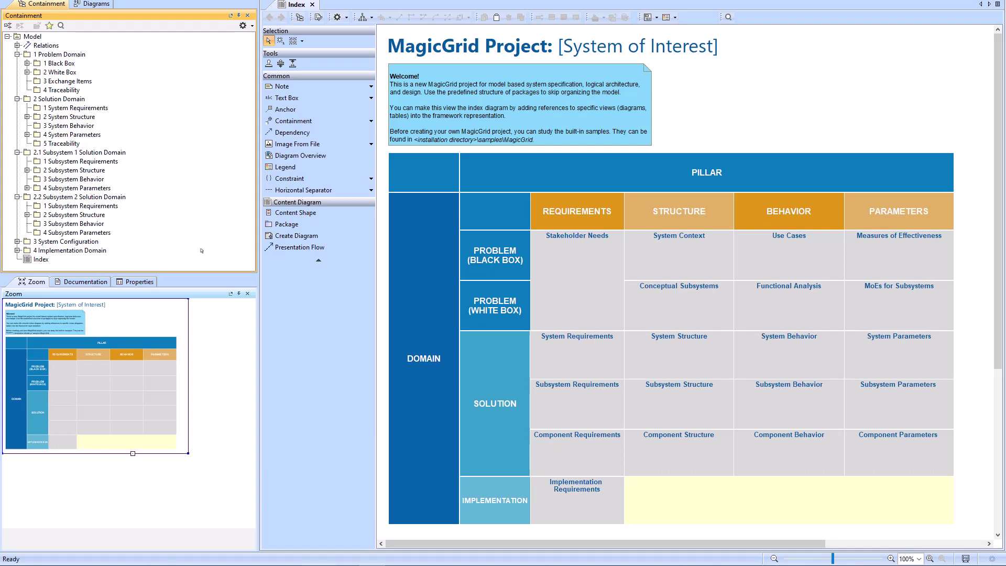
left_click_drag(209, 272, 185, 412)
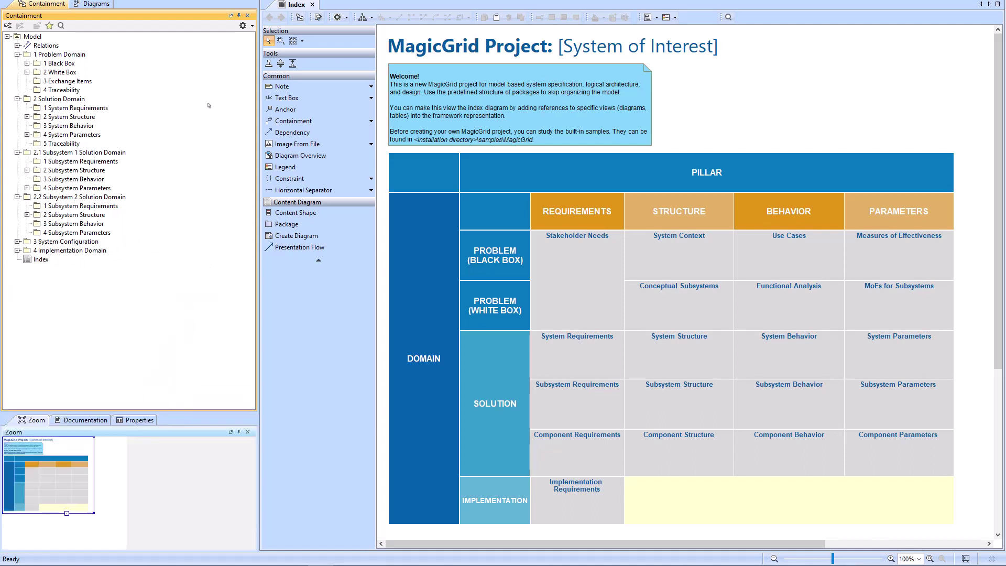
Show auxiliary resources in the model tree and look through the libraries, customizations and profiles used by the project
left_click(248, 26)
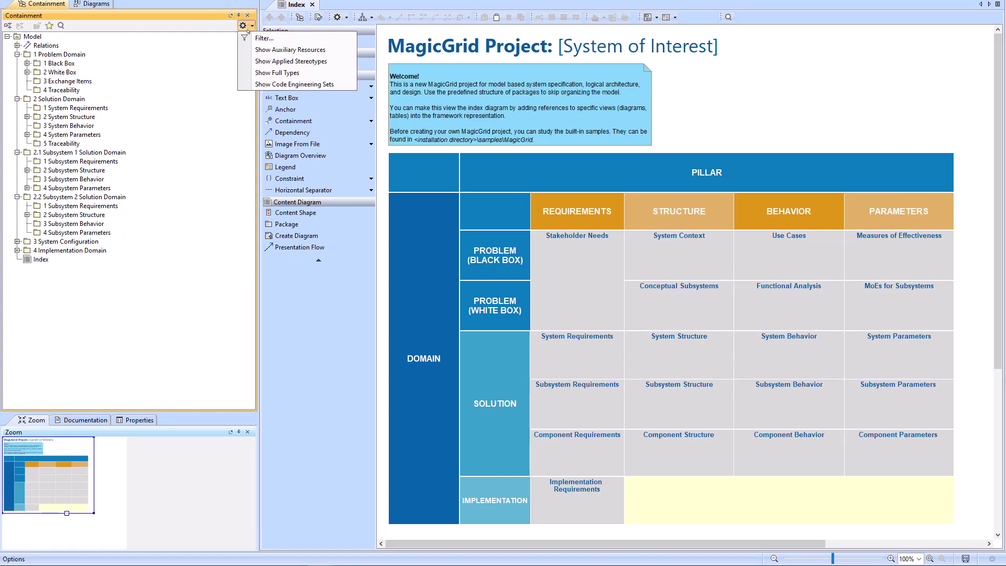
left_click(268, 50)
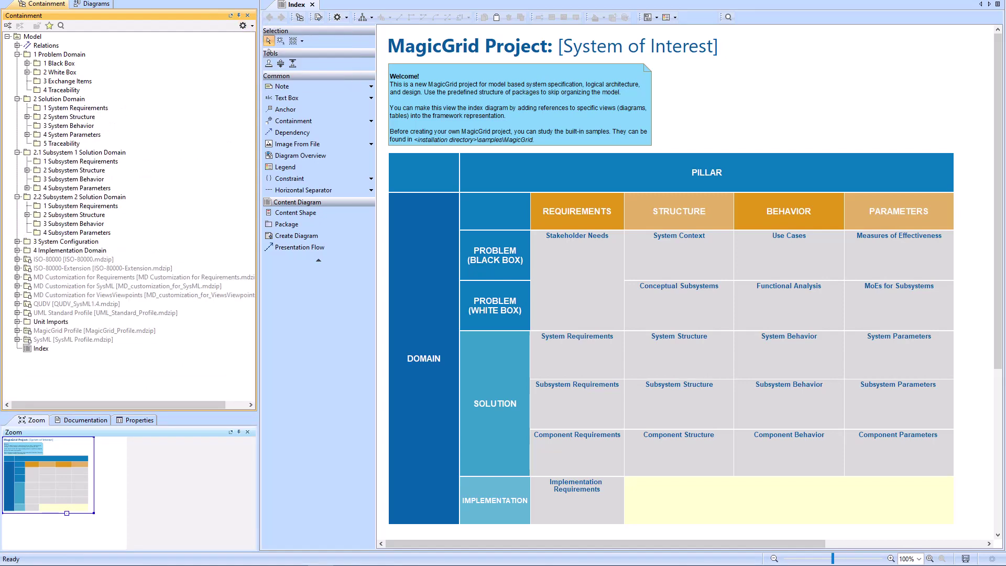
left_click(51, 262)
left_click(47, 278)
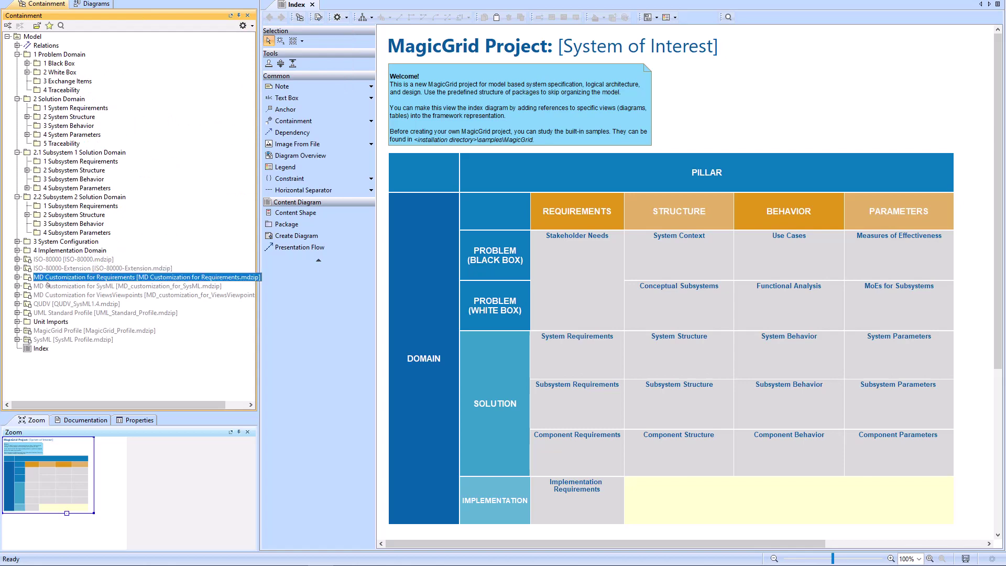
left_click(46, 286)
left_click(46, 295)
left_click(45, 304)
left_click(45, 313)
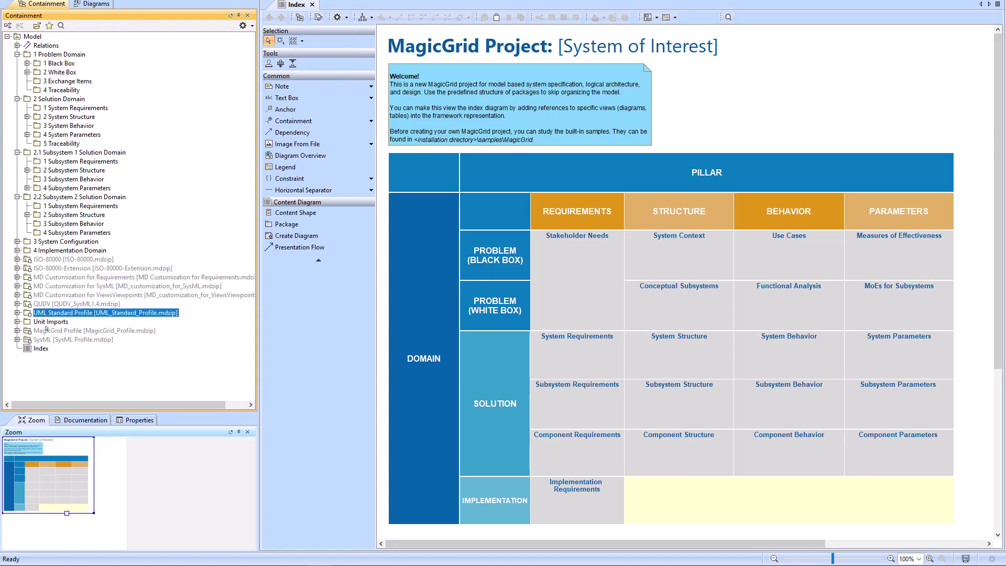
left_click(46, 330)
left_click(46, 340)
Create a SysML Package Diagram under the root Model package, keeping its default name
right_click(35, 36)
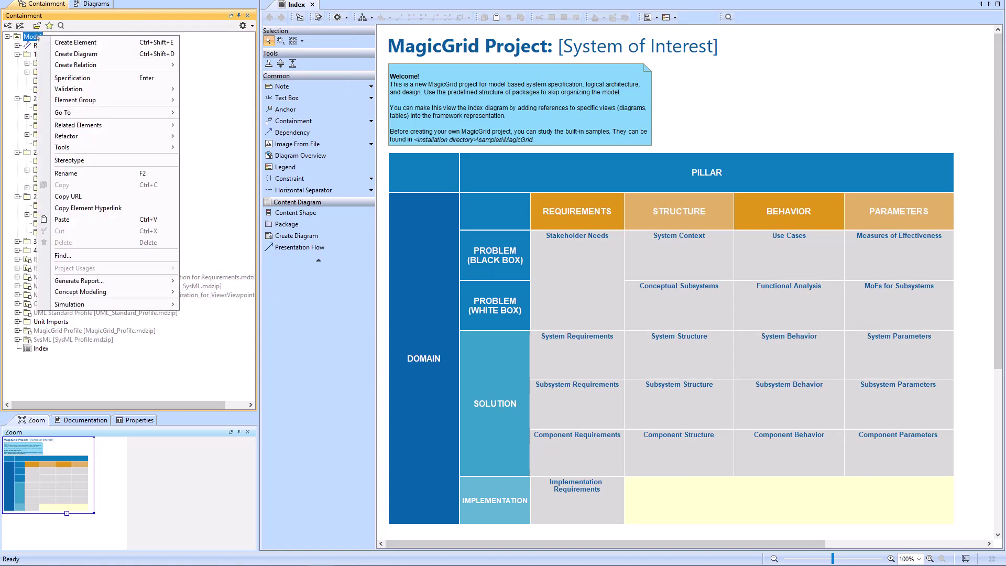
left_click(105, 57)
type("pack")
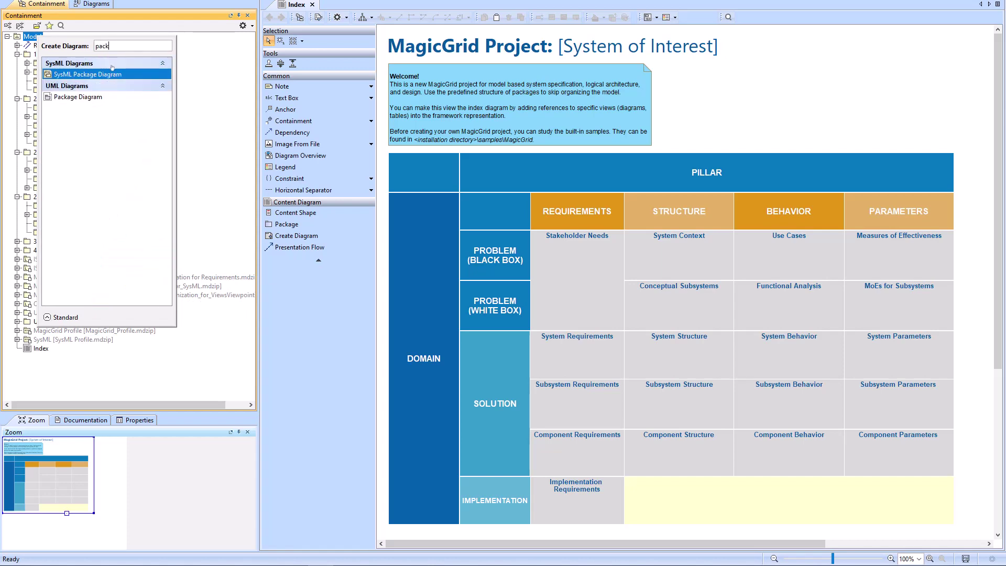
left_click(117, 74)
left_click(458, 245)
Place the root Model package on the package diagram and display its inner elements
left_click_drag(32, 36, 559, 94)
left_click(652, 17)
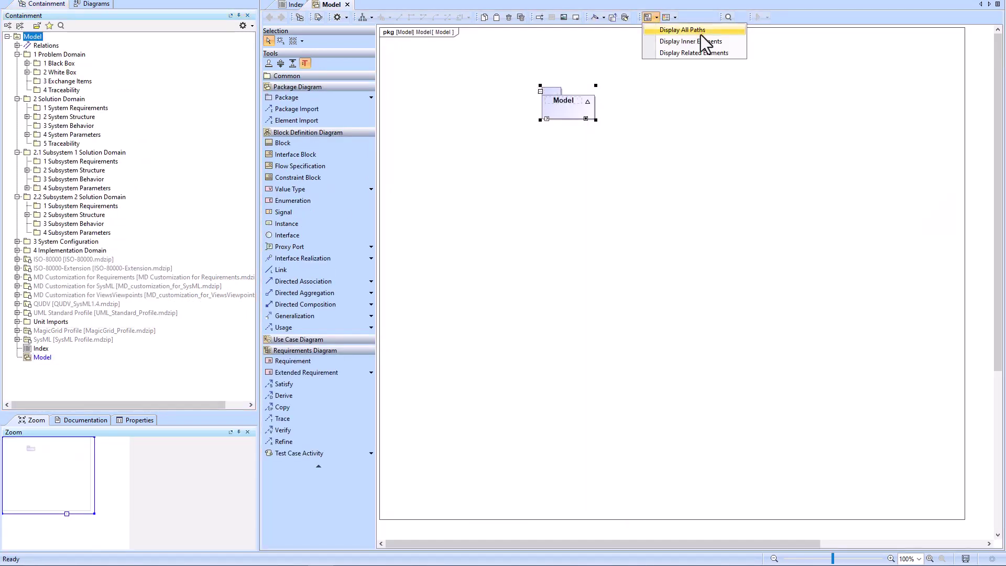
left_click(700, 41)
left_click(515, 379)
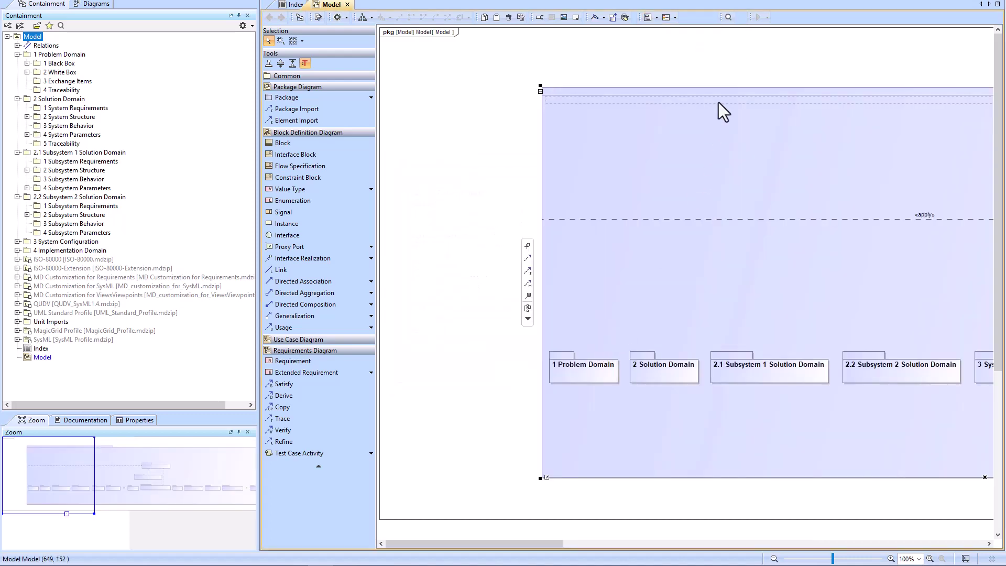
Move the Model package near the upper-left corner of the diagram frame and show the diagram in full screen
left_click_drag(718, 108, 577, 65)
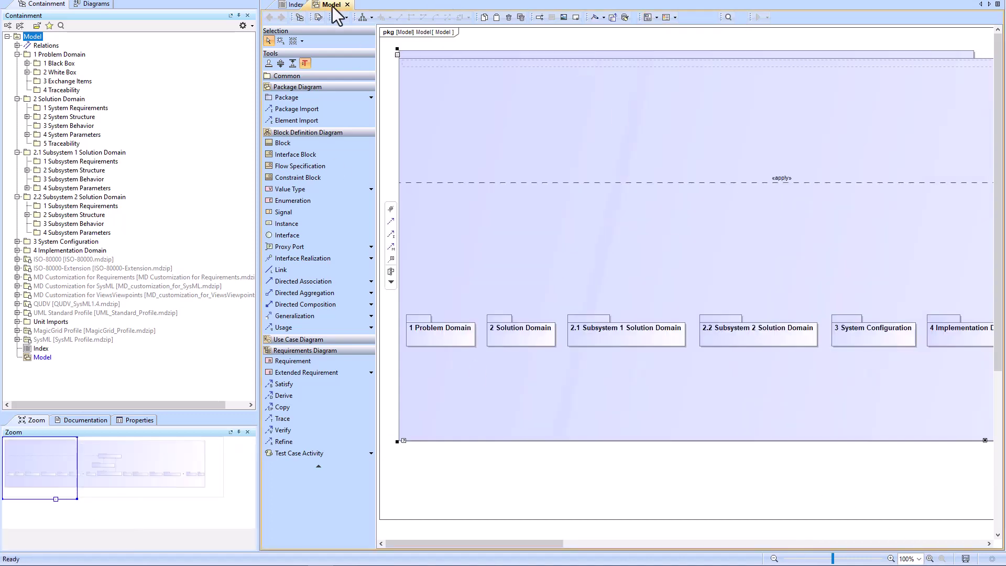
double_click(332, 5)
left_click(930, 558)
scroll(534, 109, "up", 3)
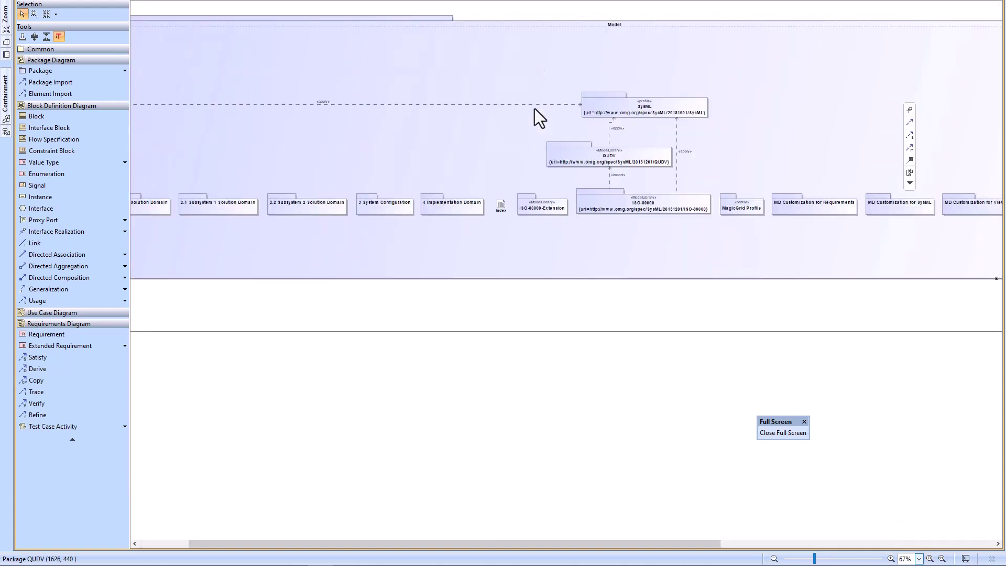
scroll(535, 109, "down", 3)
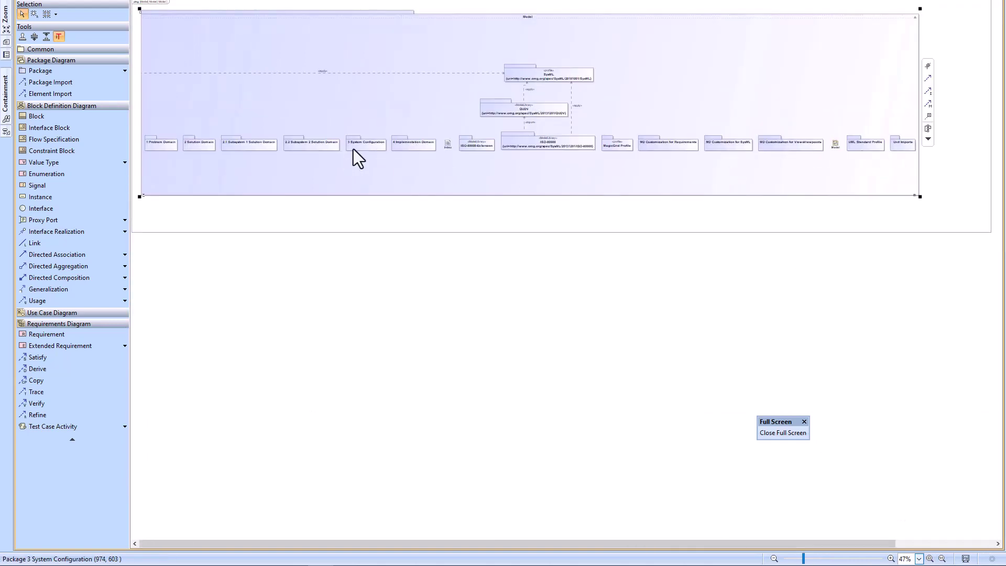
Remove the Problem Domain, Solution Domain, both Subsystem Solution Domain, System Configuration and Implementation Domain packages from the diagram
left_click(165, 147)
key("Delete")
left_click(201, 145)
key("Delete")
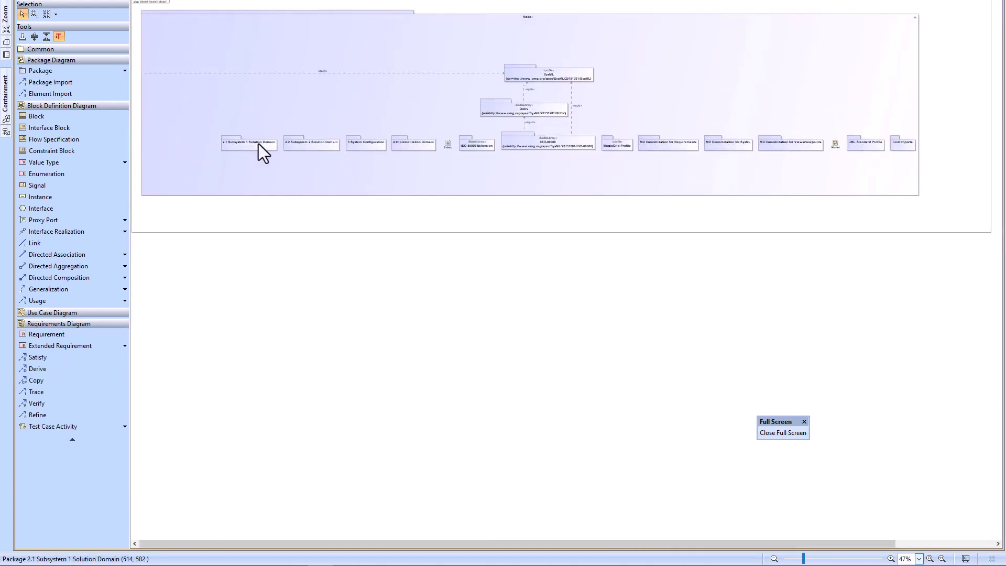
left_click(259, 145)
key("Delete")
left_click(316, 146)
key("Delete")
left_click(375, 146)
Remove ISO-80000-Extension, MagicGrid Profile, the MD Customization packages, UML Standard Profile, Unit Imports and the diagram symbols from the Model package shape
key("Delete")
left_click(417, 146)
left_click(474, 146)
key("Delete")
left_click(618, 146)
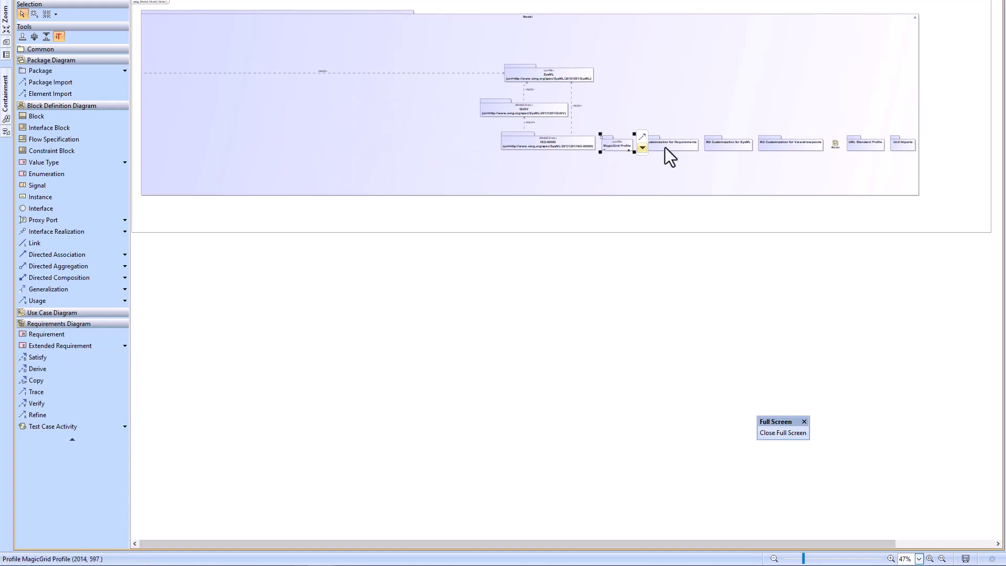
key("Delete")
left_click(666, 147)
key("Delete")
left_click(741, 147)
key("Delete")
key("Delete")
left_click(906, 146)
key("Delete")
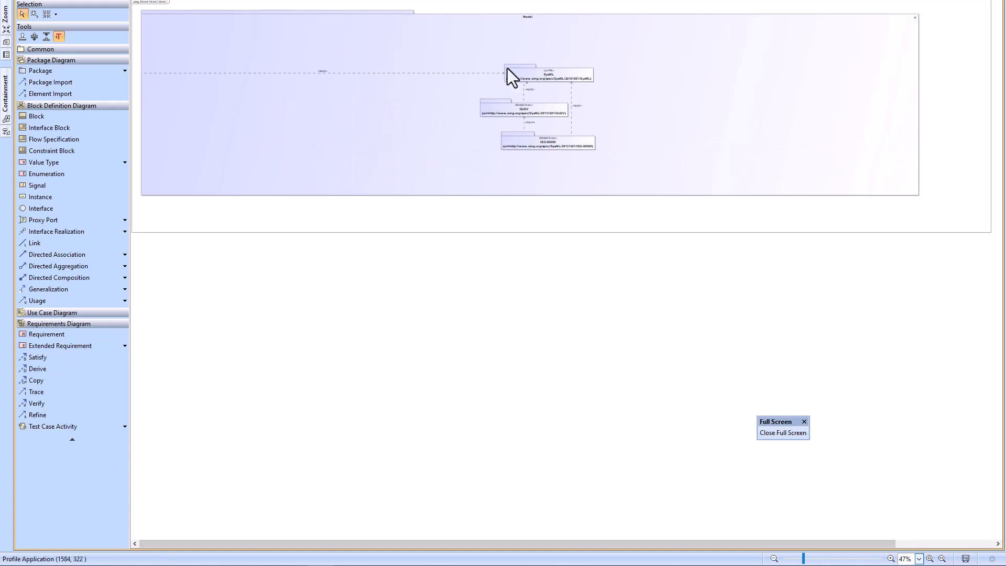
Shrink the Model package and the diagram frame to fit the SysML, QUDV and ISO-80000 packages, and leave full screen
left_click(162, 22)
left_click(125, 2)
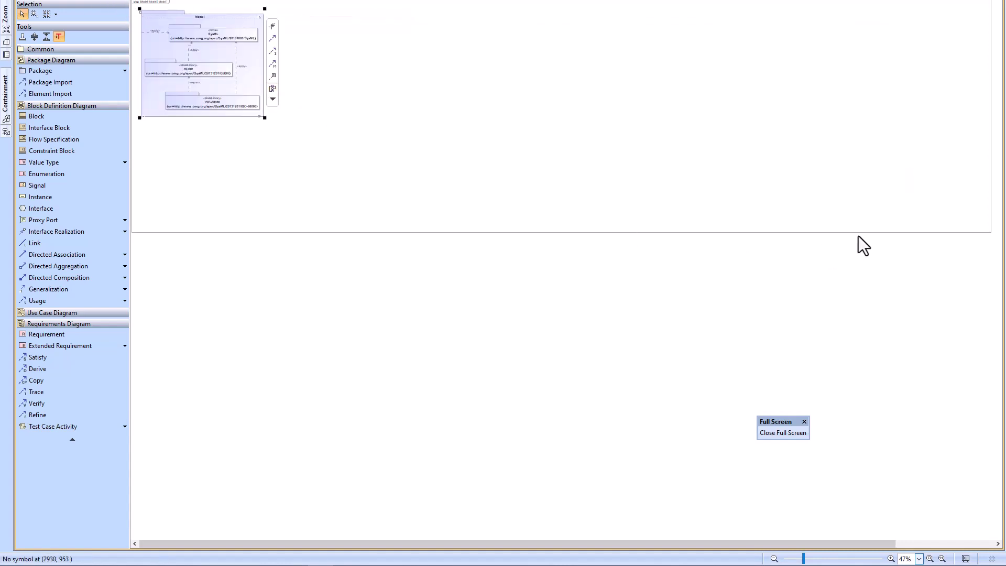
left_click(948, 232)
double_click(991, 233)
left_click(930, 559)
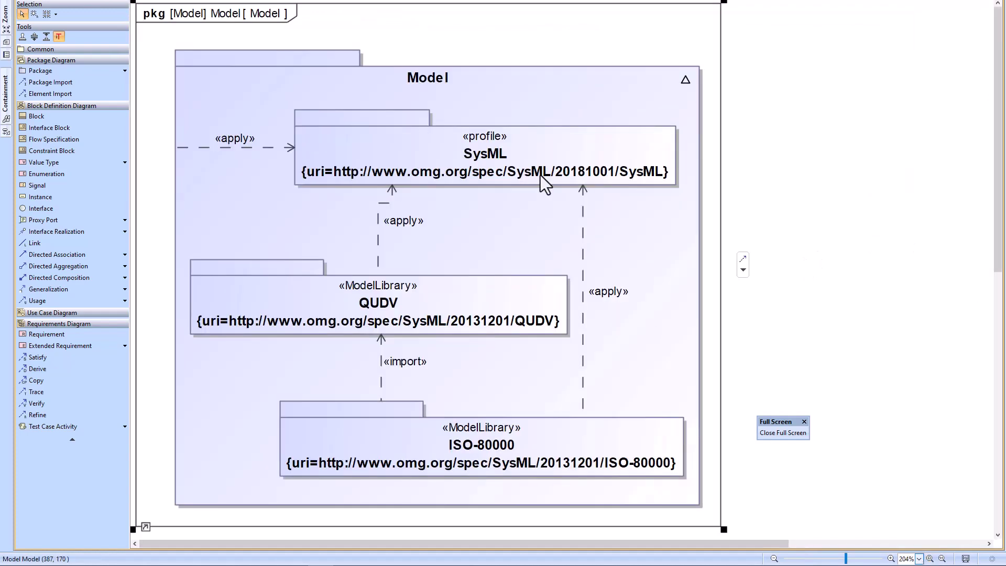
left_click(492, 45)
key("alt+shift+Return")
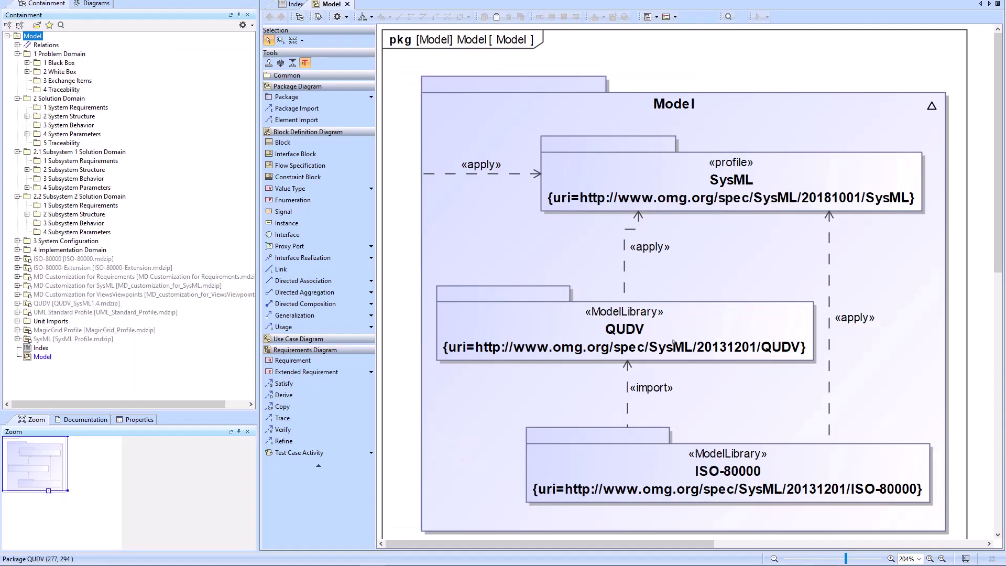
Inspect the specification of the package import from ISO-80000 to QUDV, including its visibility, and close it
left_click(628, 401)
double_click(630, 403)
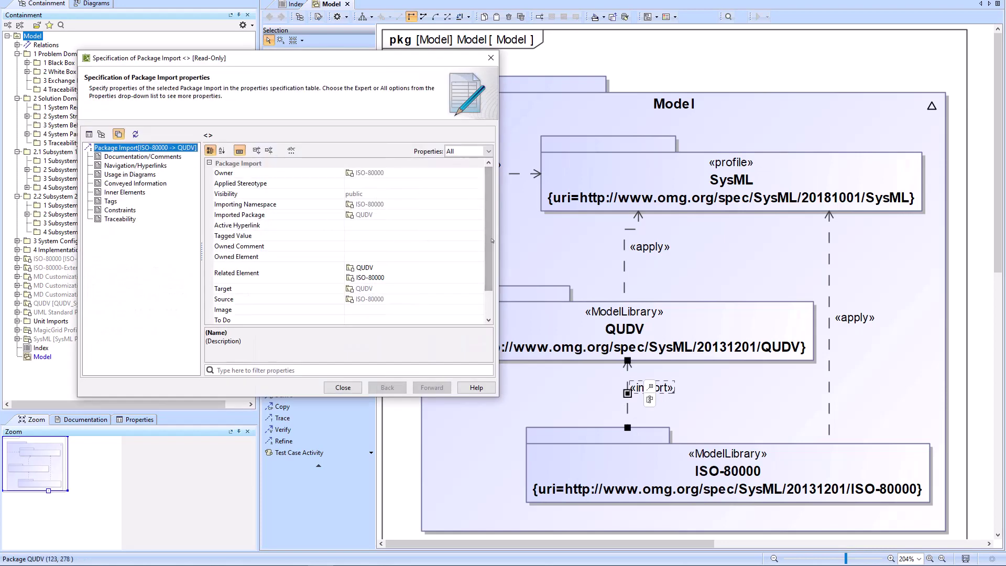
scroll(490, 204, "down", 1)
scroll(483, 195, "up", 1)
left_click(645, 391)
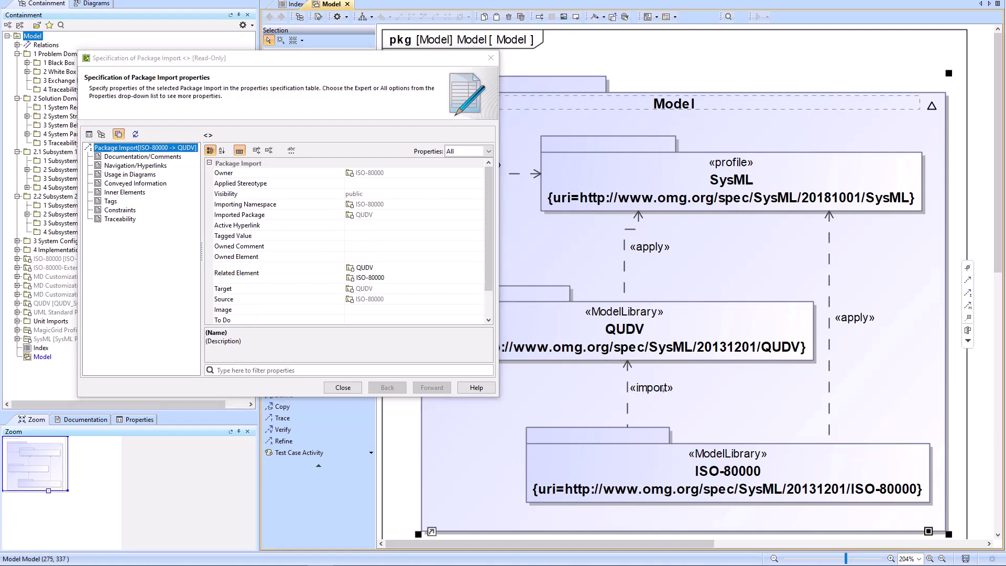
left_click(491, 58)
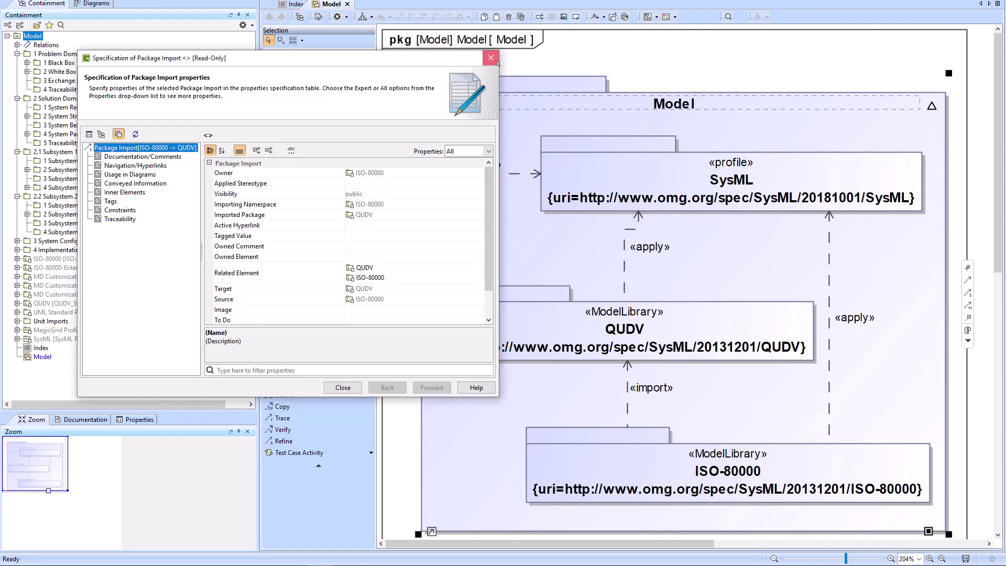
Inspect the specification of the profile application from QUDV to SysML and close it
double_click(624, 266)
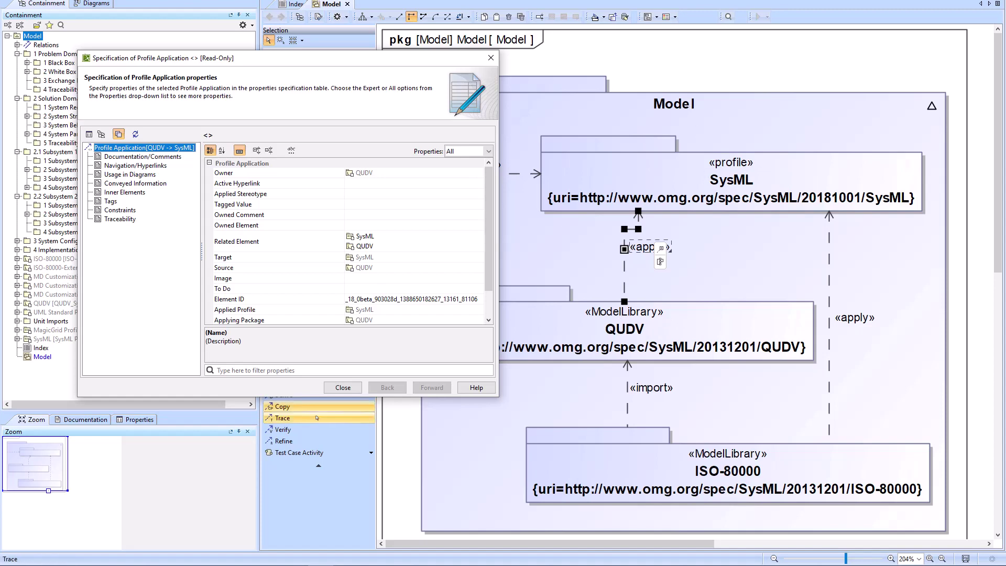
left_click(342, 387)
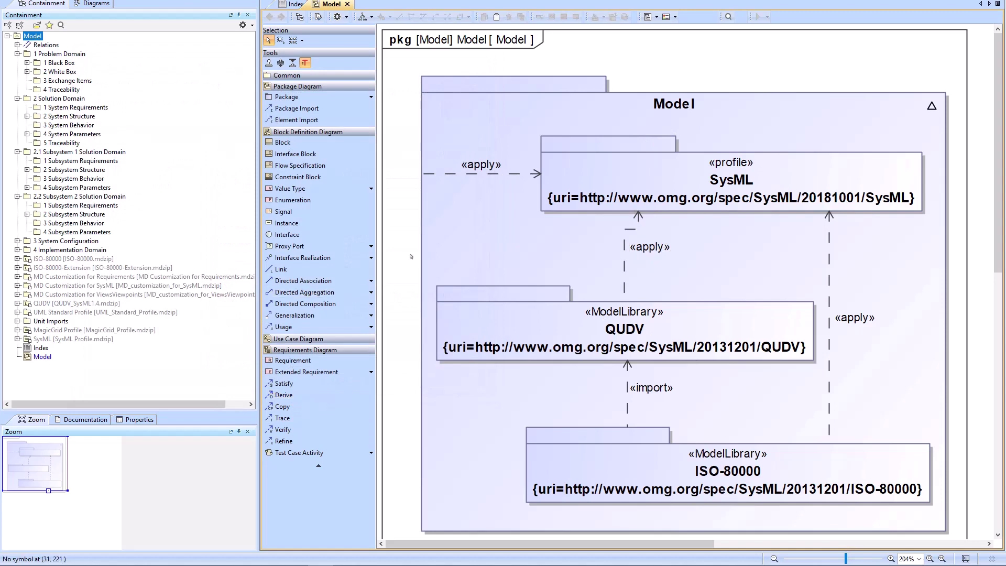
left_click(411, 188)
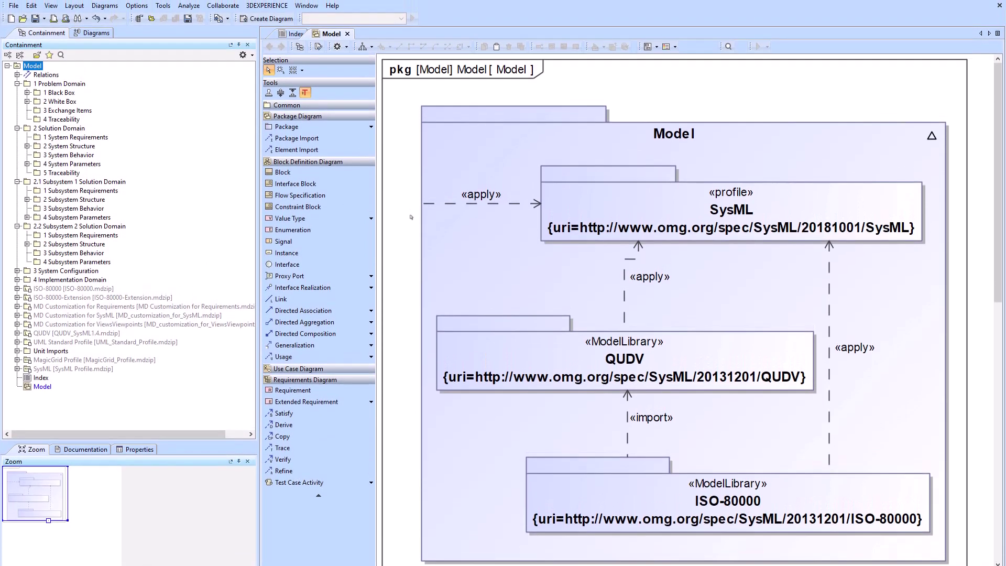
Review the list of projects used by the current project and close the project usage options
left_click(137, 5)
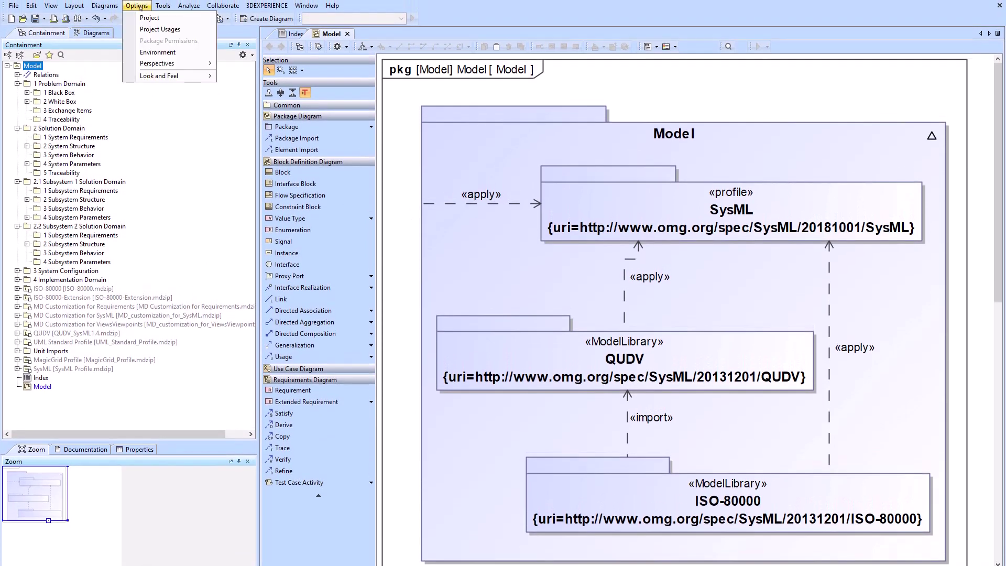
left_click(156, 29)
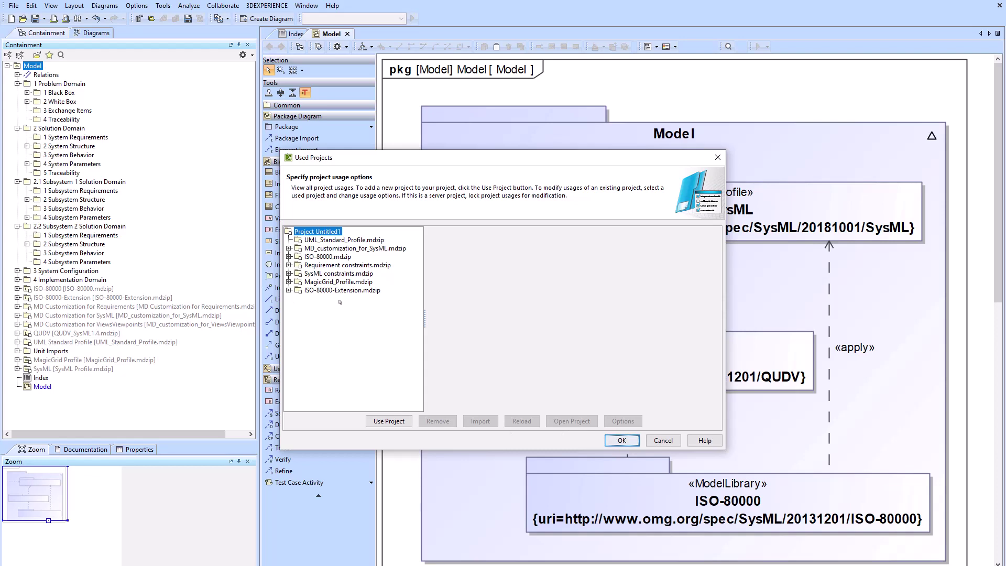
key("Return")
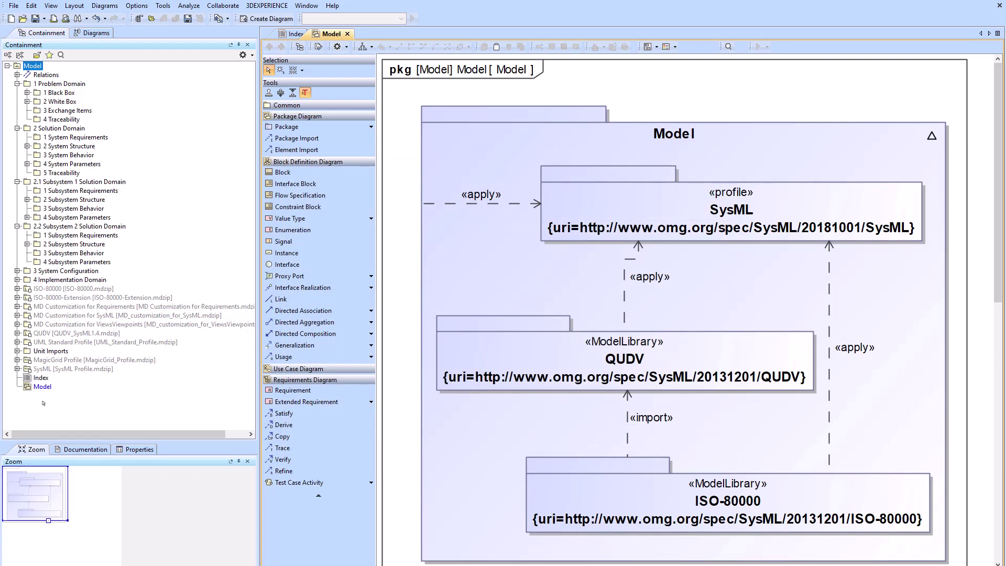